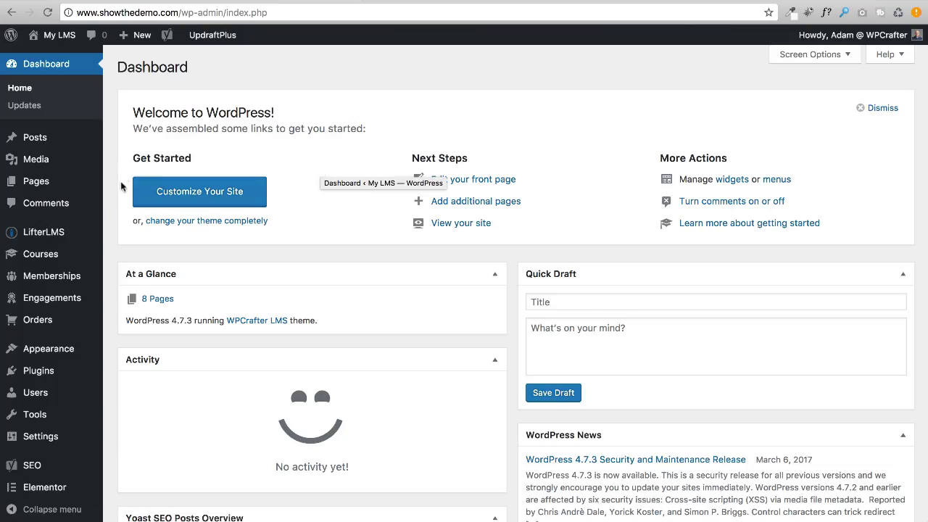
# Open the course "How to Build a Learning Management System with LifterLMS" for editing.
pyautogui.moveTo(101, 230)
pyautogui.moveTo(37, 253)
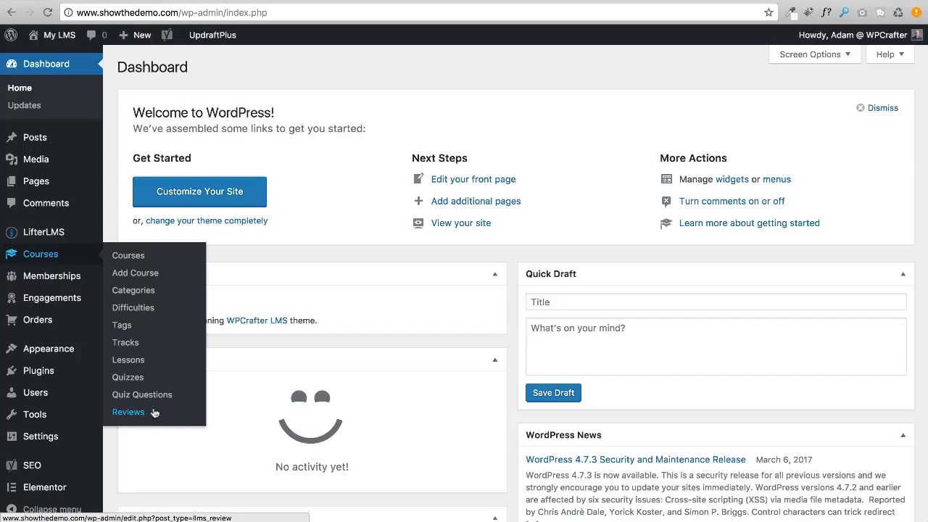
pyautogui.click(138, 257)
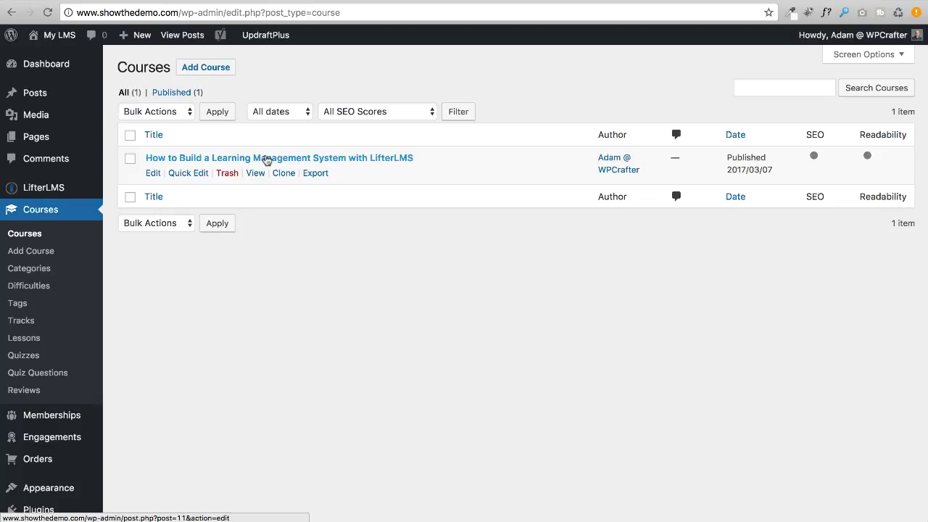
pyautogui.click(267, 158)
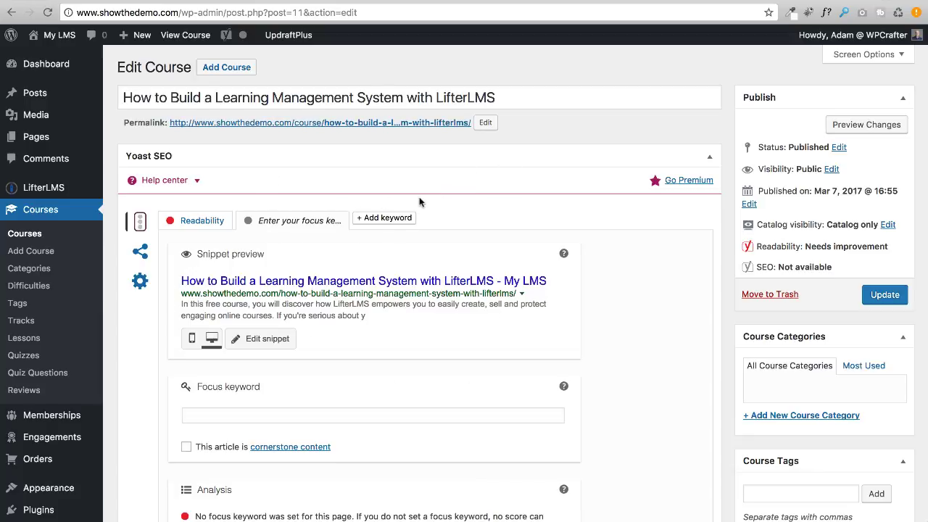
# Examine the sections of the course edit page and the boxes offered in its Screen Options.
pyautogui.scroll(-10, 418, 202)
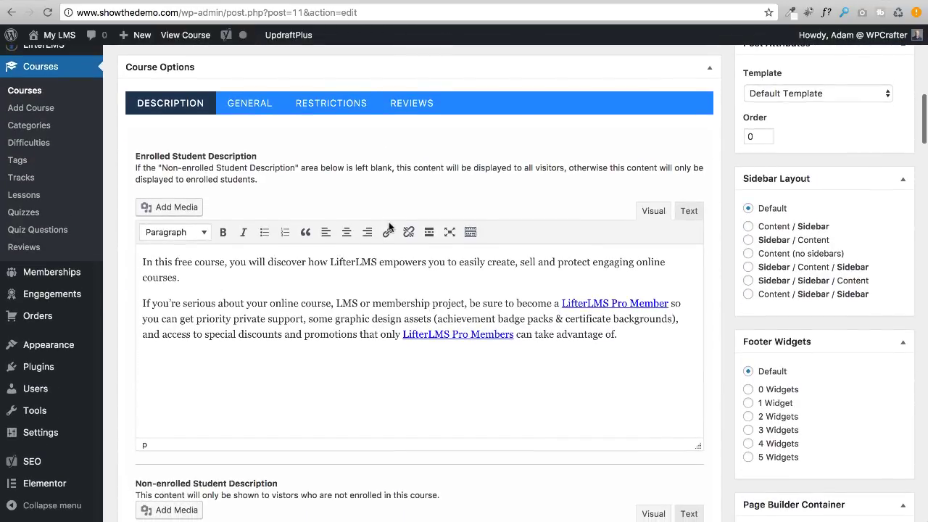
pyautogui.scroll(-10, 389, 224)
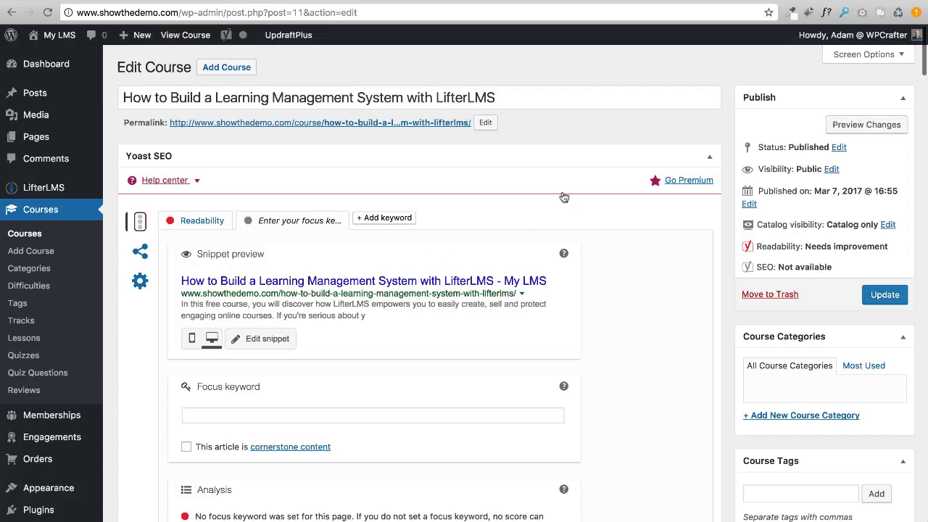
pyautogui.click(853, 58)
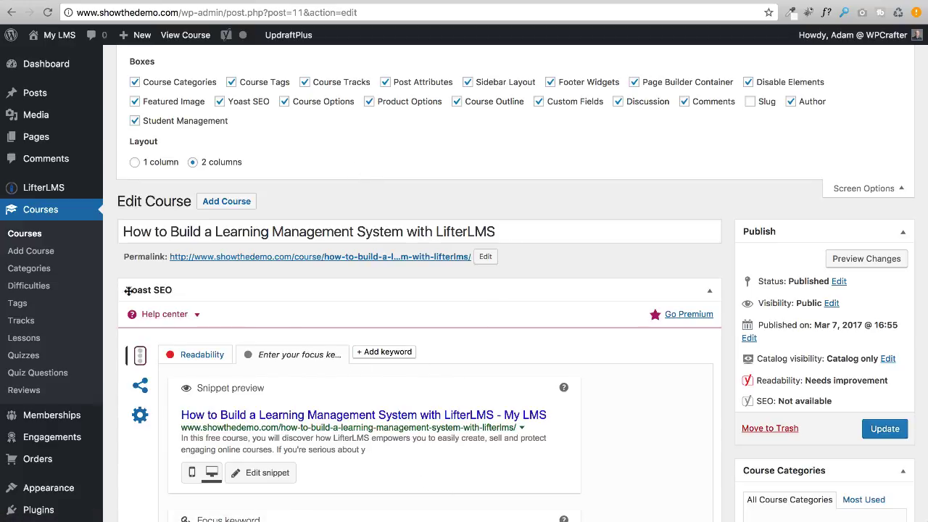
pyautogui.click(863, 189)
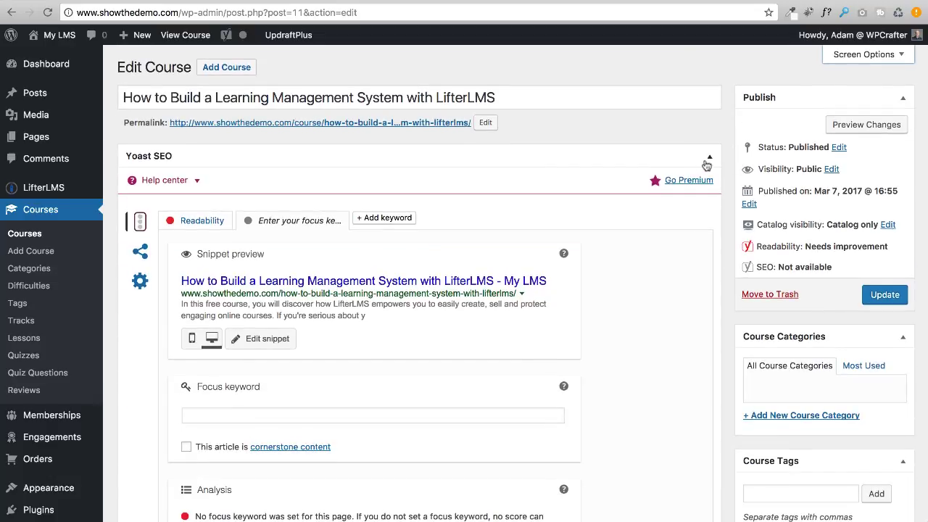
# Collapse the Yoast SEO box and move it below the Course Options and course access plans boxes.
pyautogui.click(709, 157)
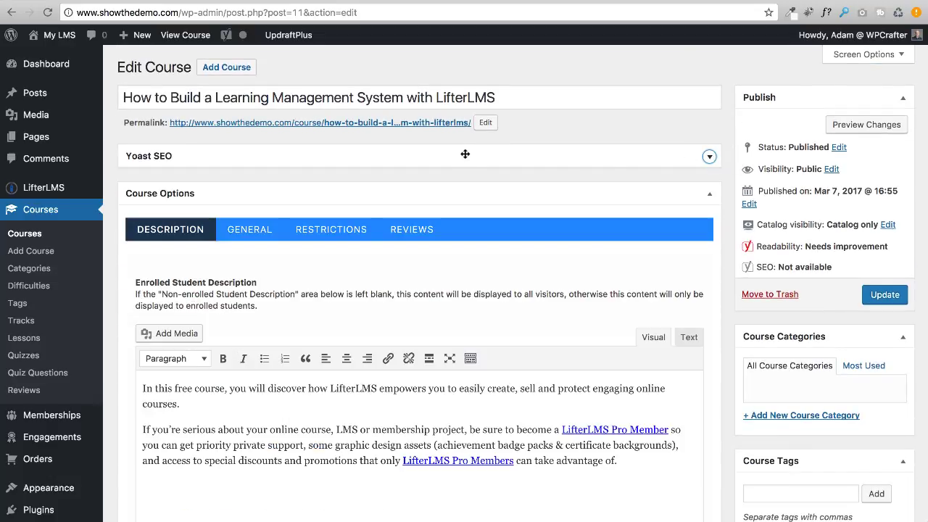
pyautogui.moveTo(464, 154); pyautogui.dragTo(459, 196)
pyautogui.scroll(-10, 284, 161)
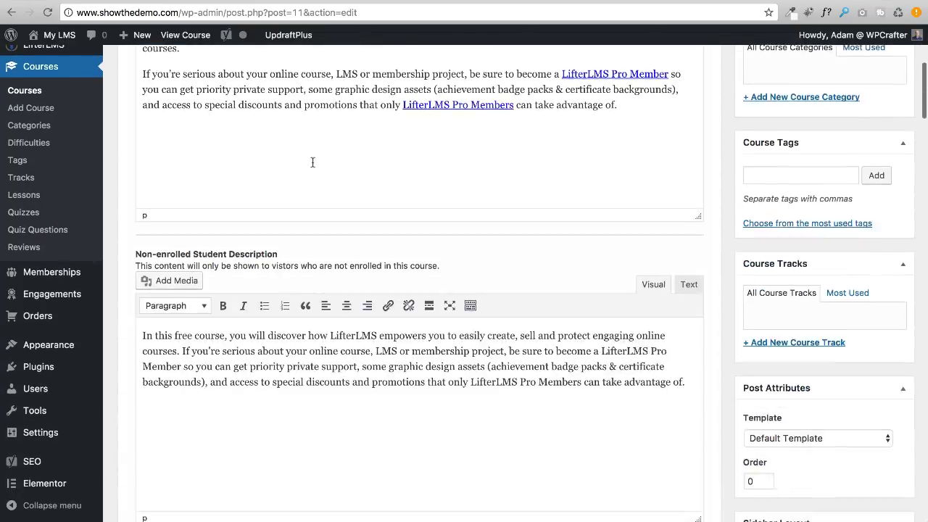
pyautogui.moveTo(207, 155); pyautogui.dragTo(292, 319)
pyautogui.scroll(-2, 292, 319)
pyautogui.scroll(-3, 292, 319)
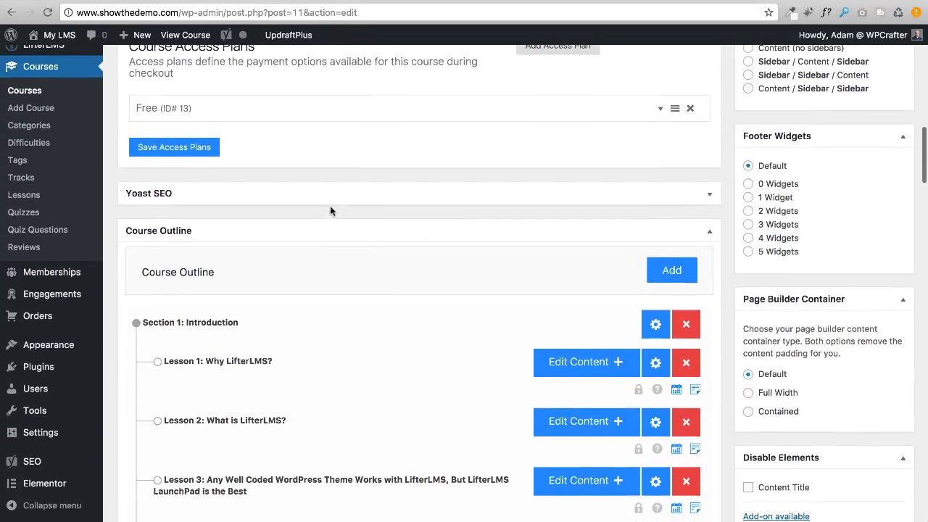
# Move the Yoast SEO box past the Course Outline, Custom Fields and Discussion boxes to just below Student Management.
pyautogui.moveTo(333, 195); pyautogui.dragTo(322, 258)
pyautogui.scroll(-20, 322, 259)
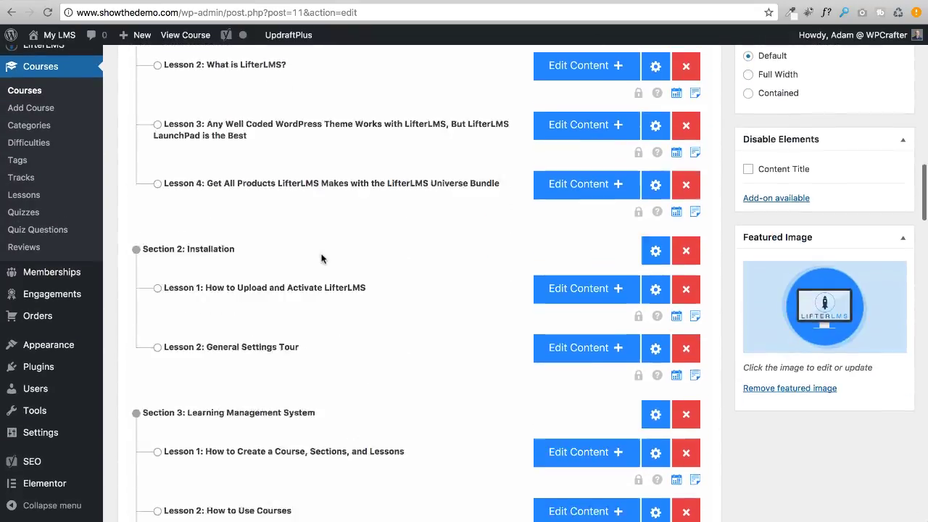
pyautogui.scroll(-20, 321, 259)
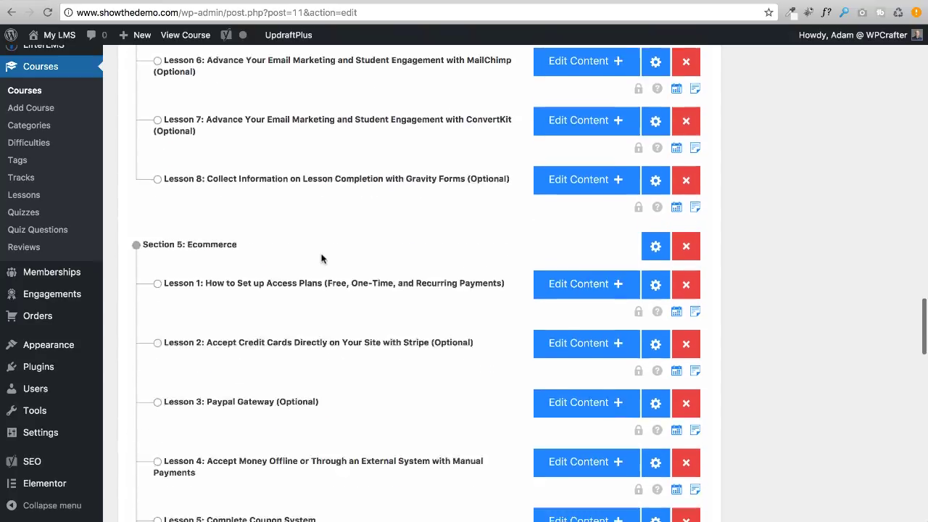
pyautogui.scroll(-5, 323, 246)
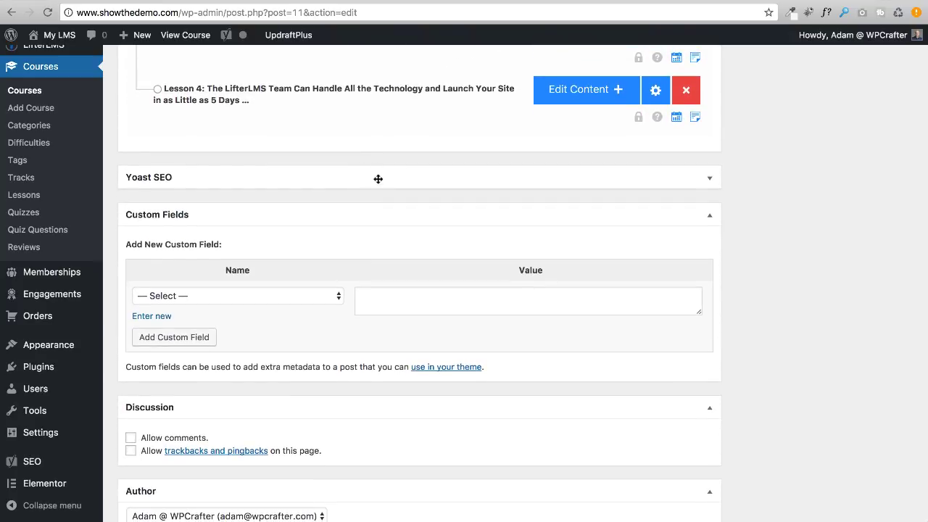
pyautogui.moveTo(348, 176); pyautogui.dragTo(340, 443)
pyautogui.scroll(-5, 366, 435)
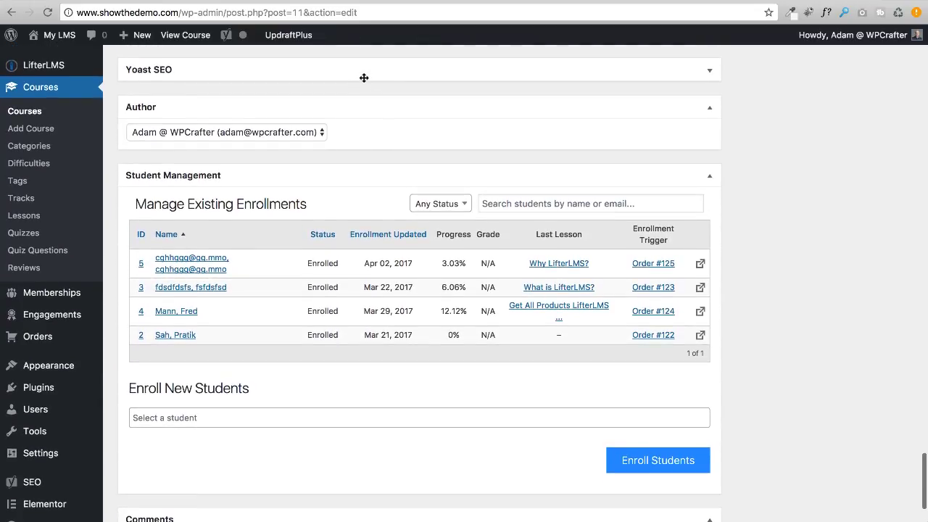
pyautogui.moveTo(364, 77); pyautogui.dragTo(352, 474)
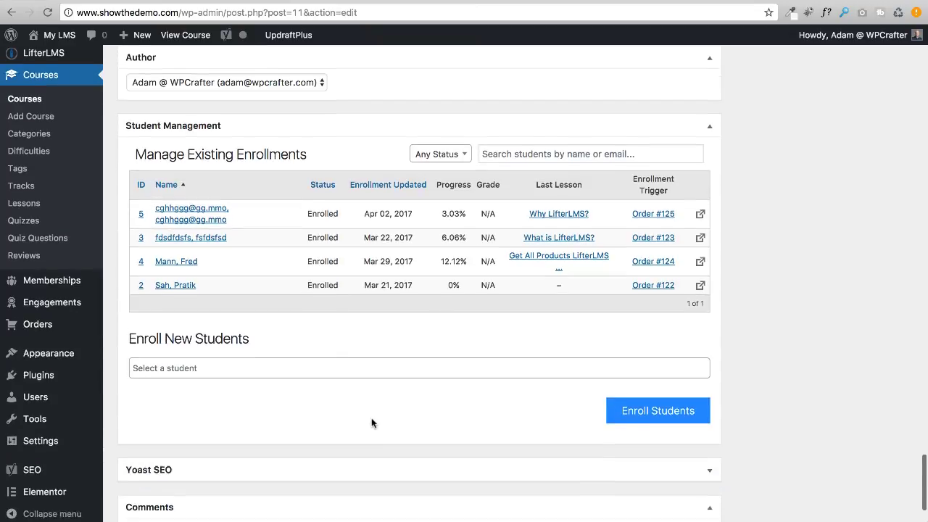
pyautogui.scroll(-3, 373, 423)
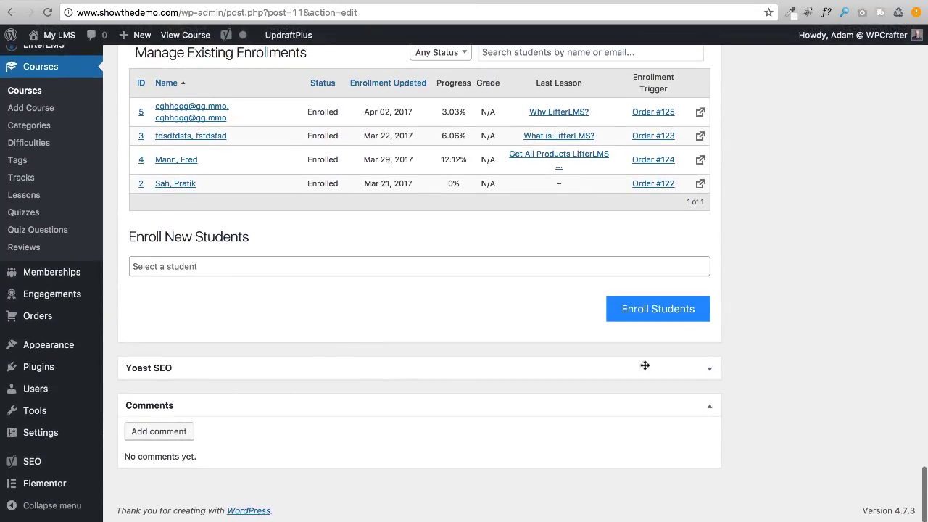
pyautogui.click(709, 368)
# Examine the course's Description options, comparing the Enrolled Student Description with the Non-enrolled Student Description.
pyautogui.scroll(20, 424, 379)
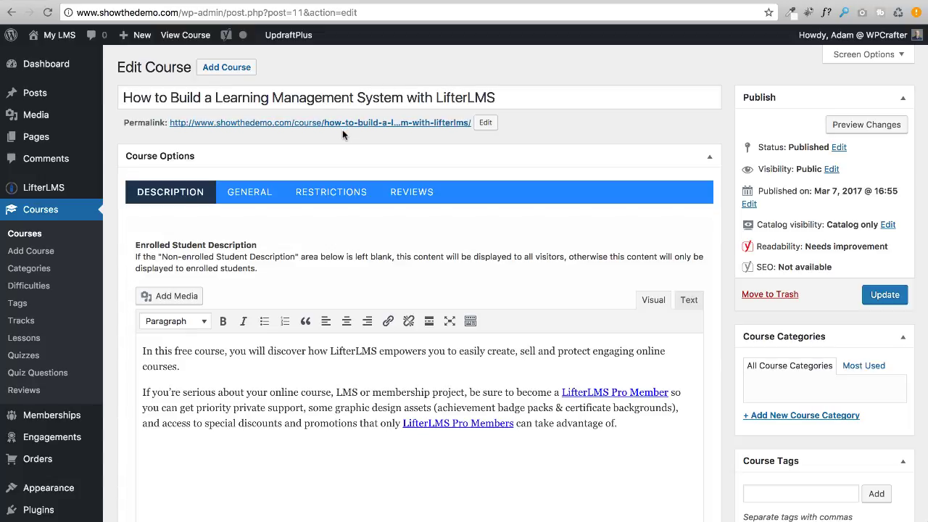
pyautogui.scroll(-3, 335, 138)
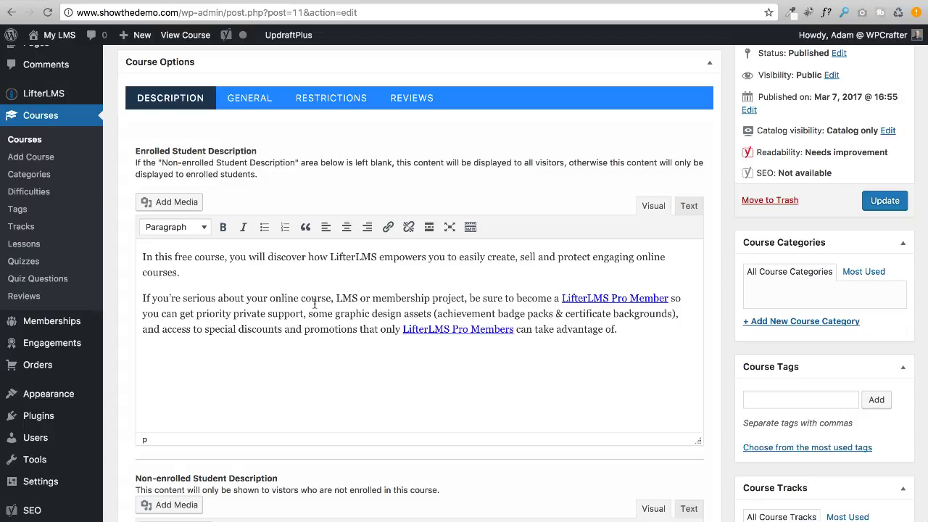
pyautogui.scroll(-5, 314, 305)
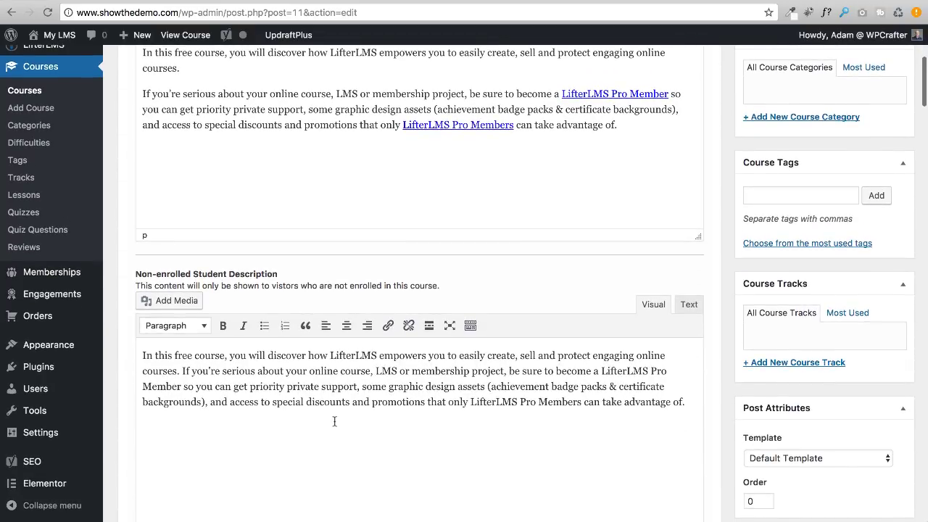
pyautogui.scroll(1, 335, 419)
pyautogui.scroll(3, 335, 419)
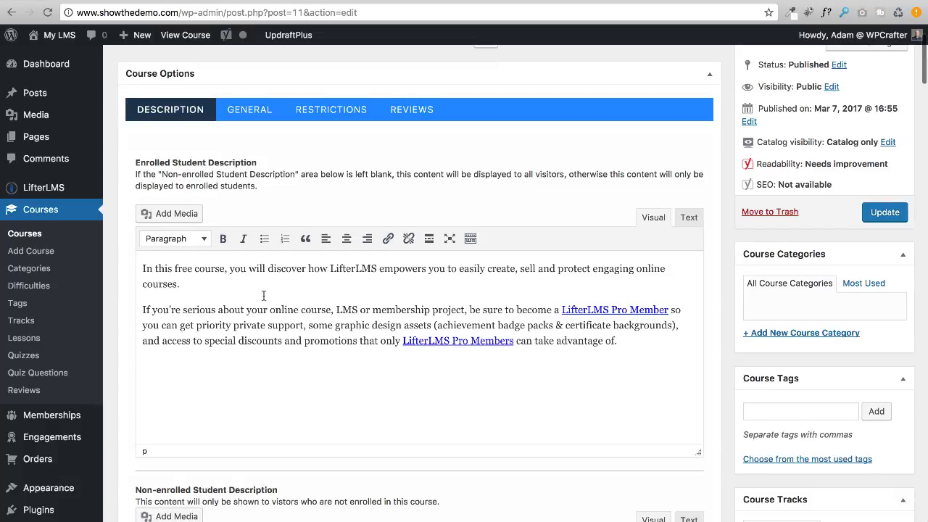
pyautogui.scroll(2, 264, 290)
pyautogui.scroll(-3, 272, 253)
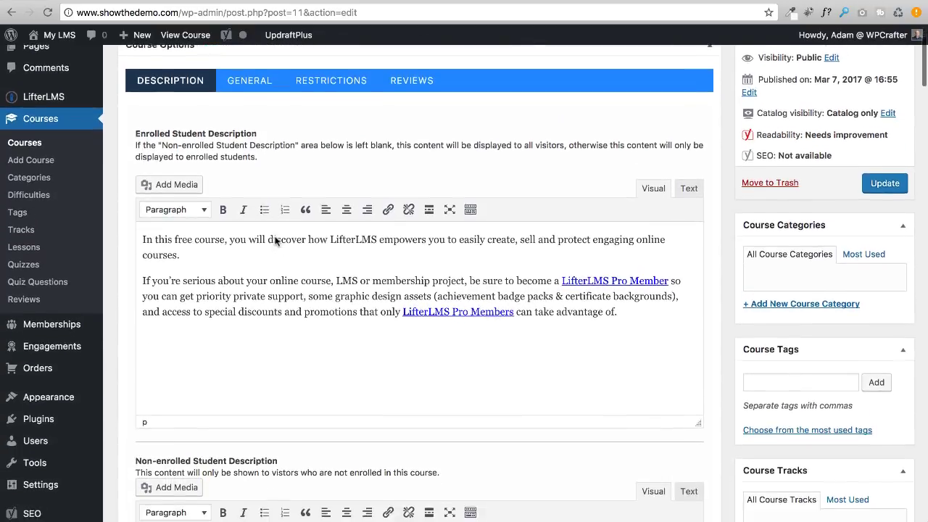
pyautogui.scroll(-2, 324, 257)
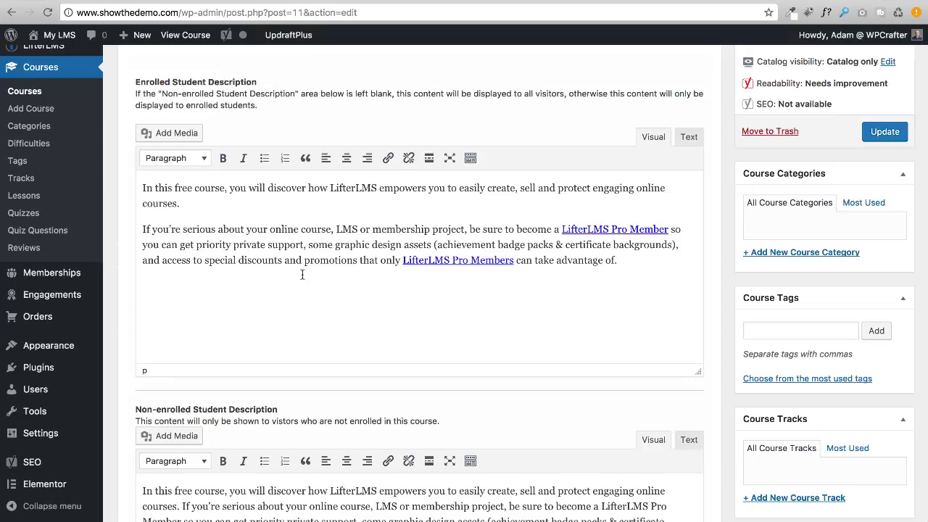
pyautogui.scroll(-5, 302, 274)
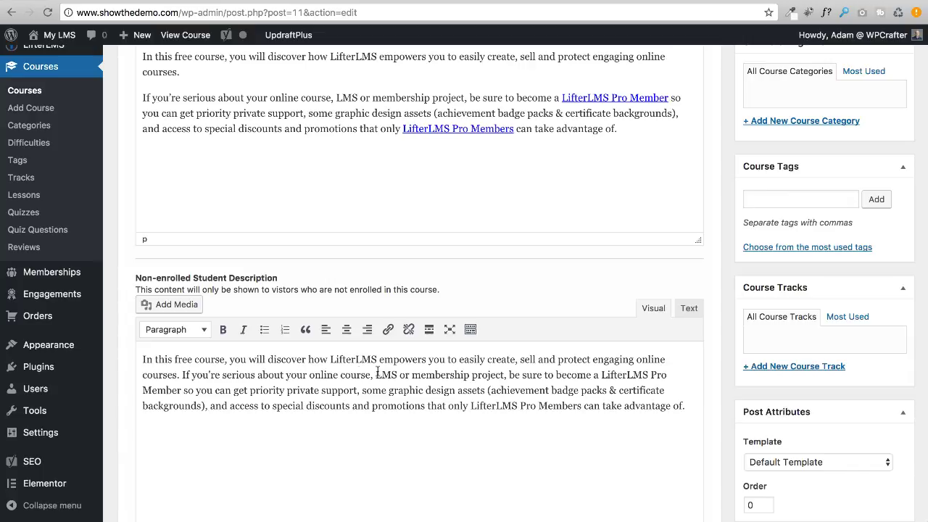
pyautogui.scroll(5, 351, 419)
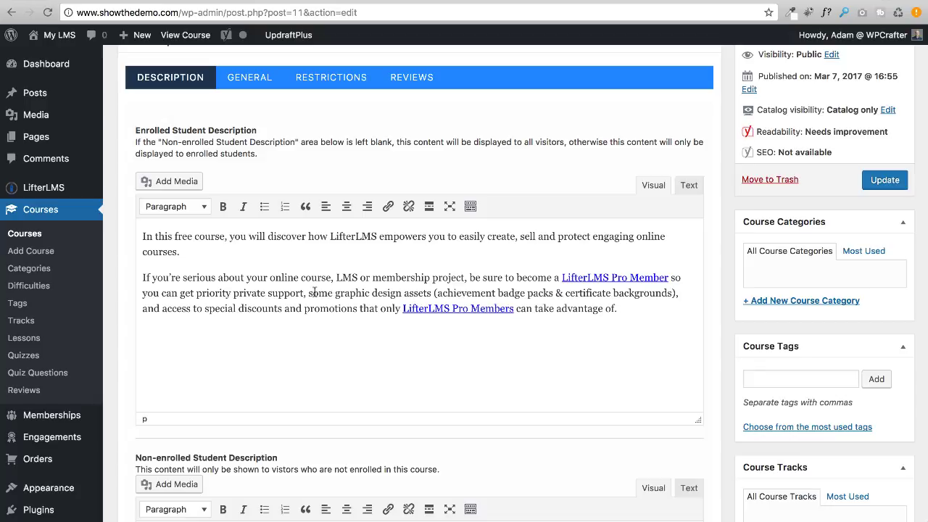
pyautogui.scroll(-3, 314, 292)
pyautogui.scroll(5, 302, 310)
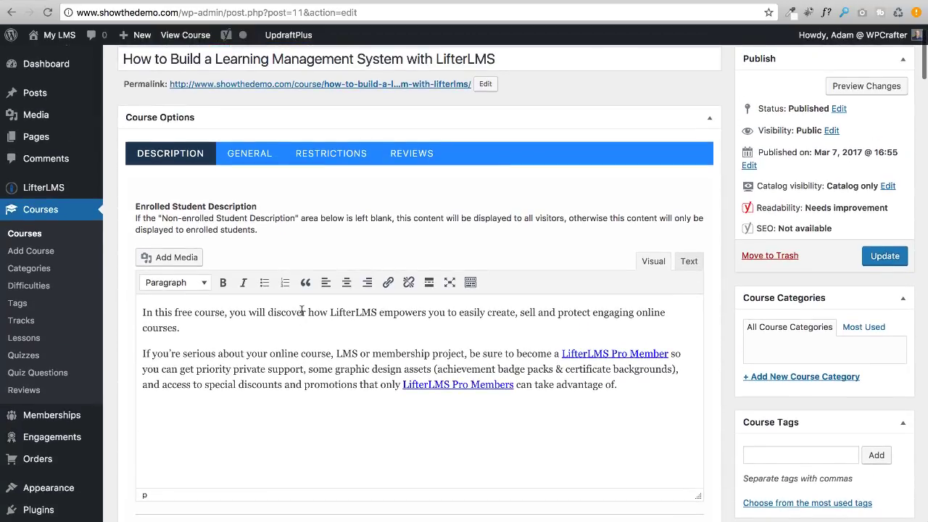
pyautogui.scroll(-12, 302, 310)
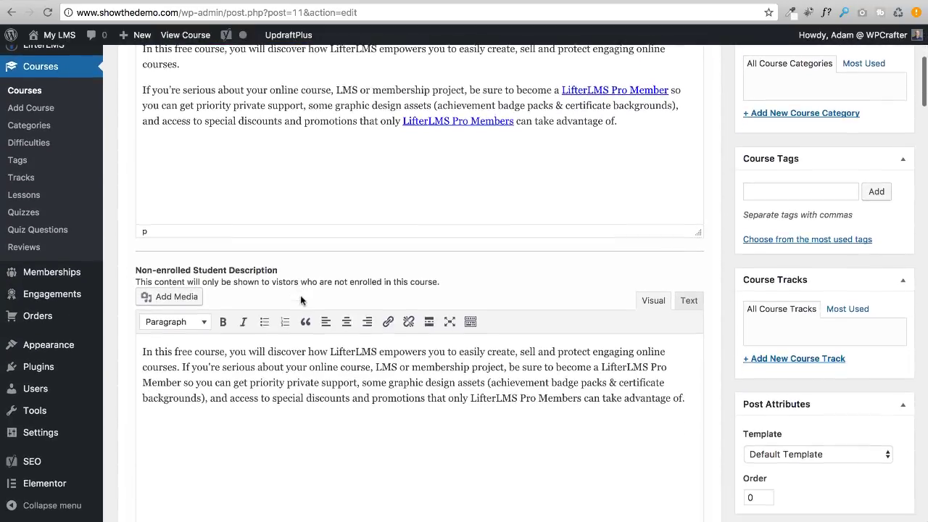
pyautogui.scroll(9, 300, 295)
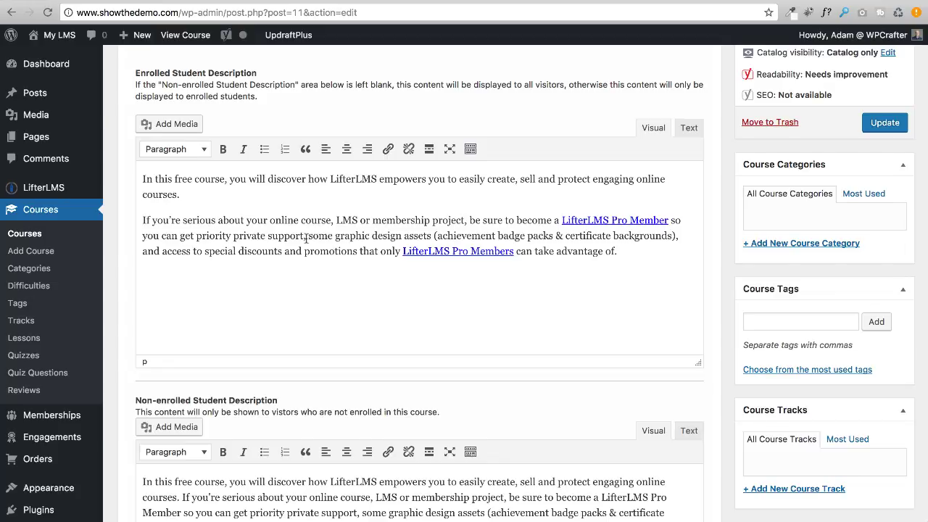
pyautogui.scroll(5, 305, 238)
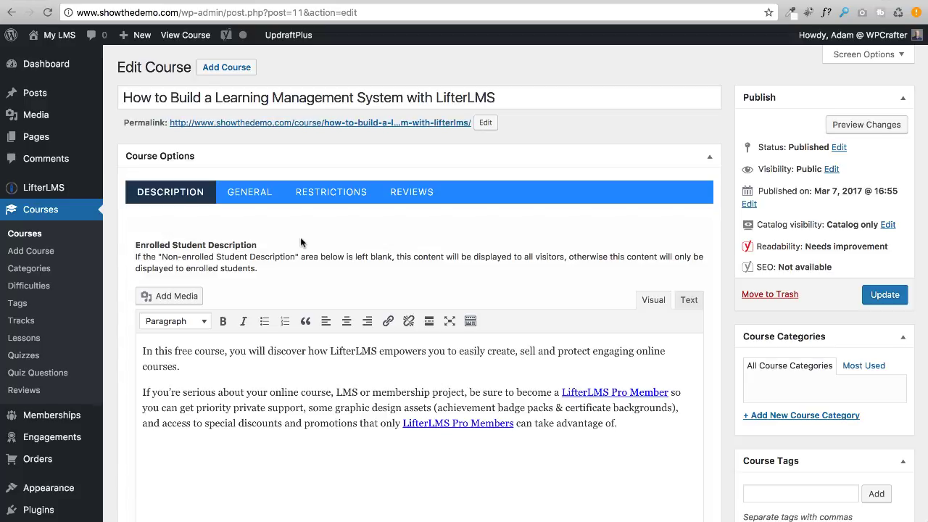
pyautogui.scroll(-1, 269, 384)
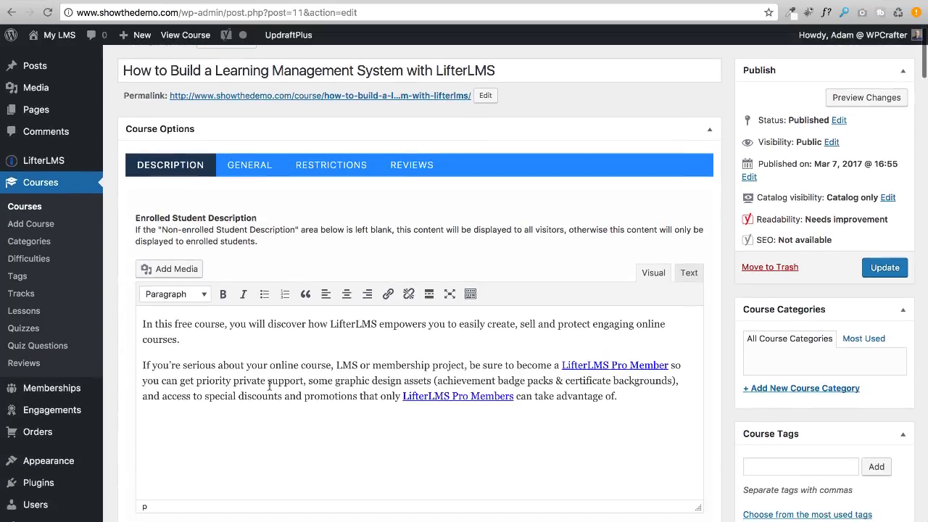
pyautogui.scroll(1, 268, 382)
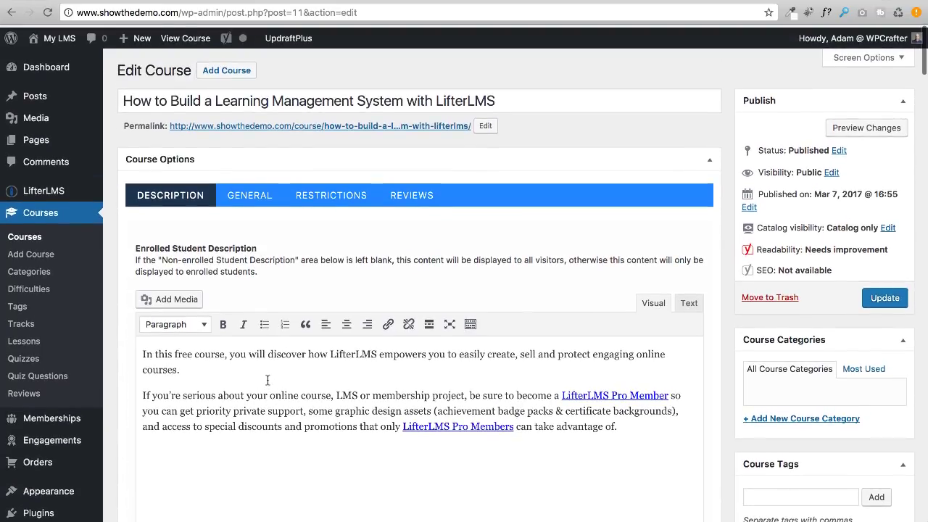
# Open the live course page from its permalink and compare its description text with the Non-enrolled Student Description in the editor.
pyautogui.click(245, 123)
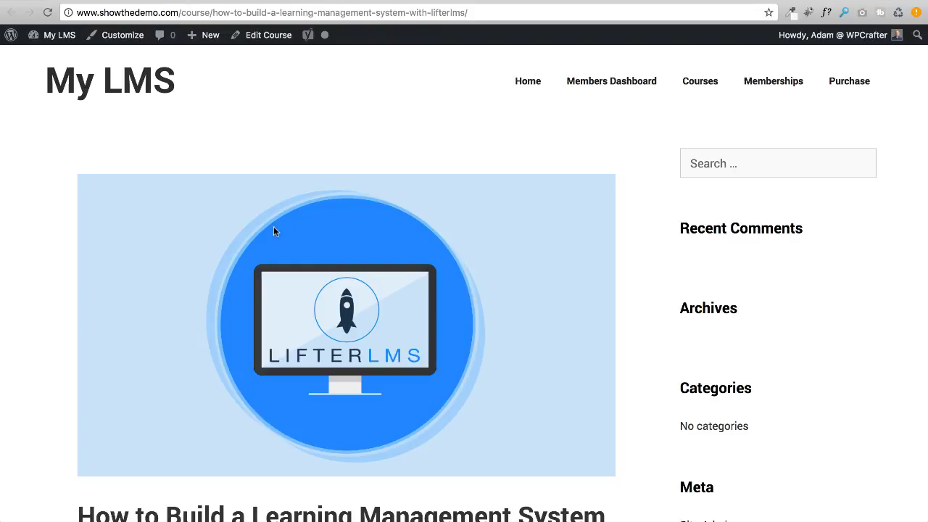
pyautogui.scroll(-5, 274, 231)
pyautogui.scroll(2, 335, 128)
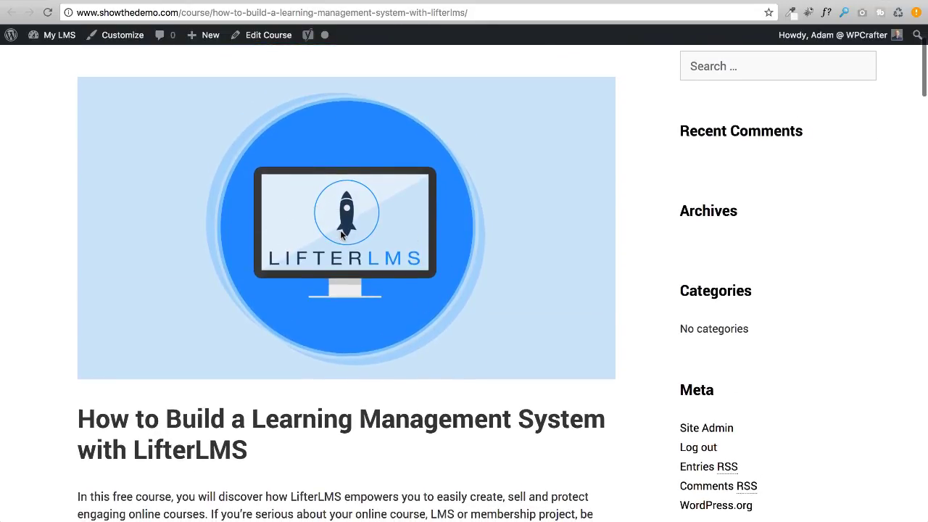
pyautogui.scroll(-4, 342, 233)
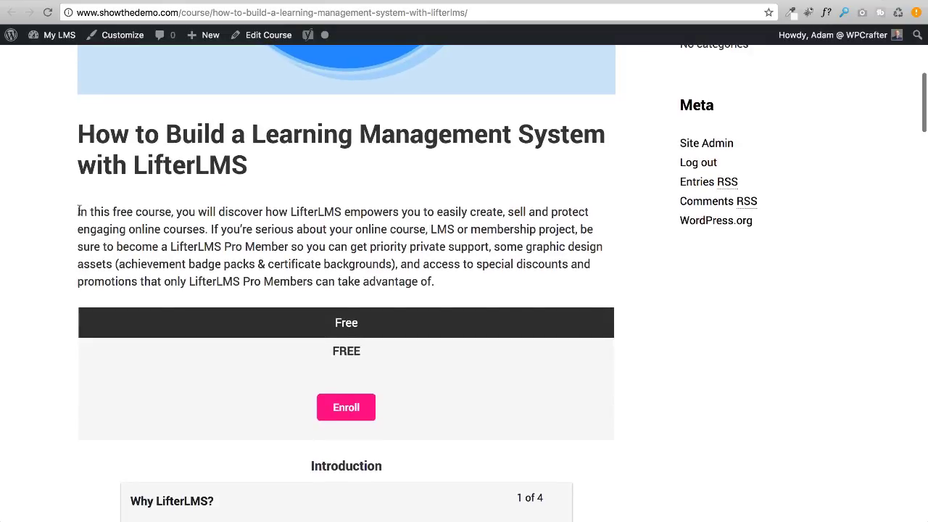
pyautogui.moveTo(78, 211); pyautogui.dragTo(399, 288)
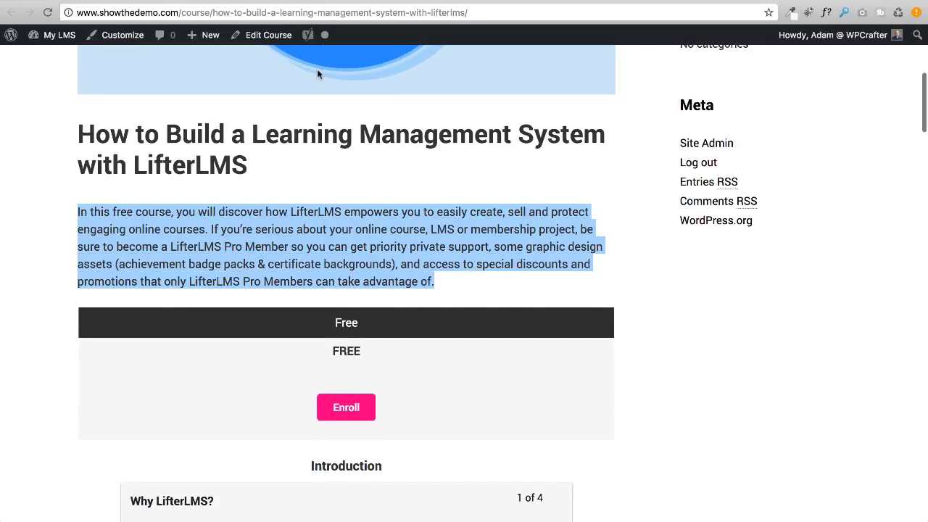
pyautogui.click(181, 1)
pyautogui.scroll(-10, 122, 240)
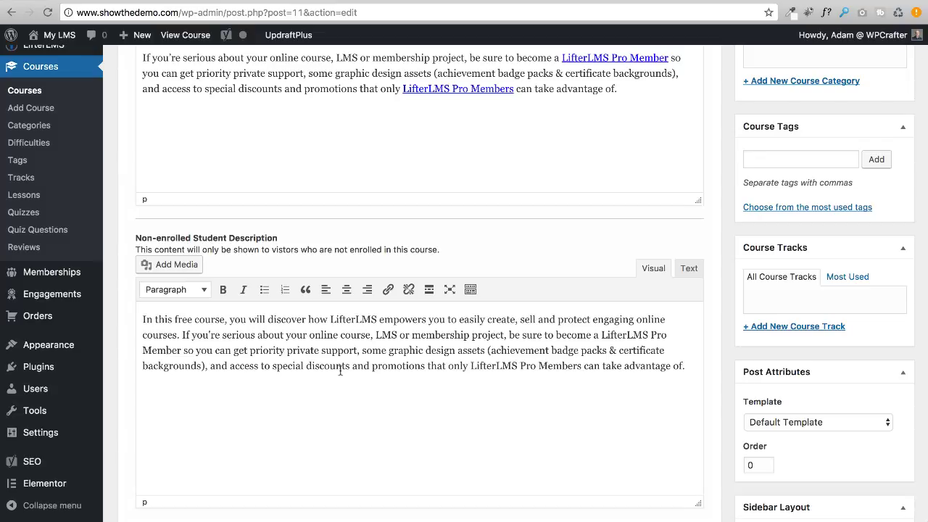
# Compare the title and description text on the live course page with the two student descriptions in the course editor.
pyautogui.scroll(1, 350, 360)
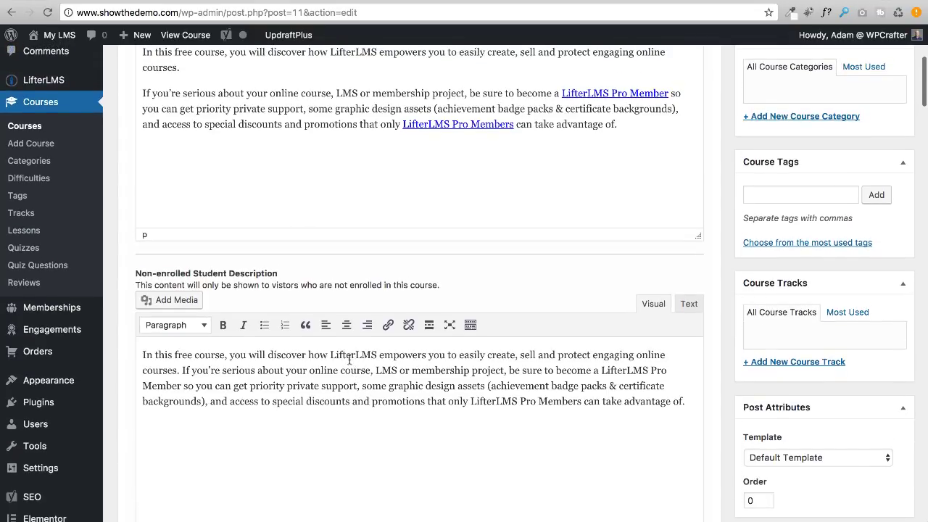
pyautogui.scroll(1, 351, 218)
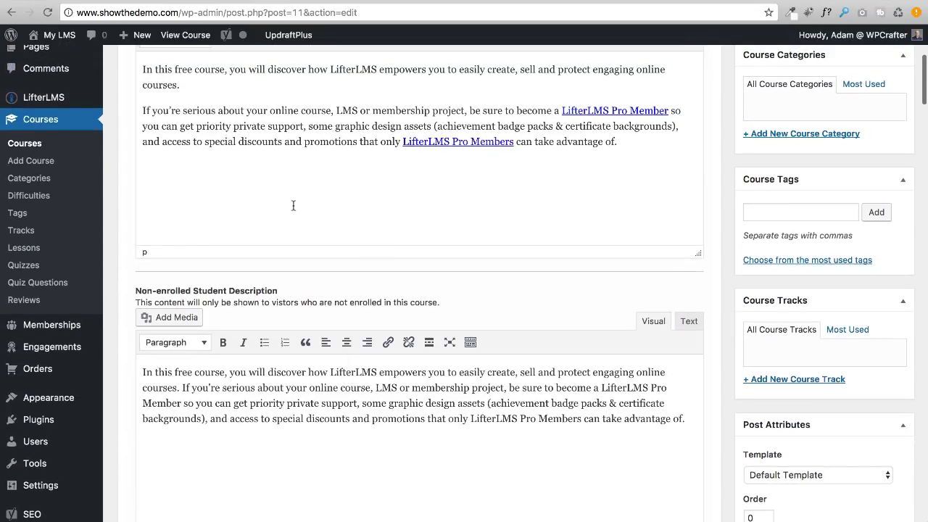
pyautogui.scroll(3, 293, 203)
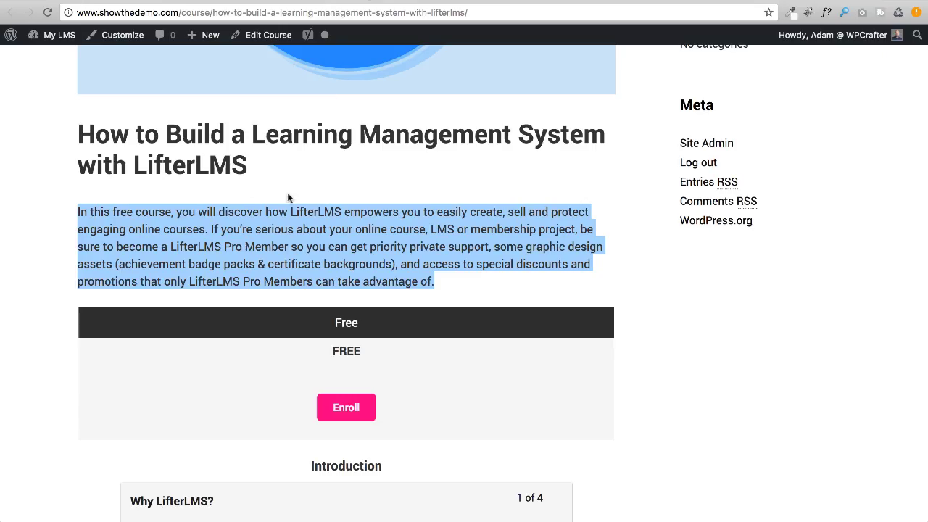
pyautogui.click(82, 138)
pyautogui.moveTo(76, 212); pyautogui.dragTo(532, 286)
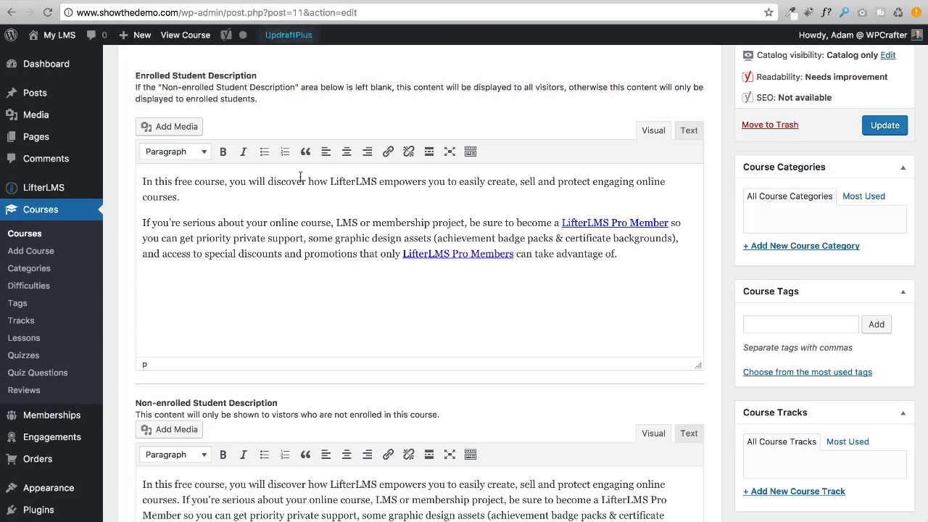
pyautogui.scroll(3, 300, 177)
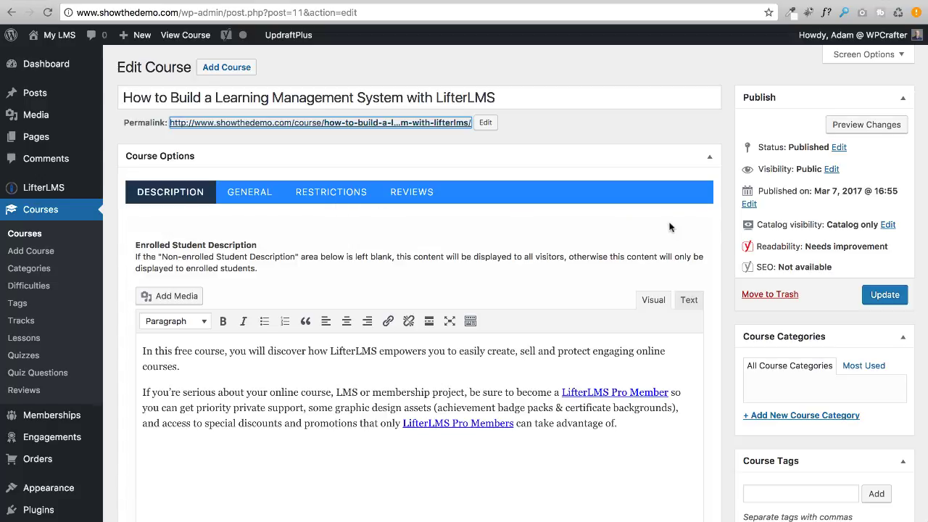
# Locate the course's Featured Image in the editor and compare it with the image on the live course page.
pyautogui.scroll(-5, 723, 231)
pyautogui.scroll(-8, 723, 231)
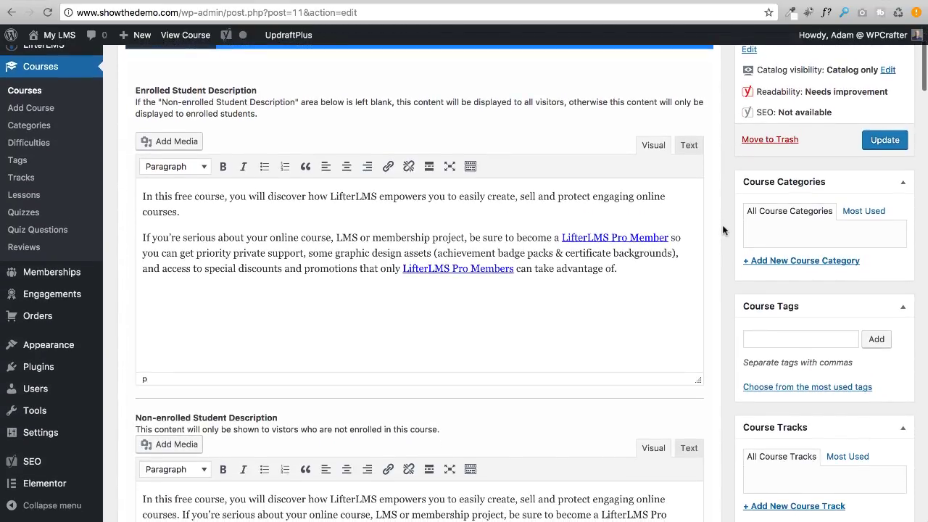
pyautogui.scroll(14, 722, 230)
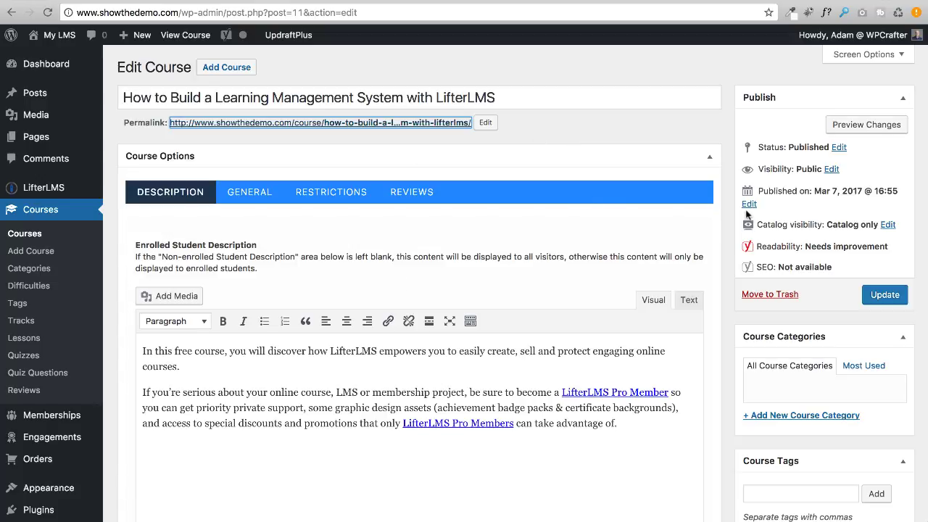
pyautogui.scroll(-10, 728, 214)
pyautogui.scroll(-15, 729, 215)
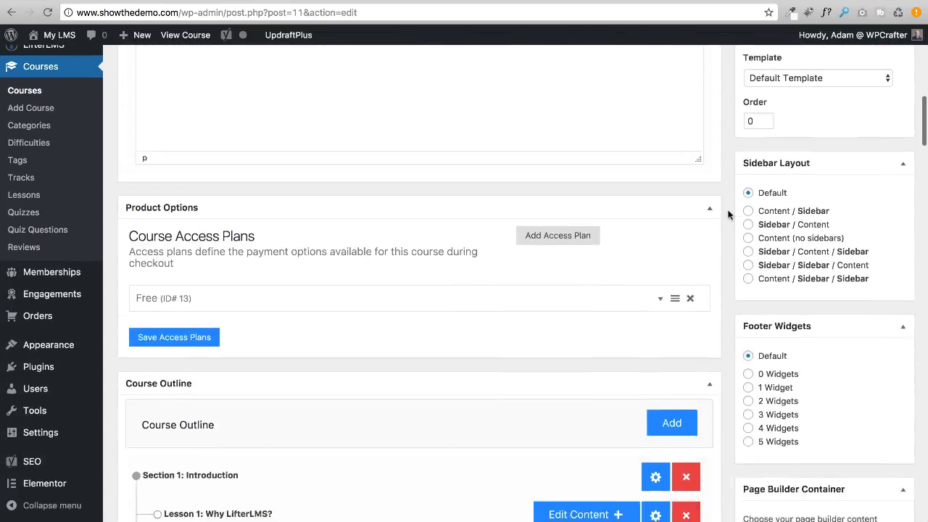
pyautogui.scroll(-2, 728, 215)
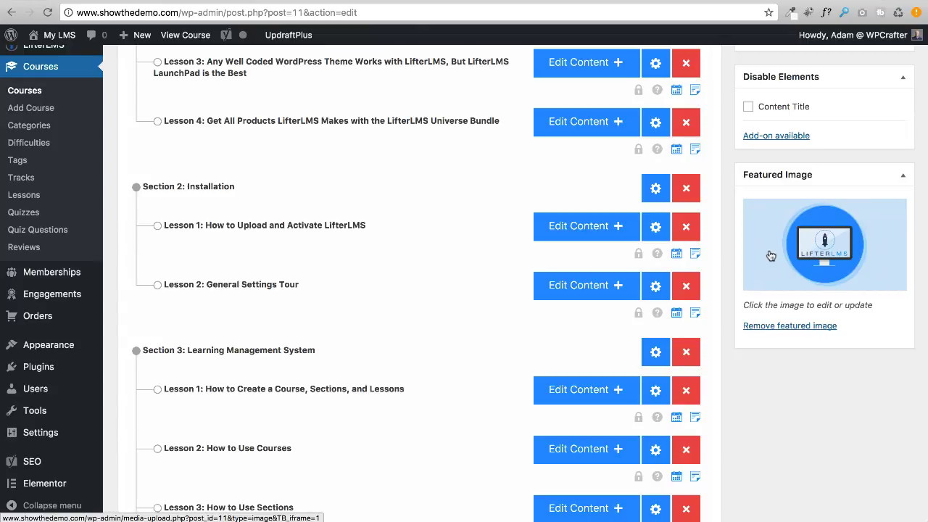
pyautogui.scroll(-1, 833, 227)
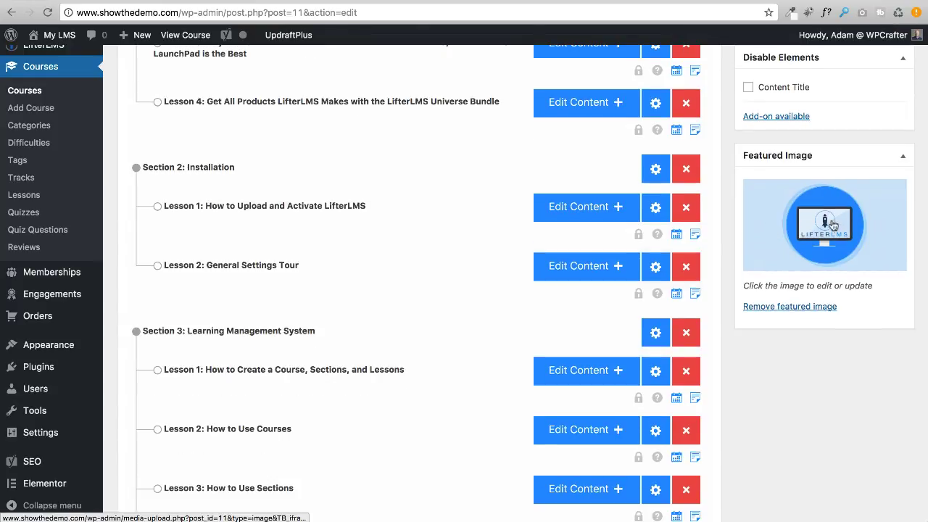
pyautogui.scroll(15, 747, 271)
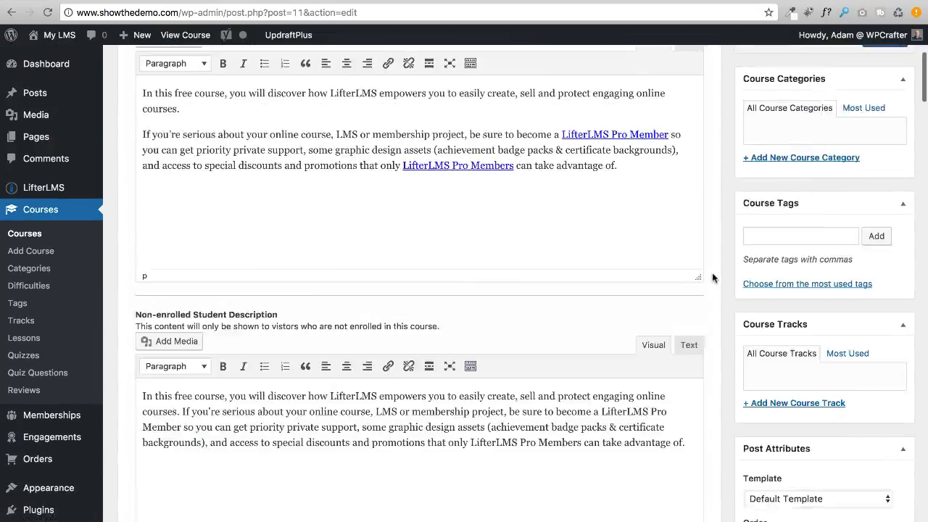
pyautogui.scroll(5, 712, 278)
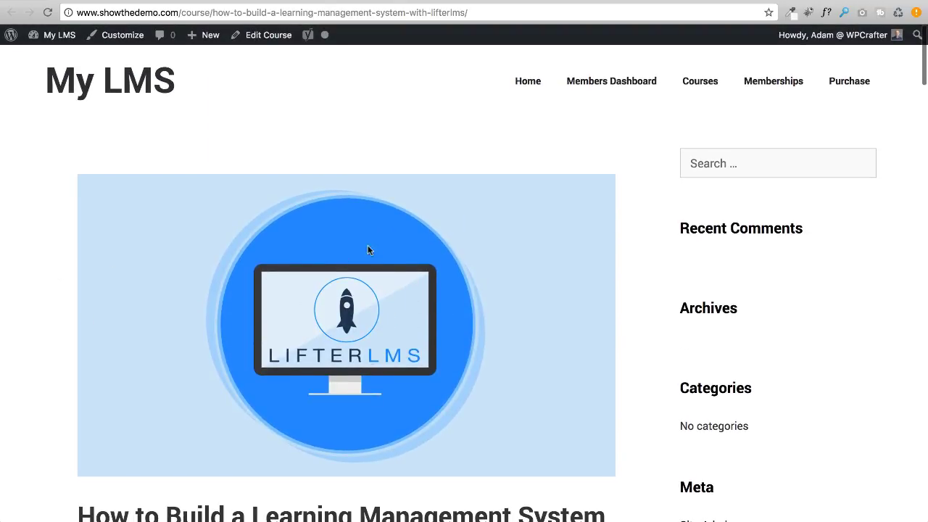
# Open the site's Courses catalog page and view how the course tile shows the featured image and title.
pyautogui.click(706, 88)
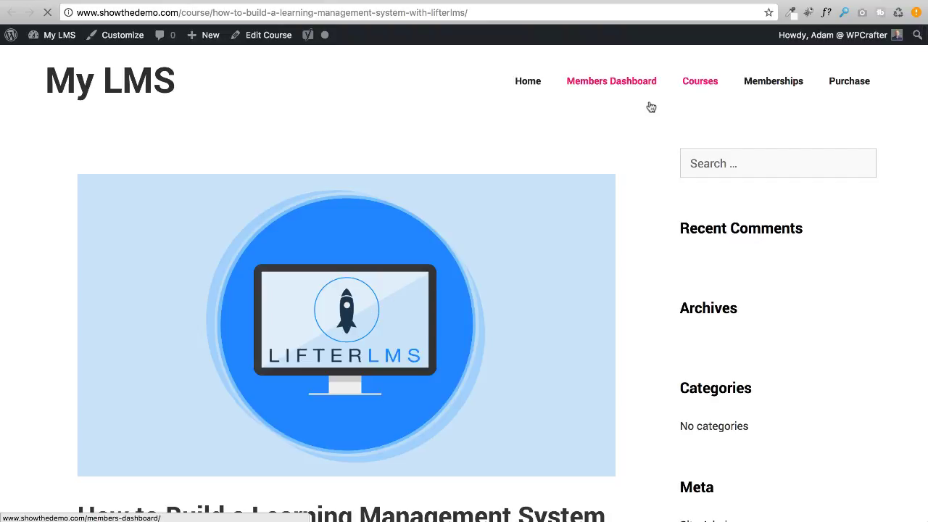
pyautogui.scroll(-5, 334, 276)
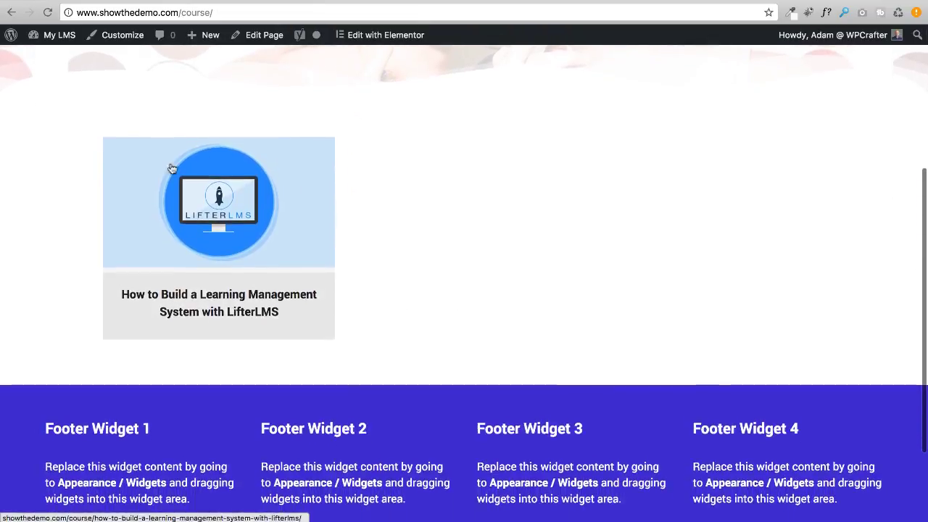
pyautogui.scroll(5, 300, 83)
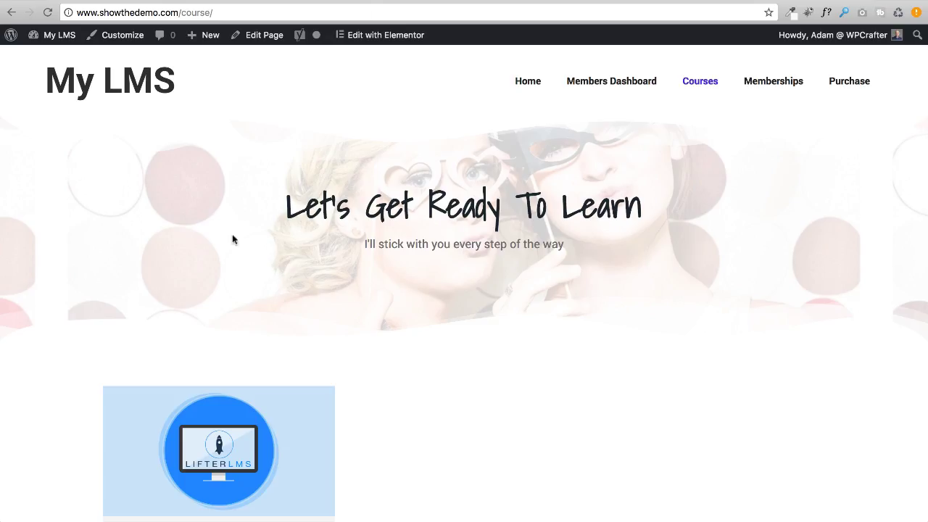
pyautogui.scroll(-1, 261, 363)
# Check the pixel dimensions of the course's featured image in the Media Library, leaving the image selection as it is.
pyautogui.scroll(-3, 262, 363)
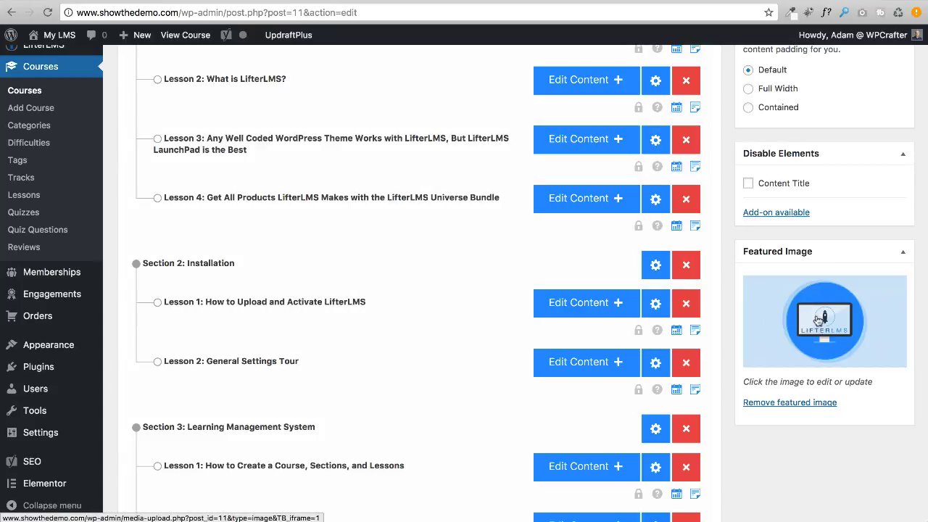
pyautogui.click(822, 330)
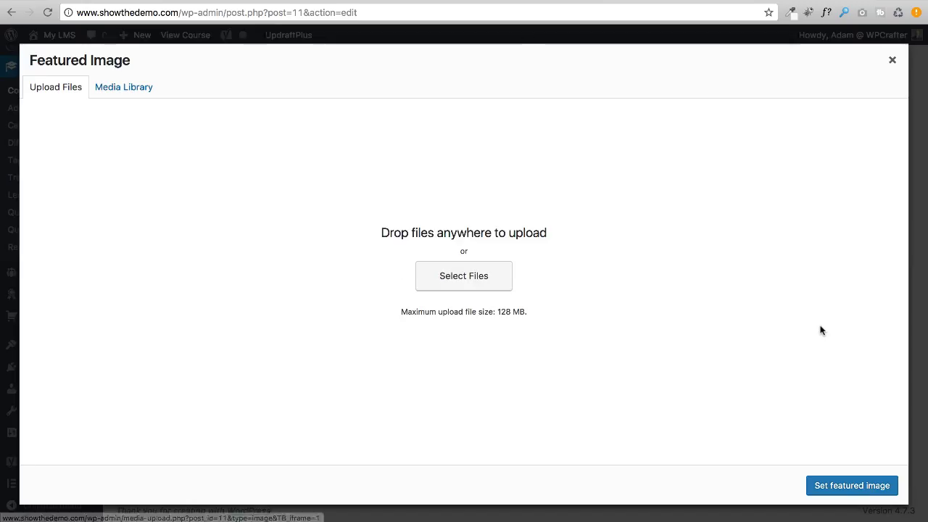
pyautogui.click(128, 93)
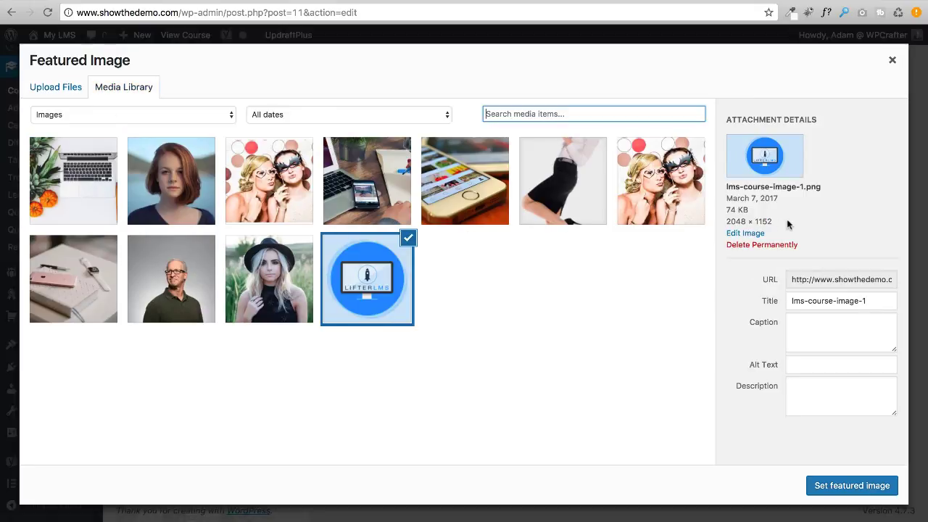
pyautogui.moveTo(790, 224); pyautogui.dragTo(718, 232)
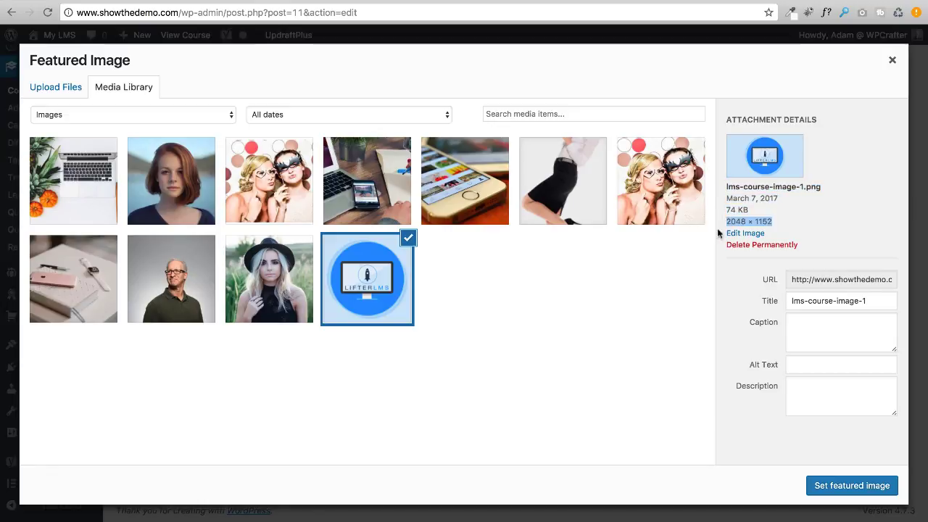
pyautogui.click(683, 283)
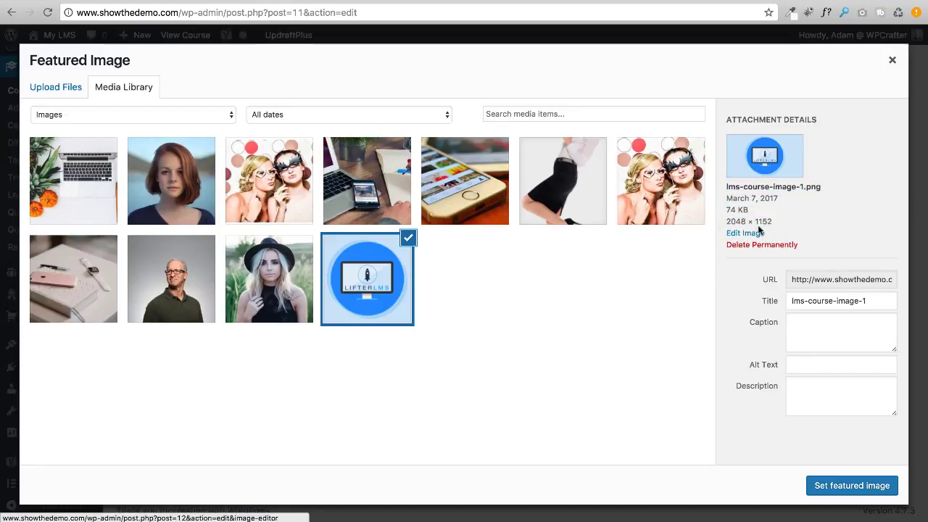
pyautogui.moveTo(776, 219)
pyautogui.mouseDown()
pyautogui.moveTo(751, 221)
pyautogui.moveTo(726, 138)
pyautogui.moveTo(745, 221)
pyautogui.moveTo(772, 217)
pyautogui.mouseUp()
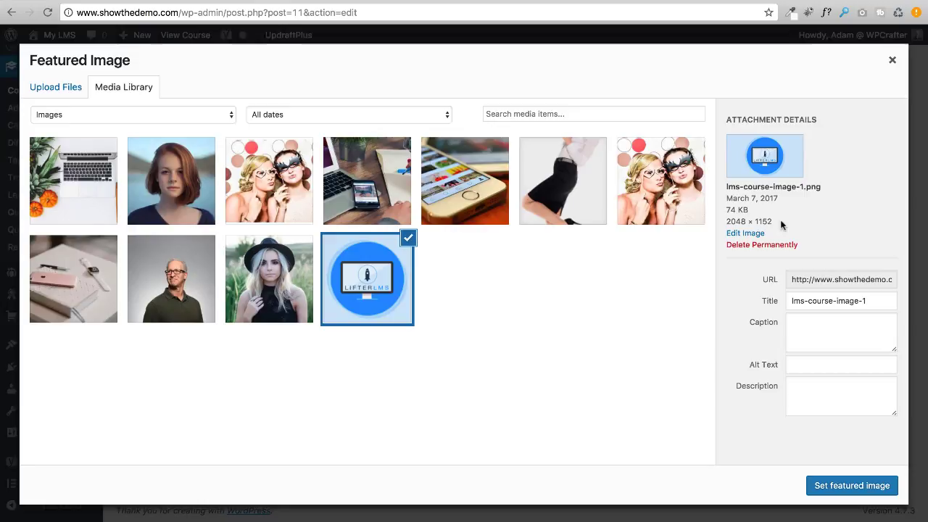
pyautogui.click(893, 60)
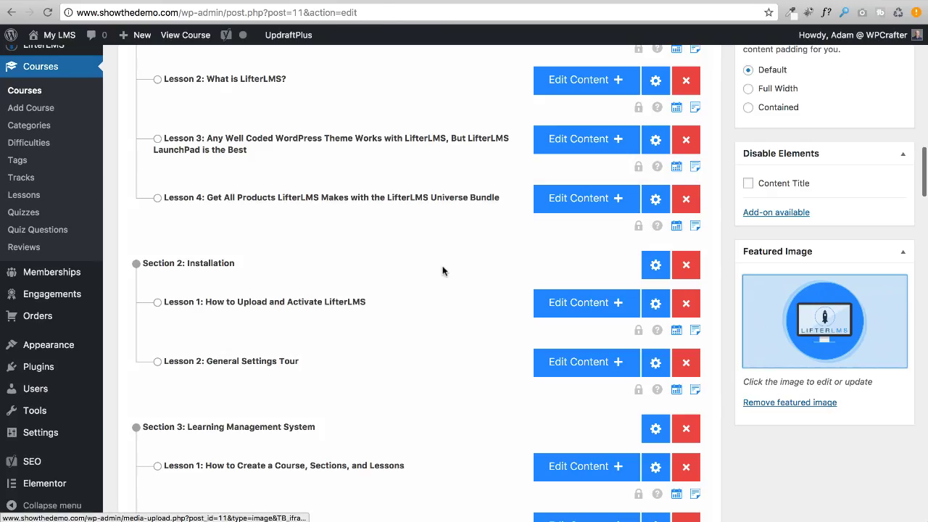
# Examine the course title and Featured Image in the editor against the course tile on the Courses catalog page.
pyautogui.scroll(10, 428, 266)
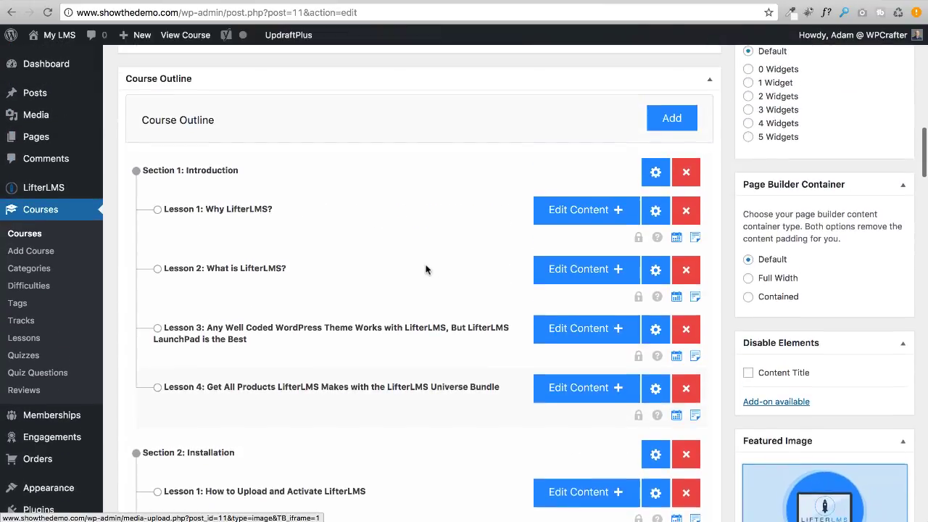
pyautogui.scroll(10, 426, 270)
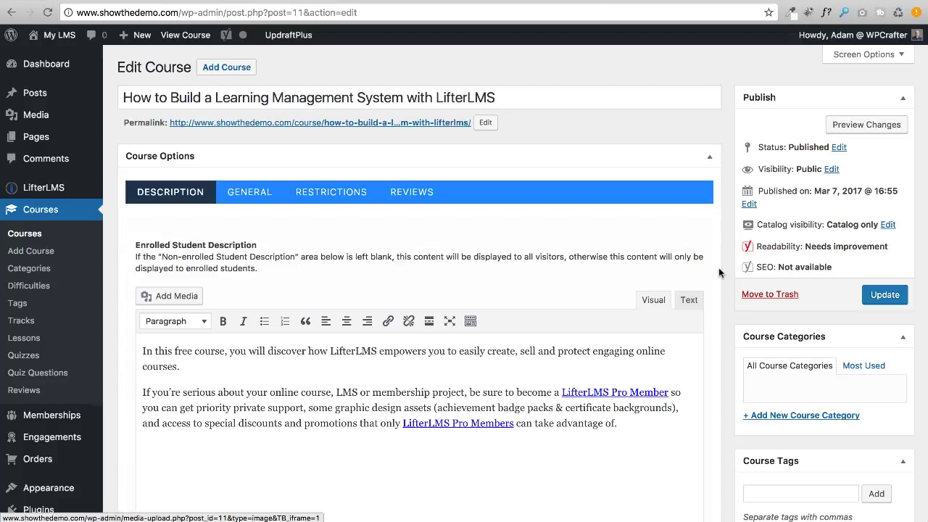
pyautogui.scroll(-15, 720, 271)
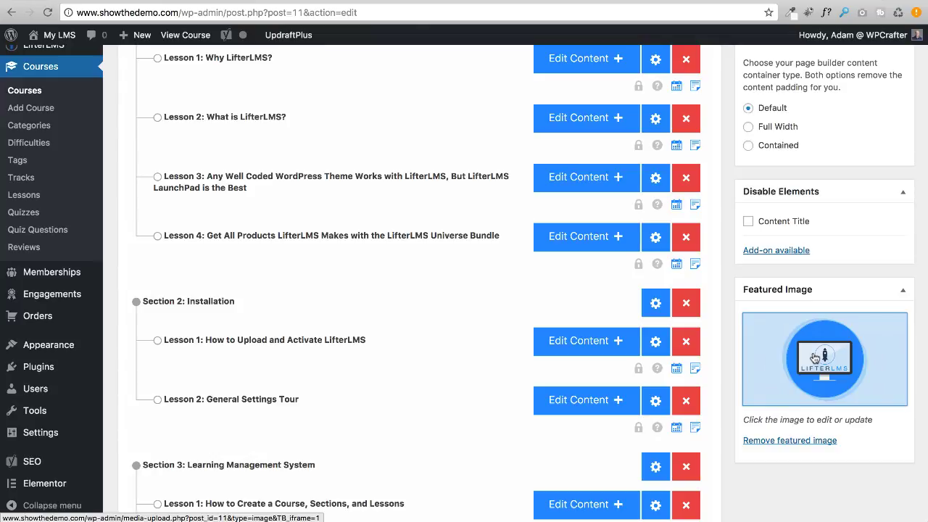
pyautogui.scroll(15, 723, 369)
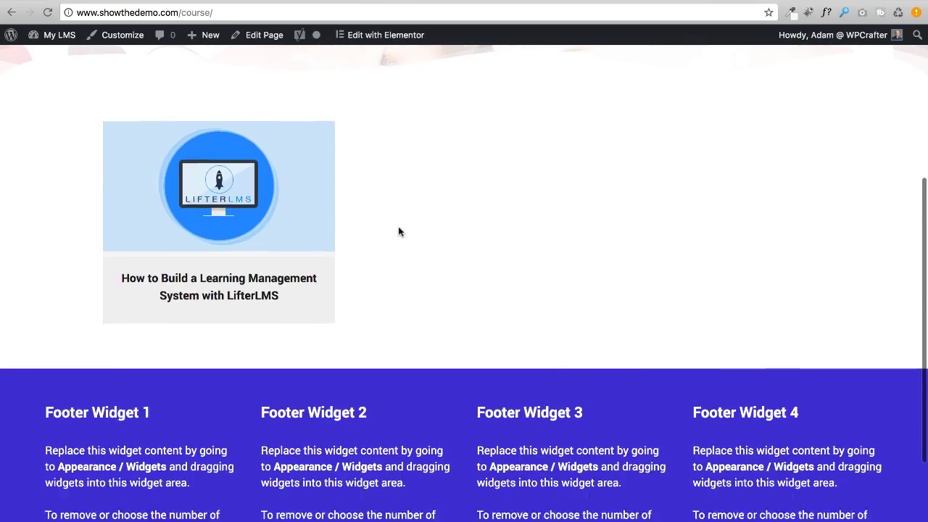
pyautogui.scroll(-2, 398, 232)
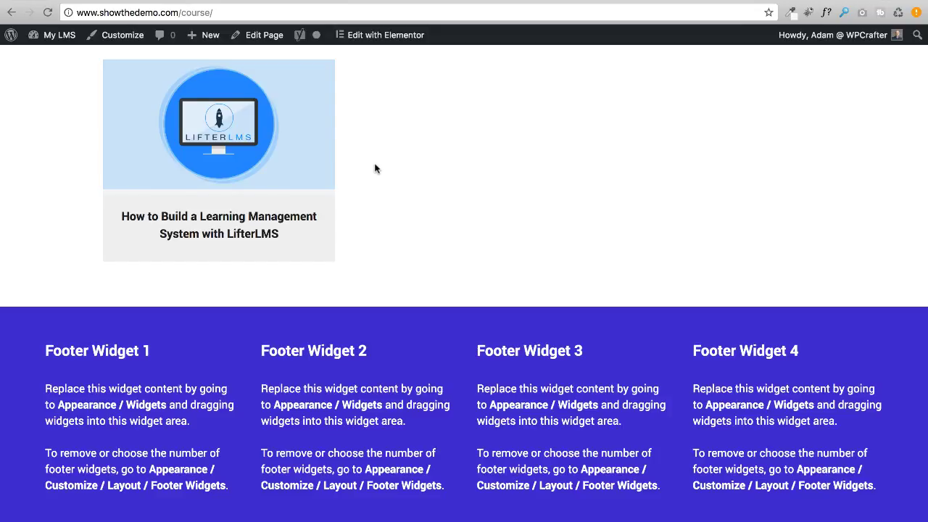
pyautogui.scroll(1, 375, 168)
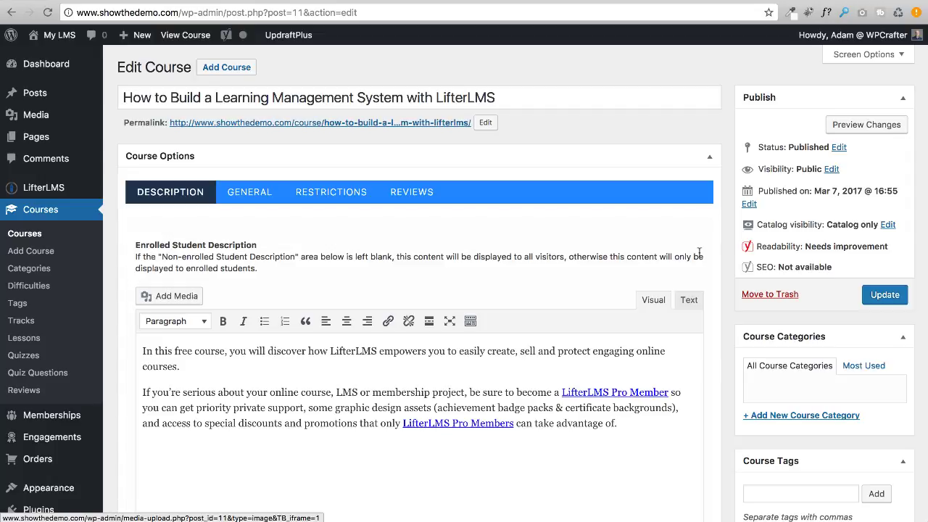
pyautogui.scroll(-1, 722, 254)
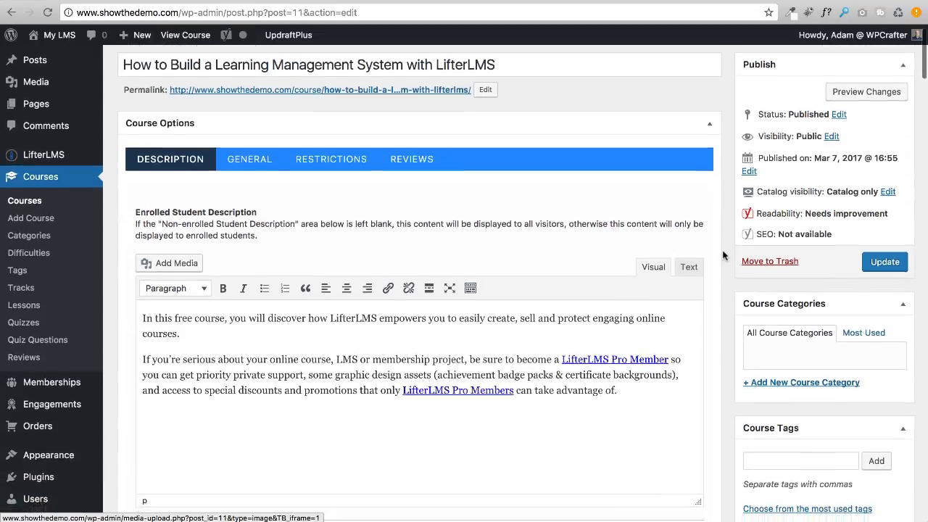
pyautogui.scroll(-3, 723, 255)
pyautogui.scroll(-10, 722, 254)
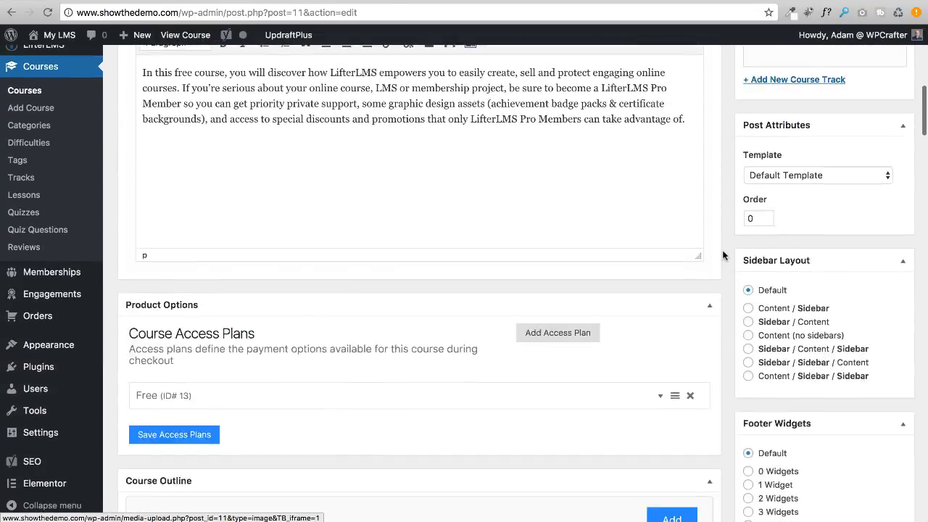
pyautogui.scroll(-2, 723, 254)
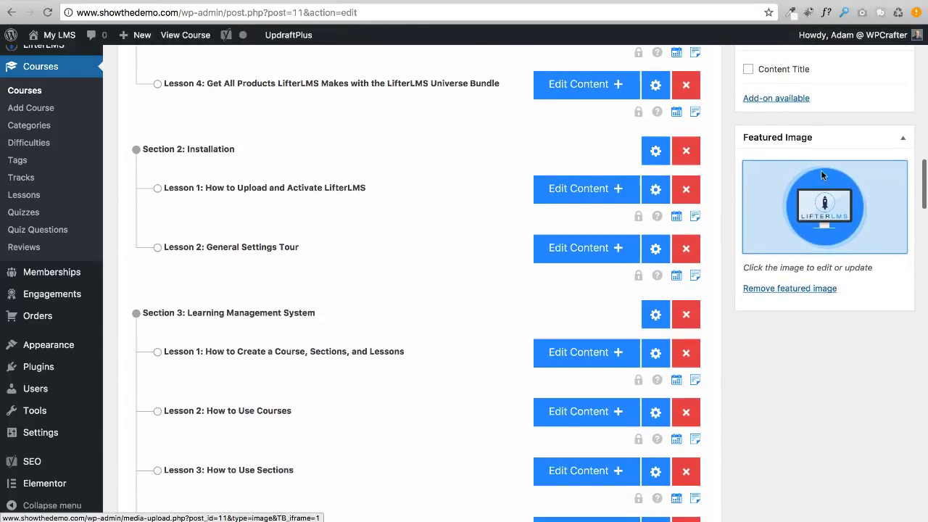
pyautogui.scroll(15, 410, 247)
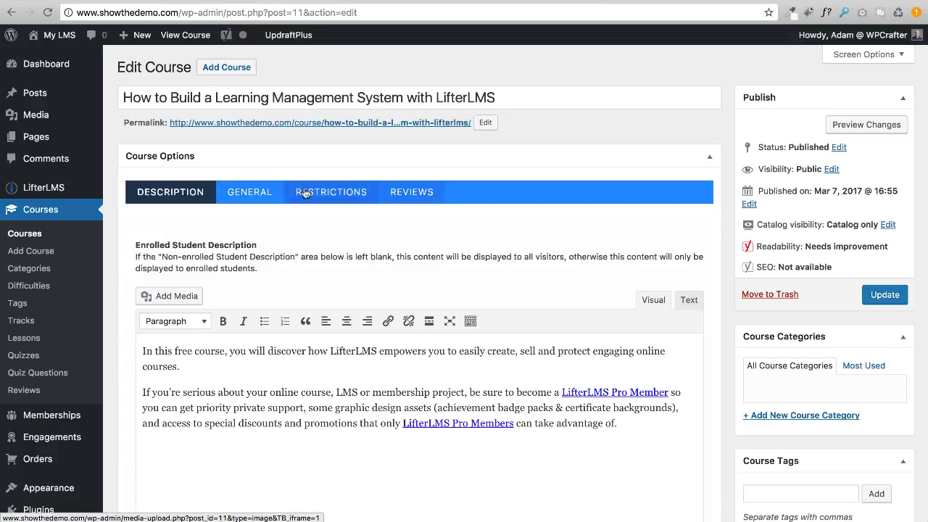
# Open the General course options and review the course length, difficulty category, featured video and featured audio settings.
pyautogui.click(249, 202)
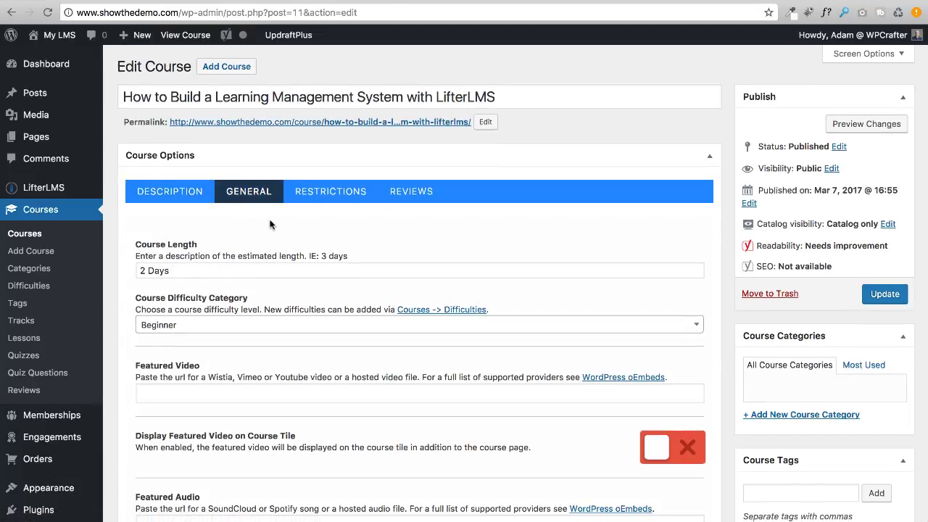
pyautogui.scroll(-3, 271, 220)
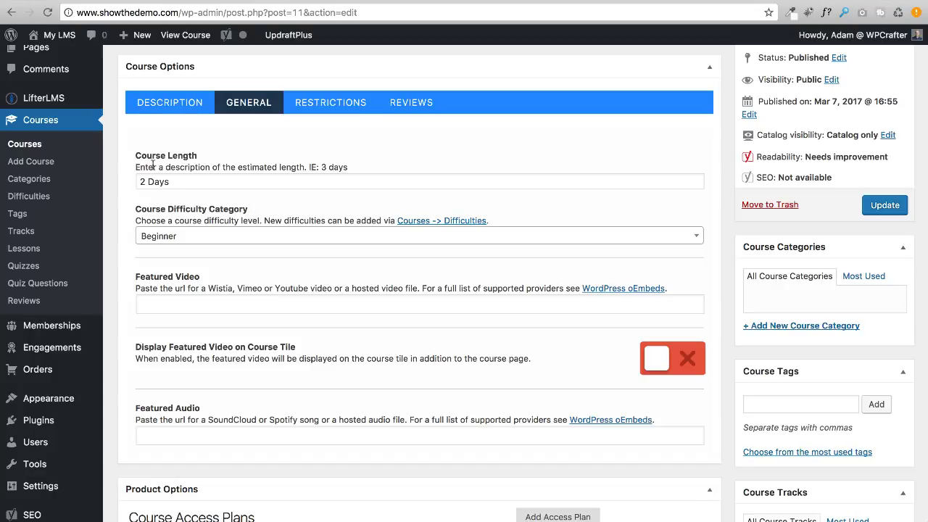
pyautogui.scroll(-1, 140, 162)
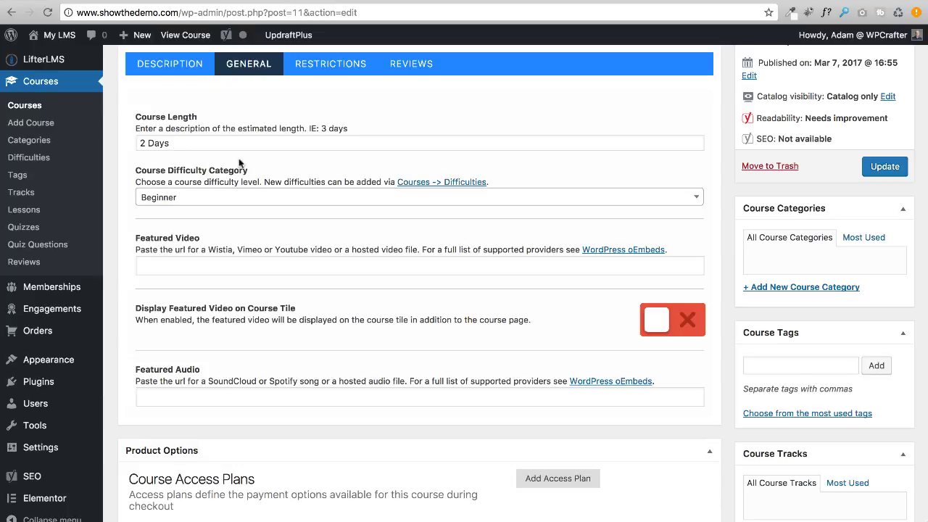
# Check which difficulty levels are available for the Course Difficulty Category in the General course options.
pyautogui.scroll(-1, 289, 160)
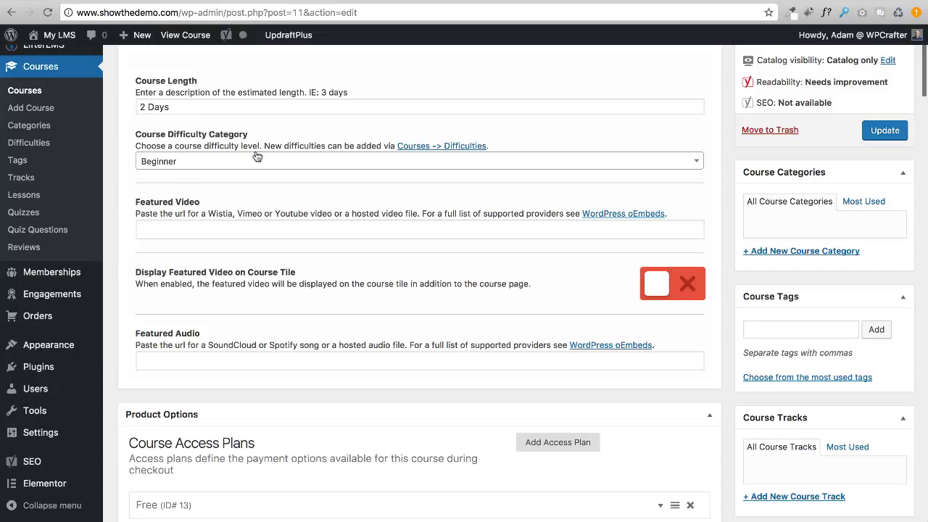
pyautogui.click(697, 163)
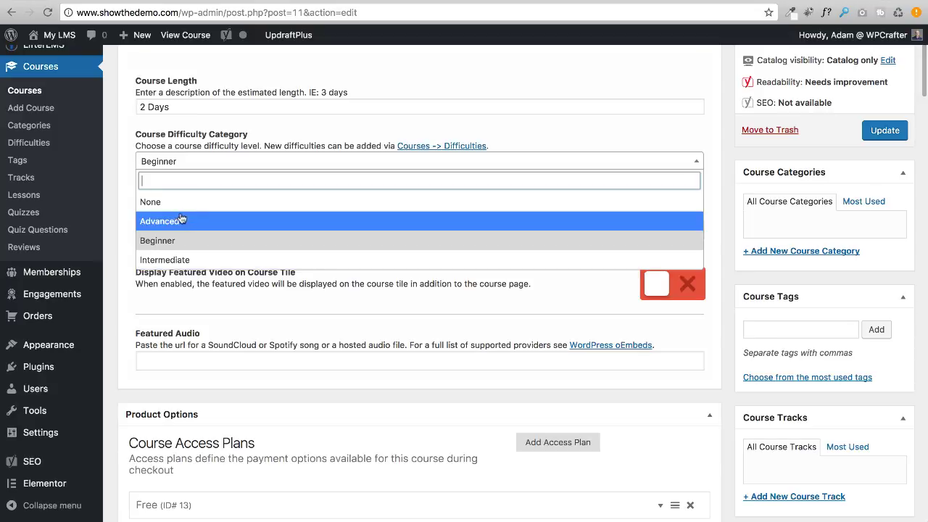
pyautogui.click(116, 194)
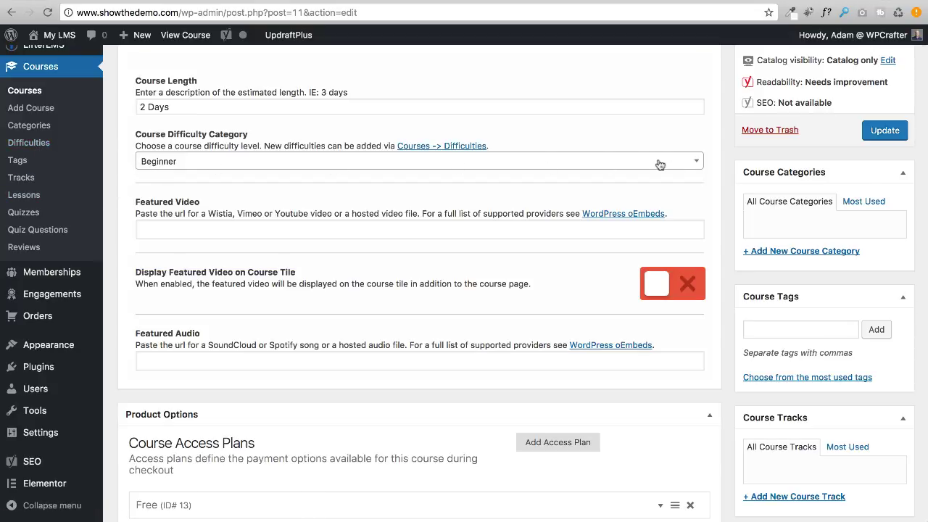
pyautogui.click(695, 162)
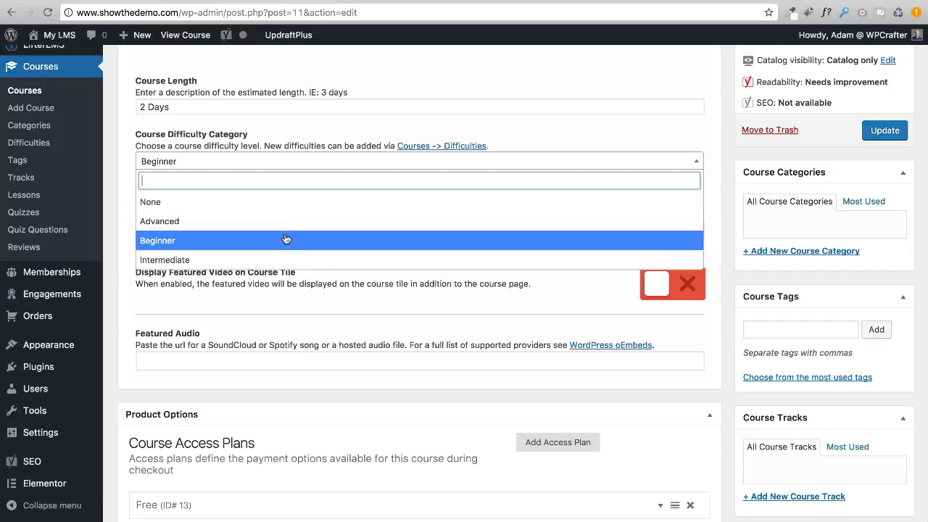
pyautogui.click(113, 182)
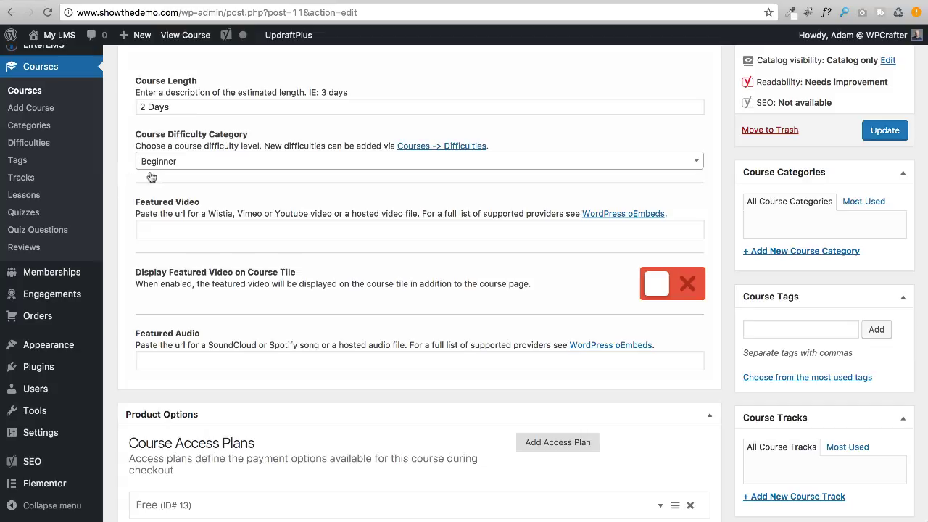
# Examine the Featured Video setting and open the live course page from its tile in the Courses catalog.
pyautogui.scroll(-3, 121, 190)
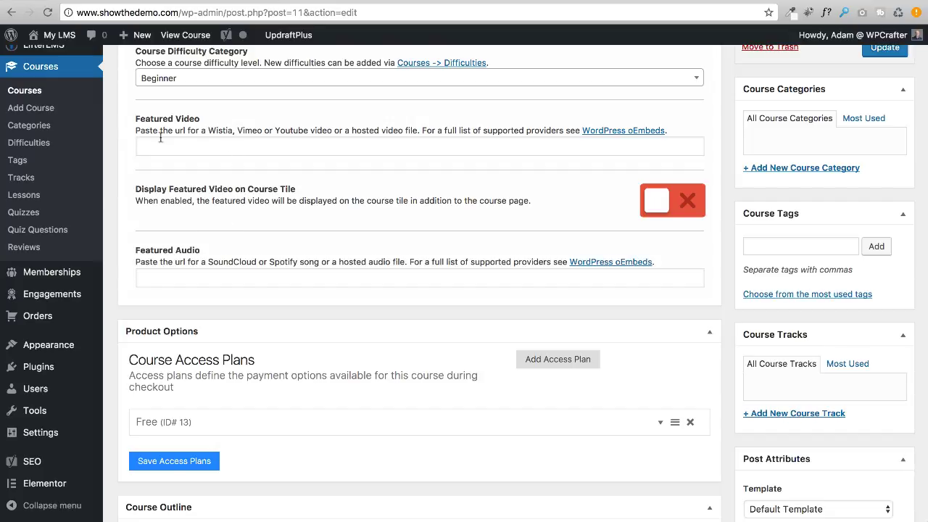
pyautogui.click(355, 140)
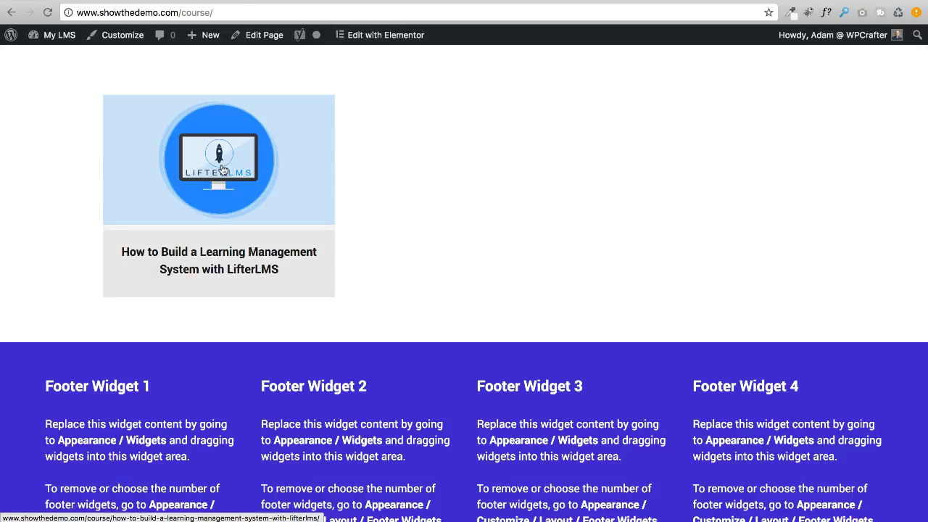
pyautogui.click(227, 253)
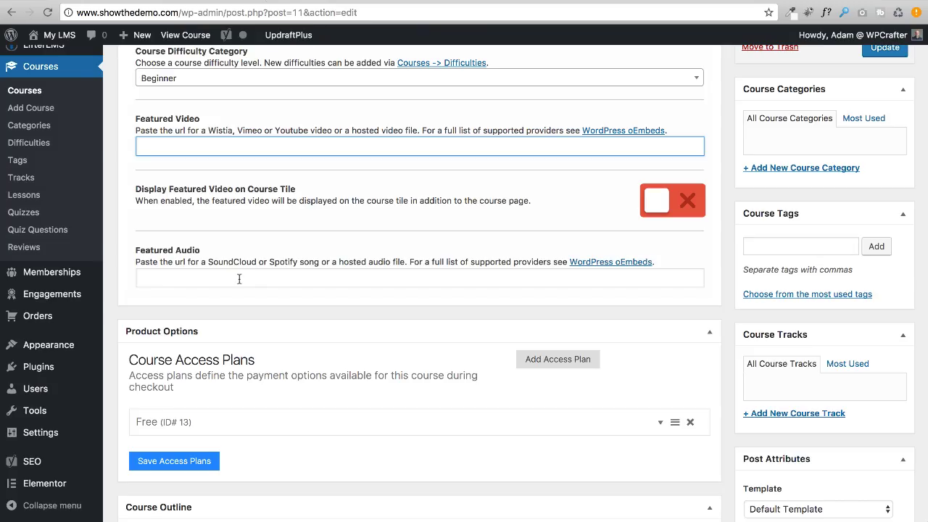
# Open the Restrictions course options and view how the restricted-content message appears on a locked Introduction lesson of the live course page.
pyautogui.scroll(5, 295, 289)
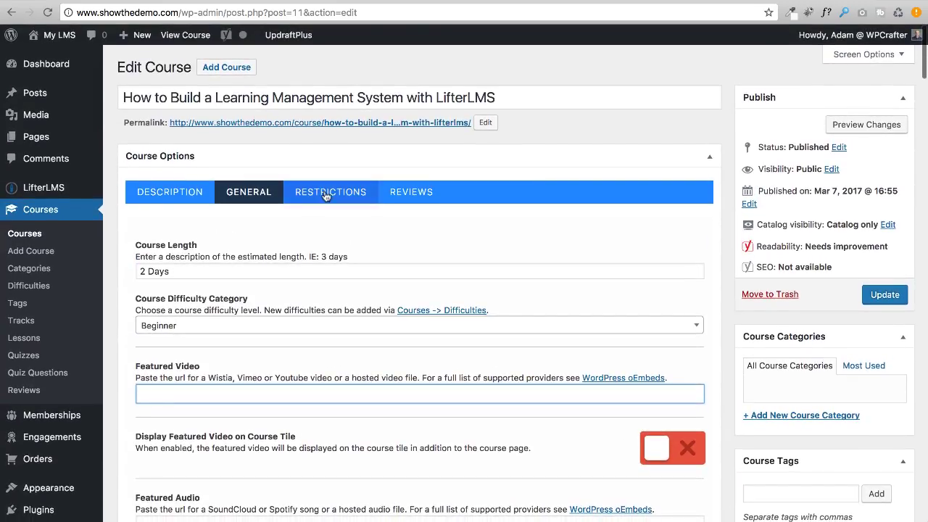
pyautogui.click(327, 194)
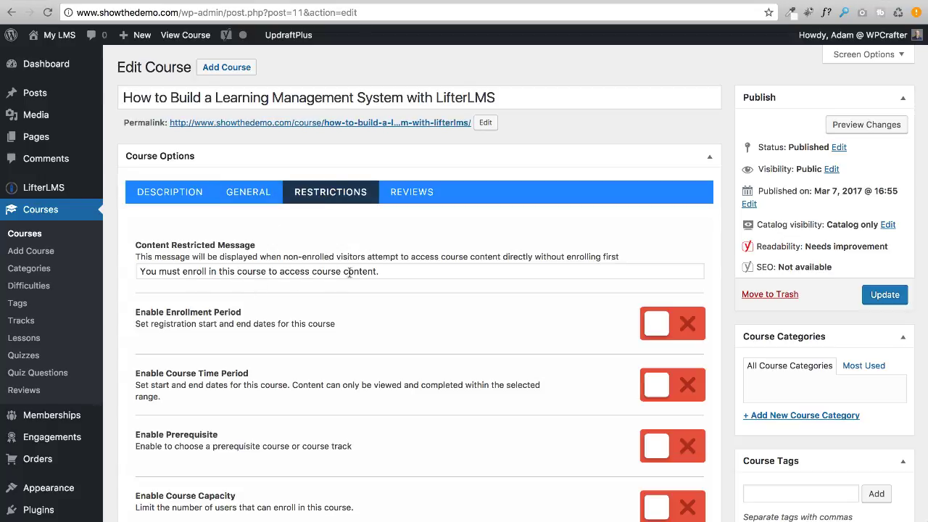
pyautogui.click(370, 1)
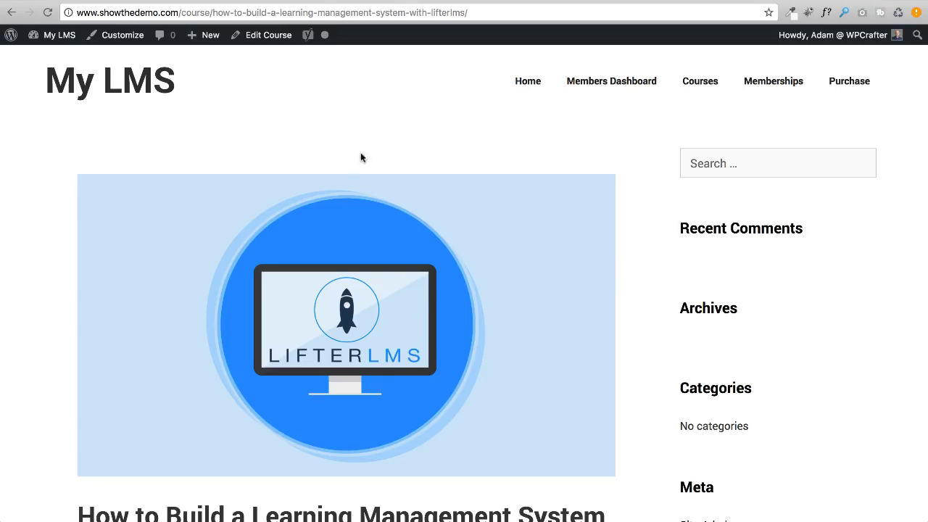
pyautogui.scroll(-10, 356, 213)
pyautogui.scroll(-1, 343, 247)
pyautogui.moveTo(437, 252)
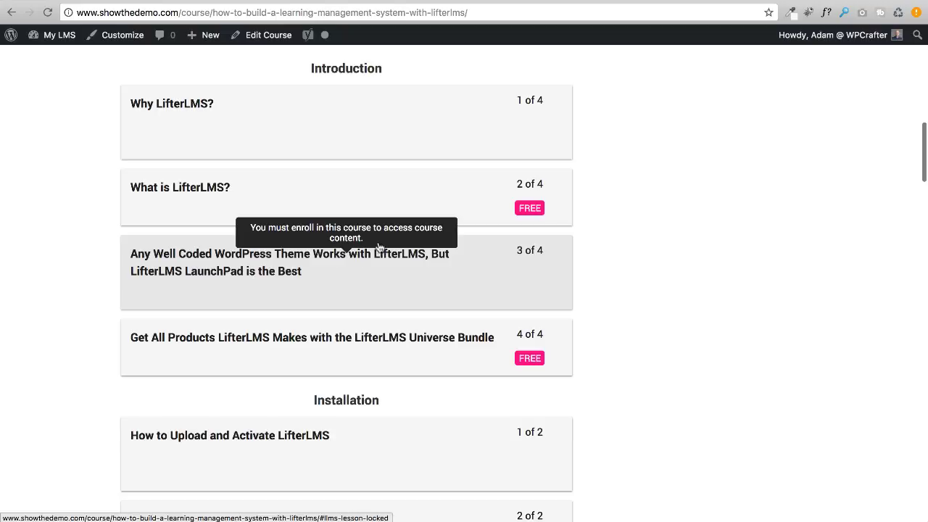
# Return to the course editor and examine the Content Restricted Message text in the Restrictions options.
pyautogui.click(268, 35)
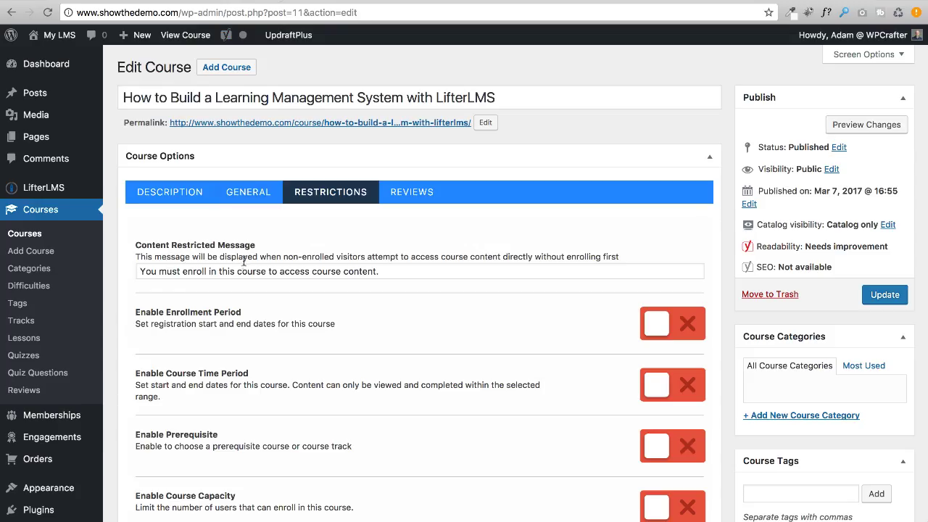
pyautogui.tripleClick(396, 272)
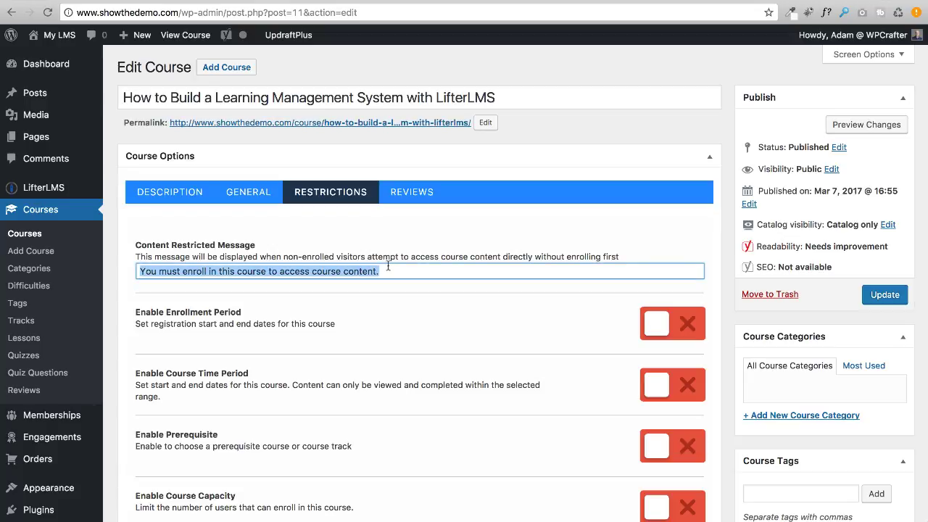
pyautogui.click(388, 269)
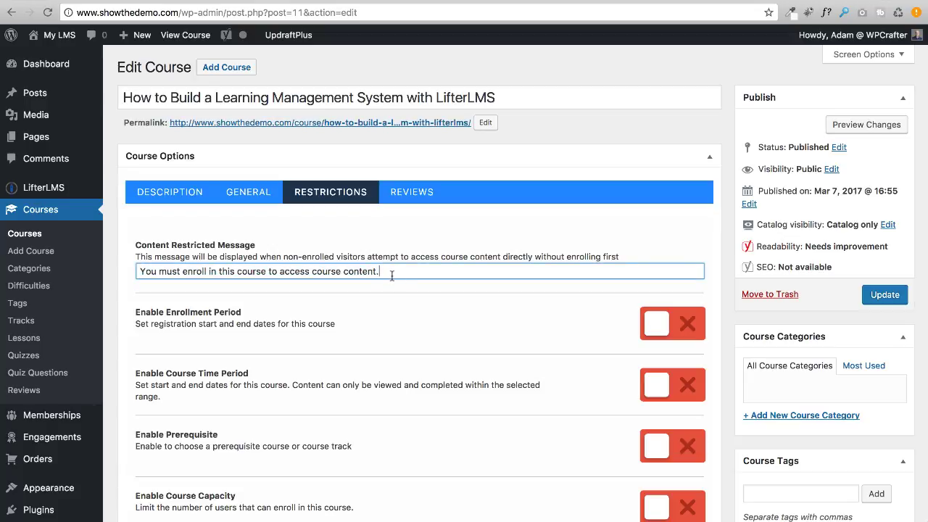
# Switch on Enable Enrollment Period to inspect its date and message fields, and switch it off again.
pyautogui.scroll(-3, 391, 275)
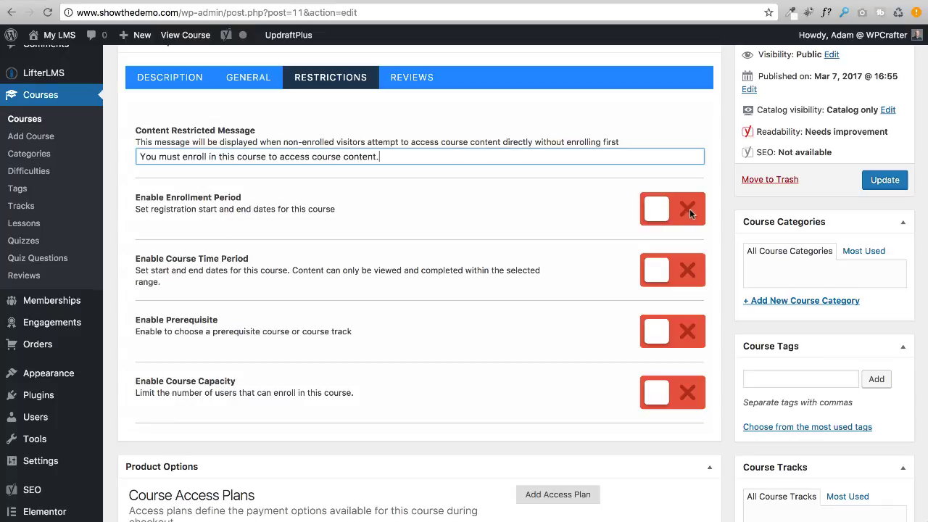
pyautogui.click(652, 210)
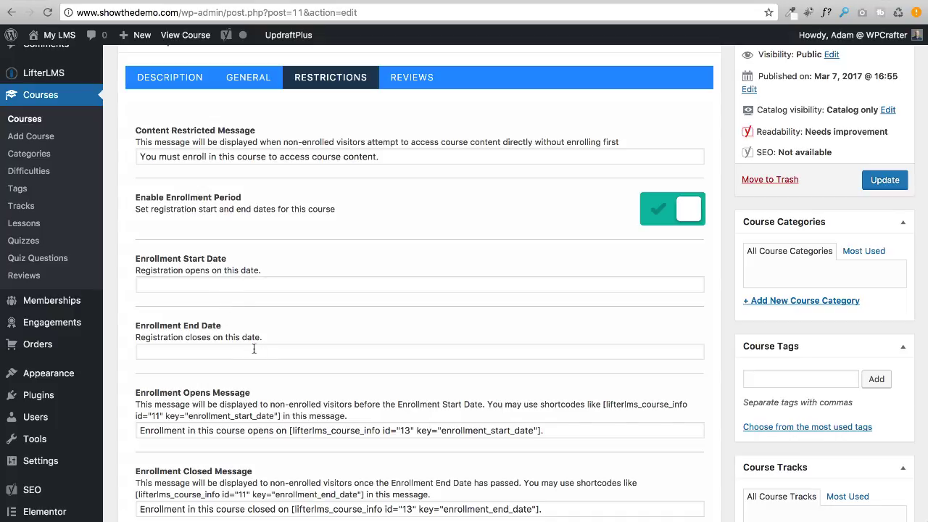
pyautogui.click(655, 205)
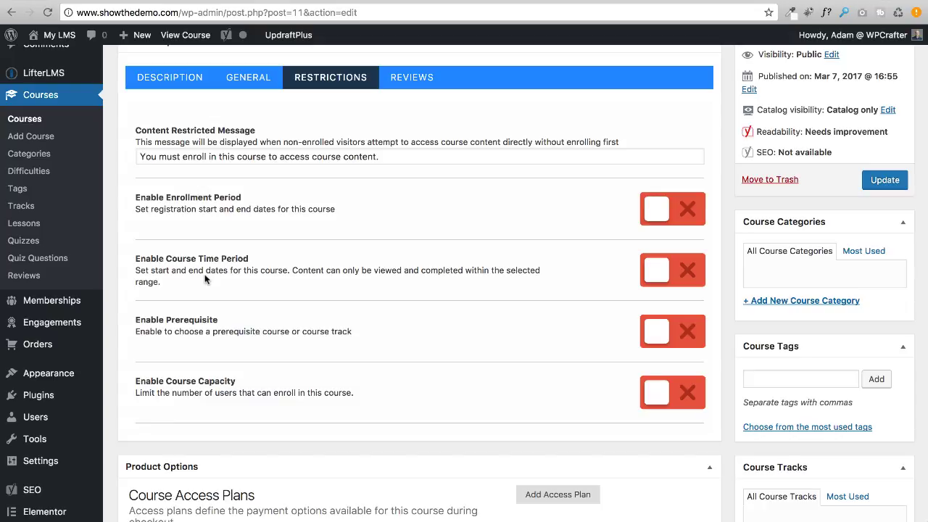
# Review the course time period, prerequisite and course capacity restrictions.
pyautogui.scroll(-3, 205, 279)
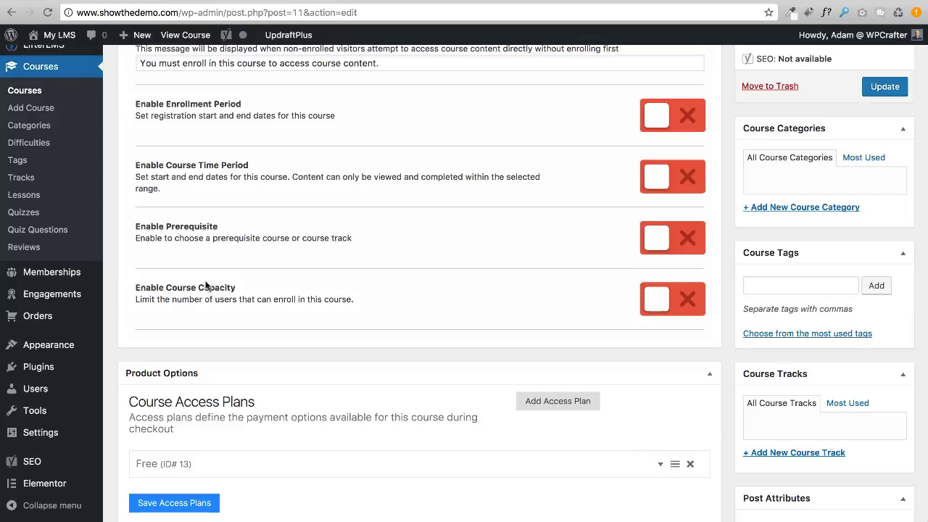
pyautogui.scroll(1, 331, 310)
pyautogui.scroll(2, 332, 307)
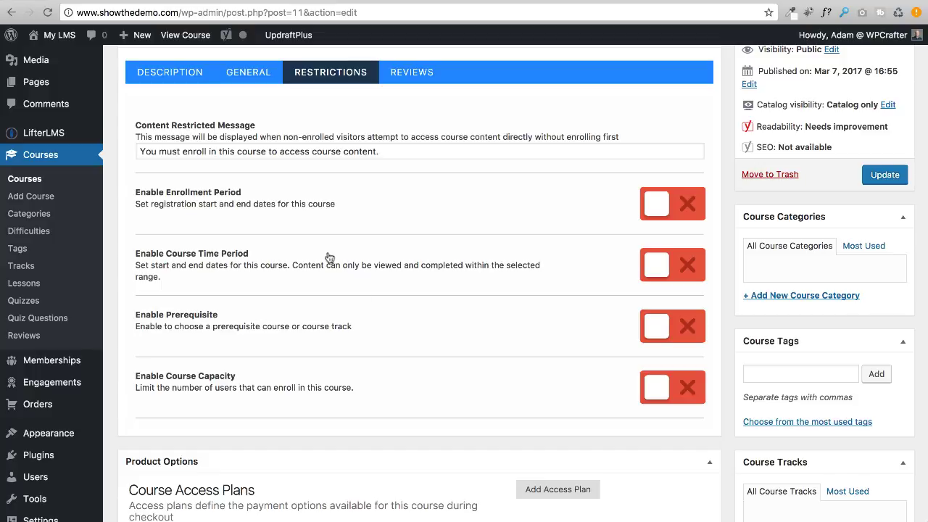
pyautogui.scroll(2, 321, 257)
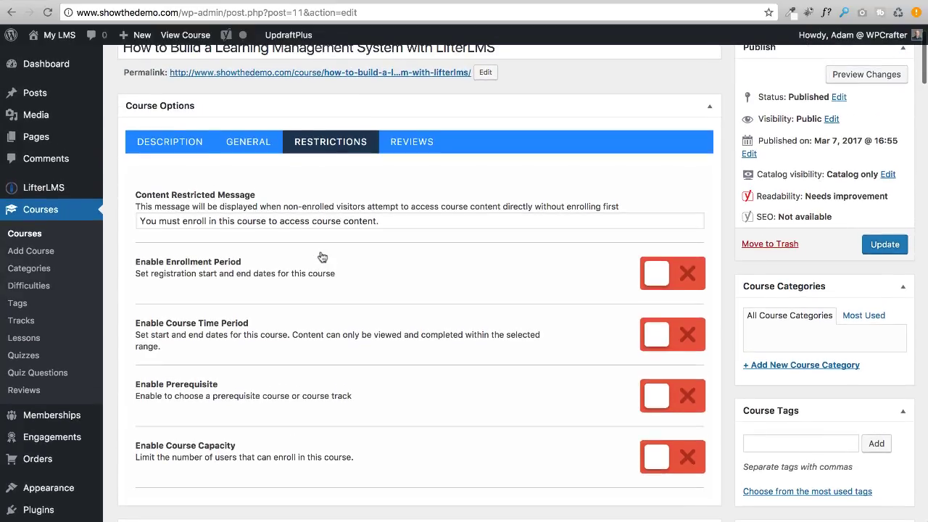
# In the Reviews course options, enable reviews and turn on their display on the course page.
pyautogui.click(411, 143)
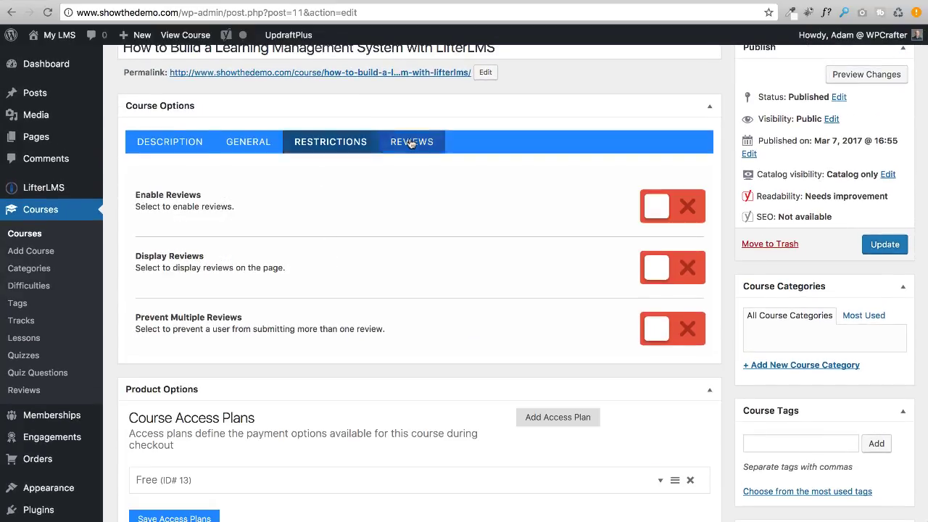
pyautogui.click(676, 209)
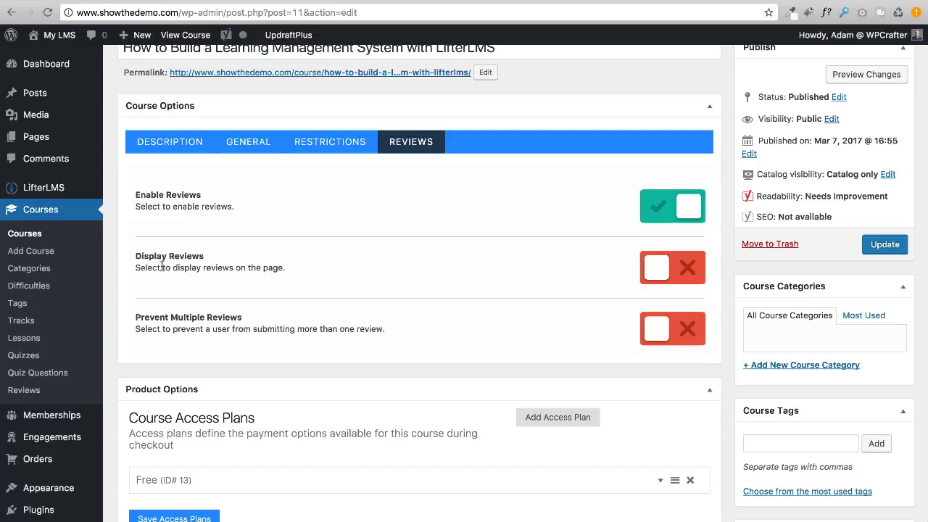
pyautogui.click(658, 273)
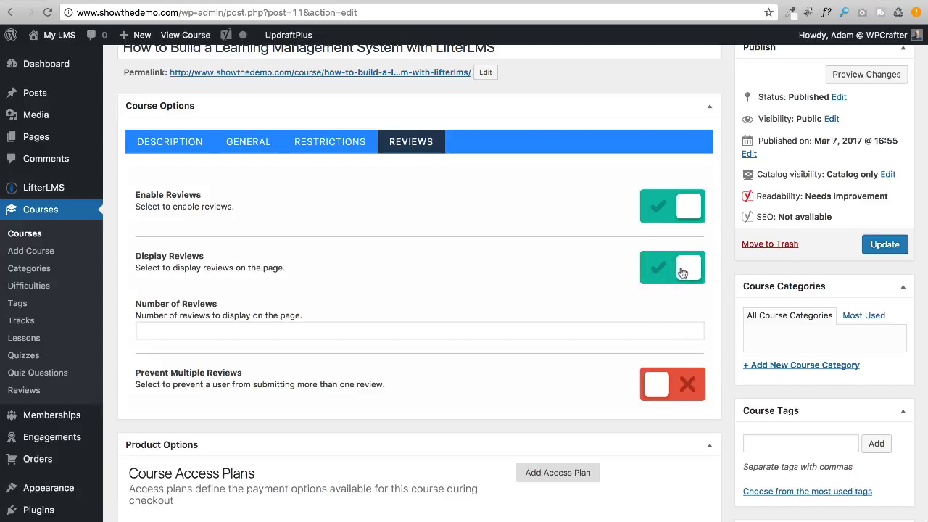
# Prevent multiple reviews per user and set the number of reviews displayed on the page to 10.
pyautogui.click(164, 327)
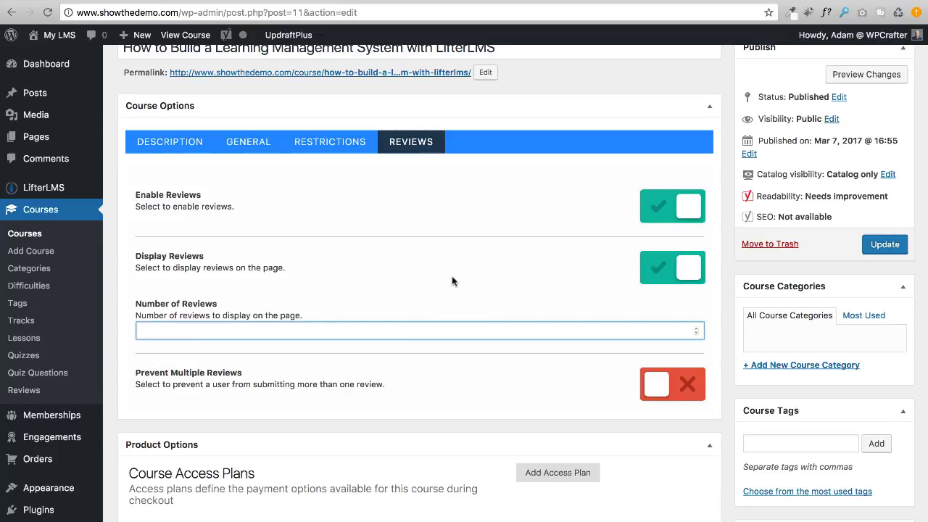
pyautogui.scroll(-2, 452, 282)
pyautogui.write('0')
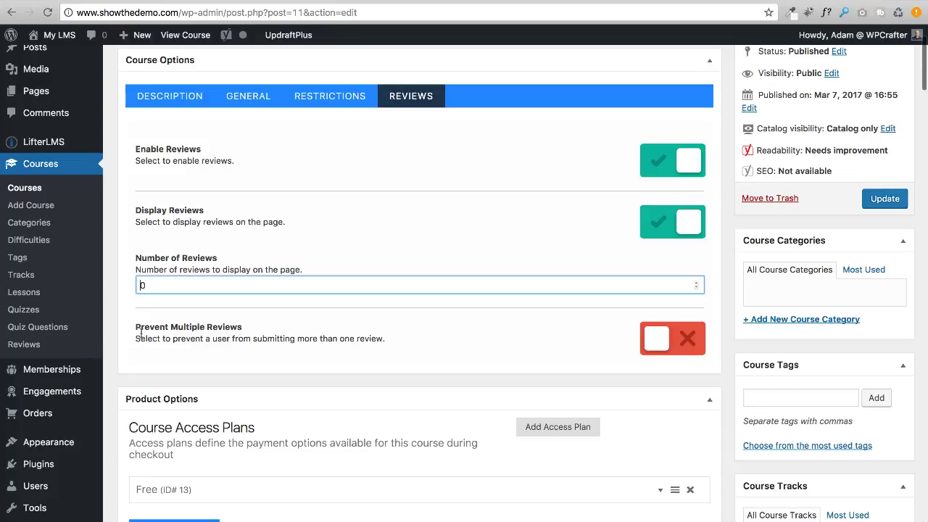
pyautogui.click(666, 343)
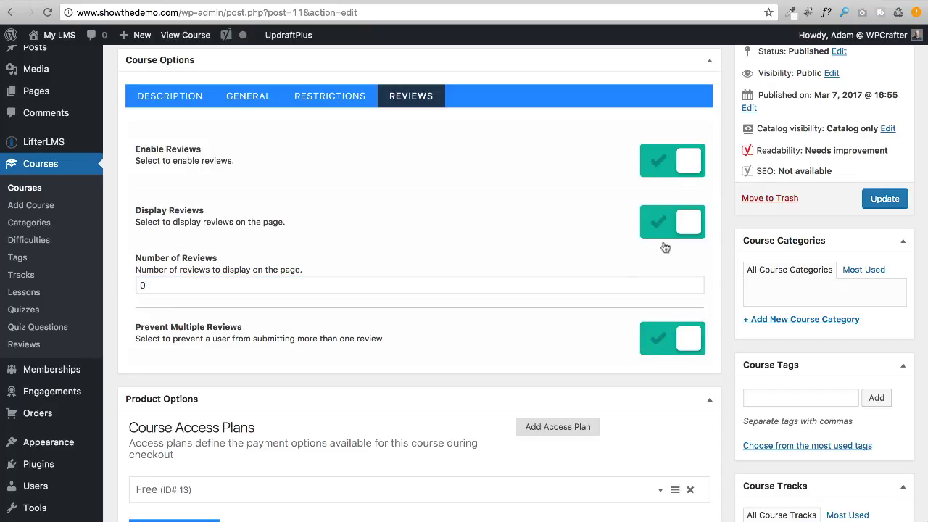
pyautogui.moveTo(164, 284); pyautogui.dragTo(123, 283)
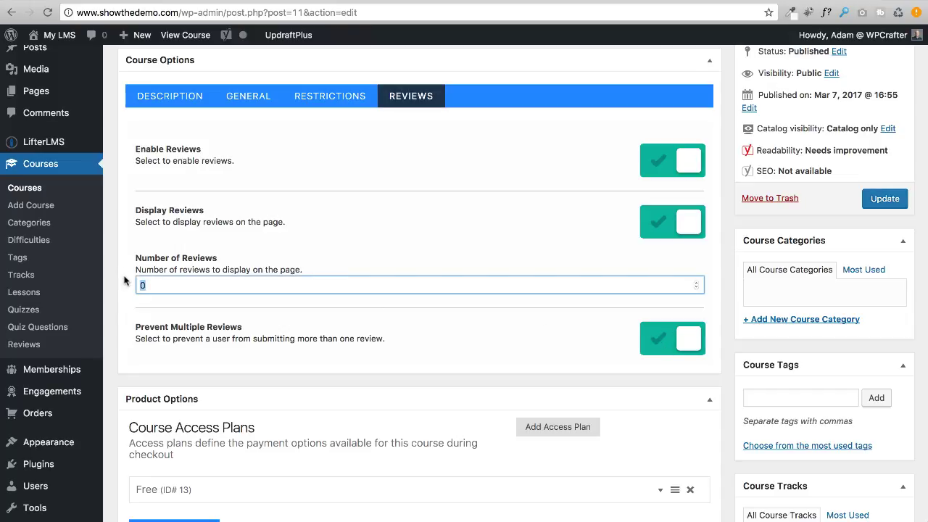
pyautogui.write('10')
pyautogui.click(398, 238)
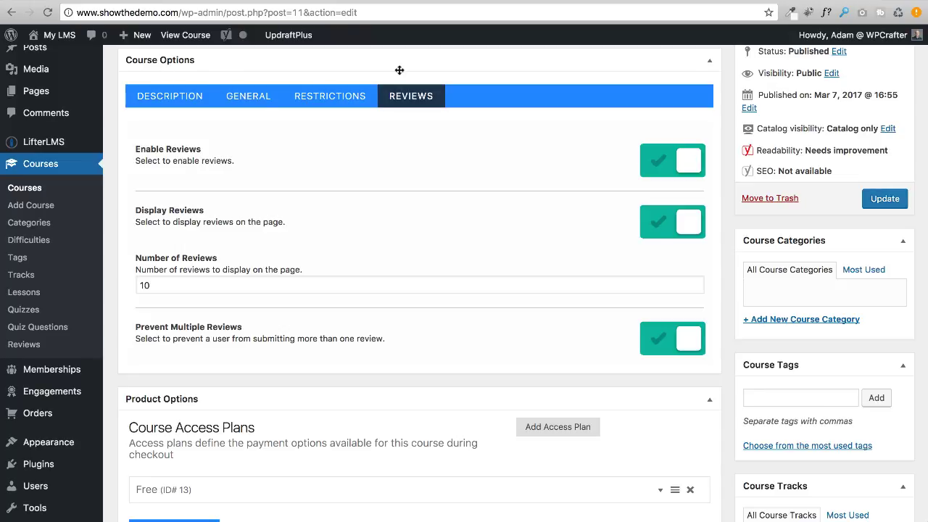
# Show the Description course options again and expand the Free access plan's settings under Product Options.
pyautogui.click(174, 98)
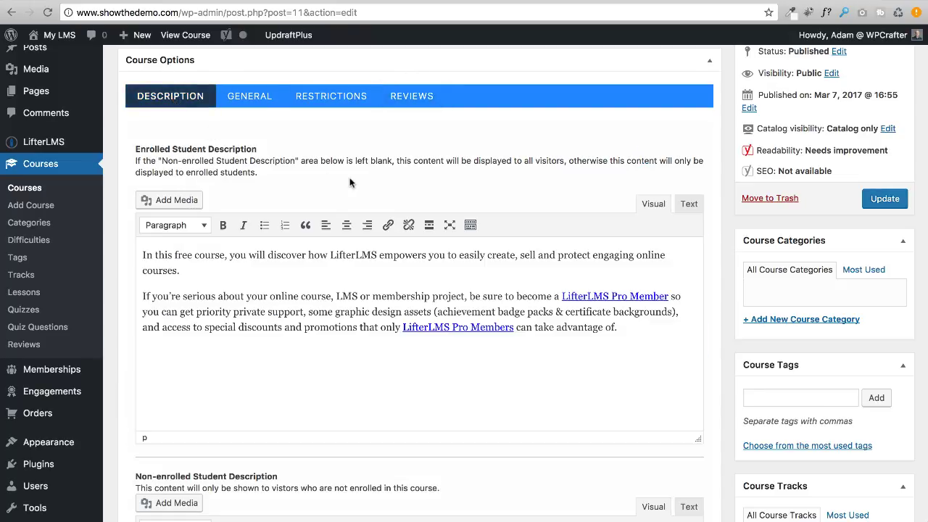
pyautogui.scroll(-10, 374, 169)
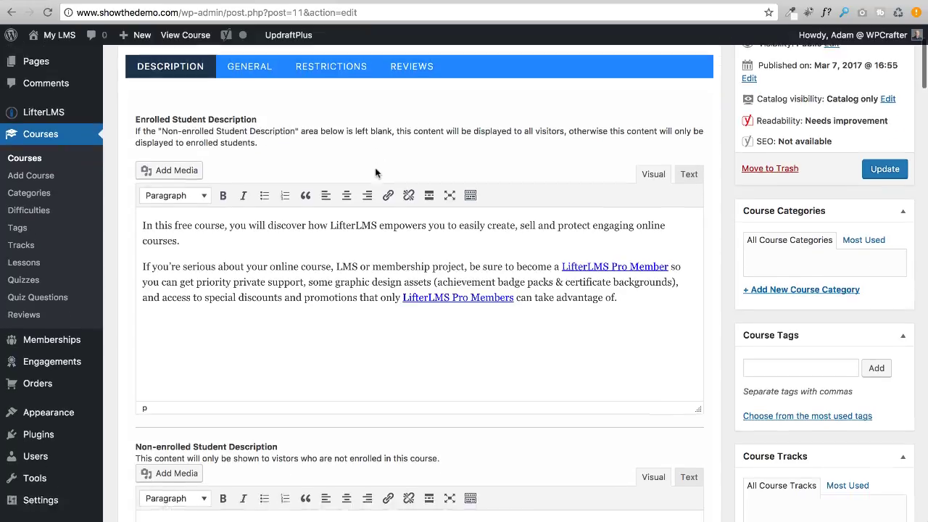
pyautogui.scroll(-5, 375, 173)
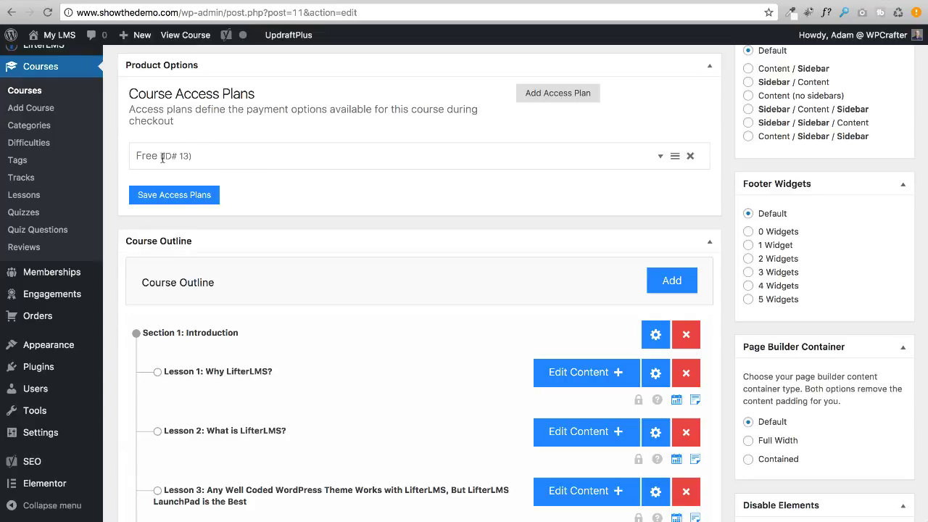
pyautogui.click(659, 158)
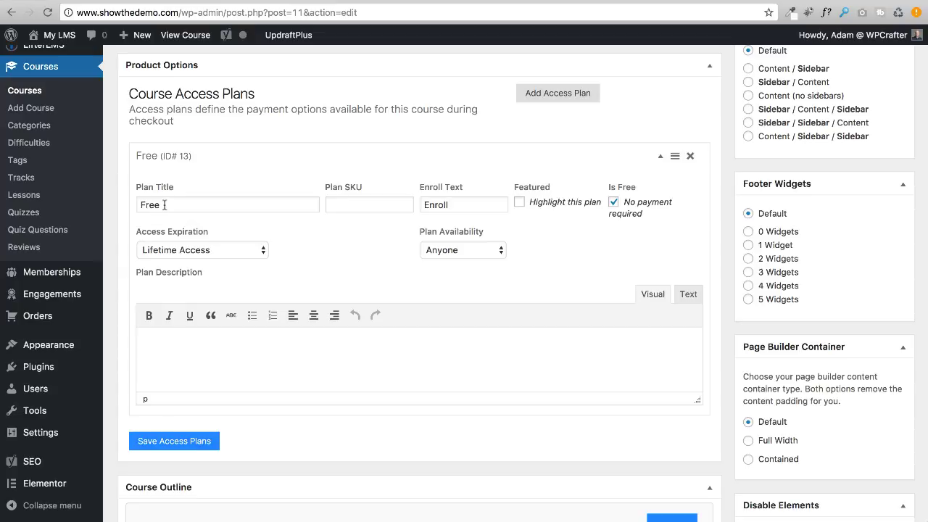
# View how the Free access plan's title and enroll text appear on the live course page.
pyautogui.click(342, 204)
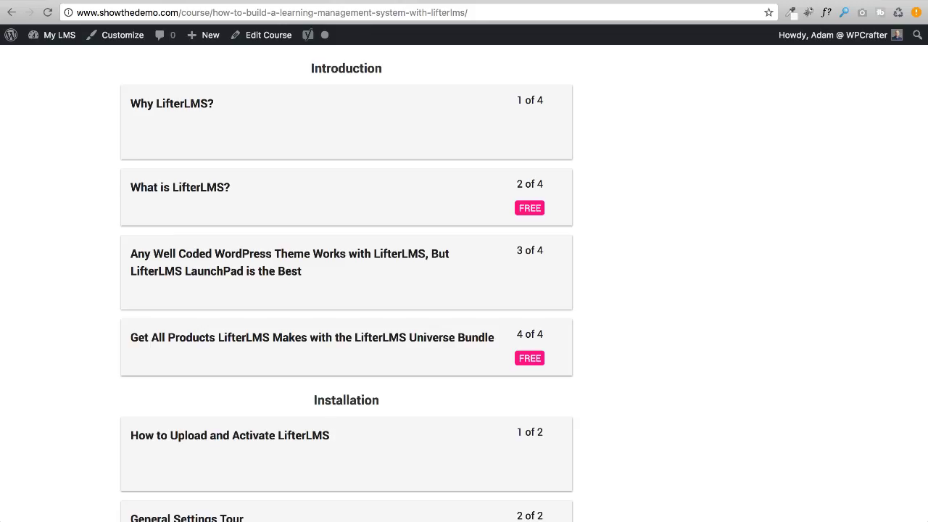
pyautogui.scroll(6, 352, 172)
pyautogui.scroll(-3, 354, 173)
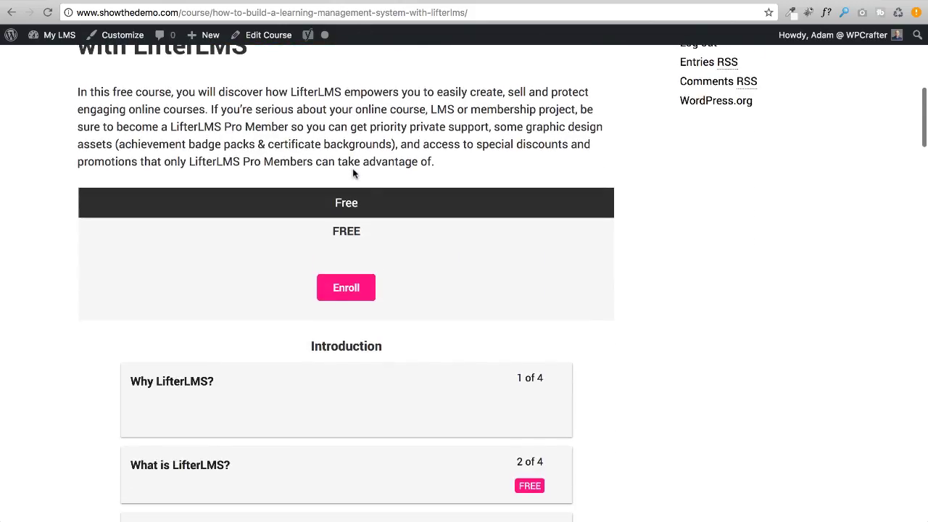
# Compare the plan title, price and enroll button on the live course page with the Free plan's Plan Title and Enroll Text fields.
pyautogui.moveTo(371, 202); pyautogui.dragTo(321, 212)
pyautogui.moveTo(370, 231); pyautogui.dragTo(284, 231)
pyautogui.click(402, 292)
pyautogui.moveTo(374, 295); pyautogui.dragTo(318, 295)
pyautogui.click(277, 277)
pyautogui.click(280, 0)
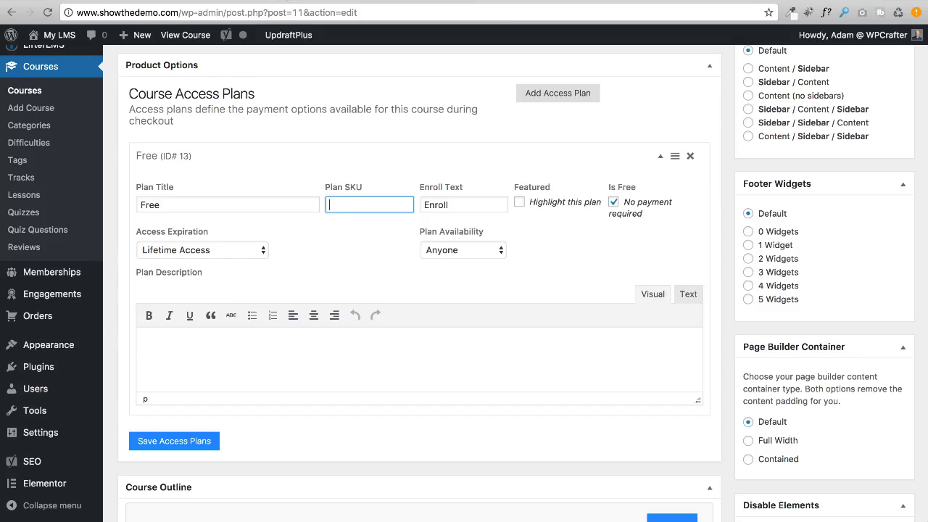
pyautogui.moveTo(158, 205); pyautogui.dragTo(133, 203)
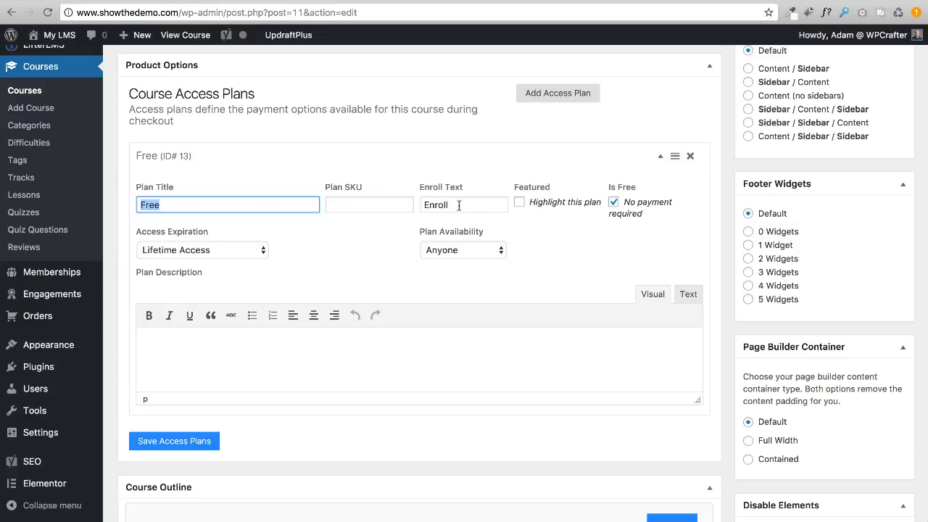
pyautogui.moveTo(459, 205); pyautogui.dragTo(392, 204)
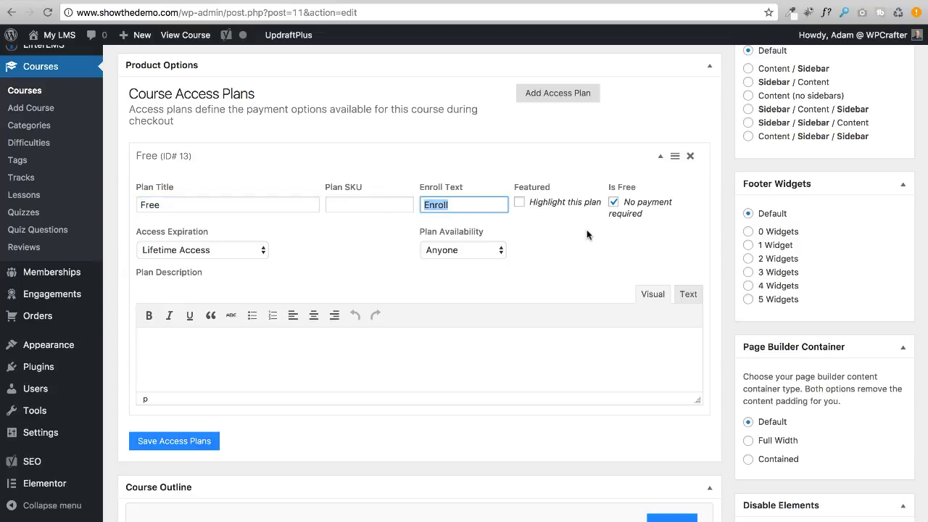
pyautogui.click(559, 227)
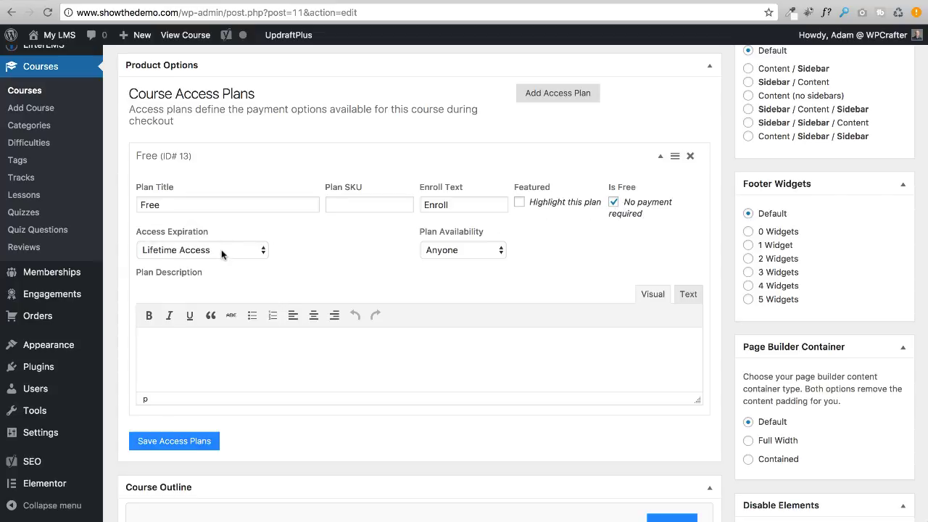
# Review the Access Expiration choices available for the Free access plan.
pyautogui.click(256, 250)
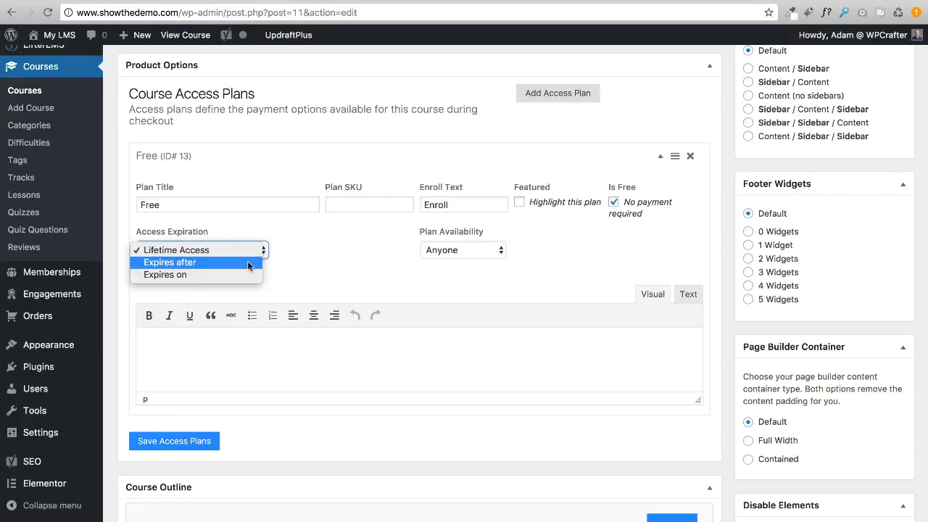
pyautogui.click(317, 261)
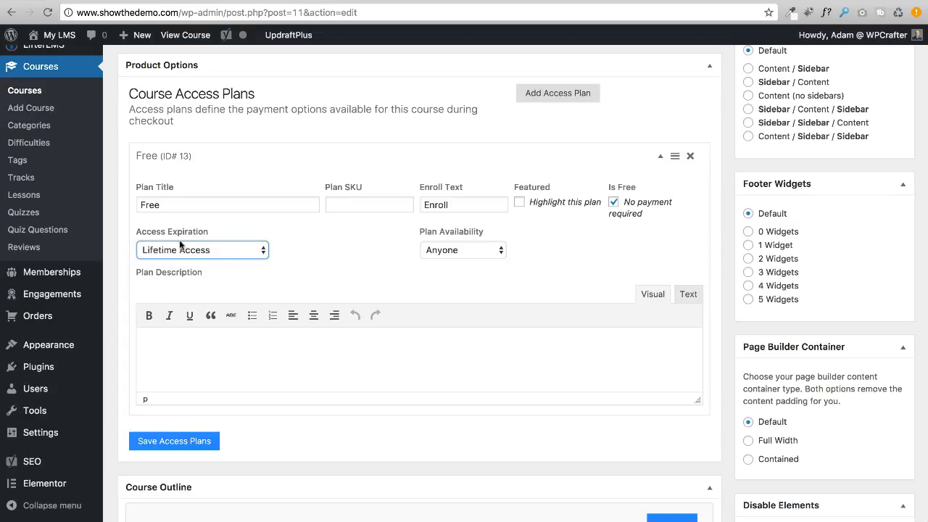
pyautogui.click(212, 252)
pyautogui.click(214, 251)
pyautogui.click(317, 260)
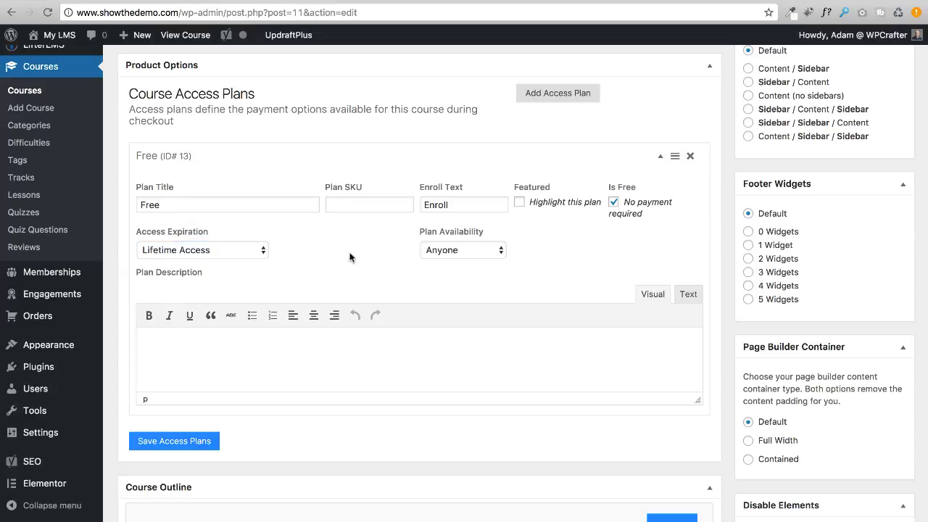
# Review the Plan Availability choices for the Free access plan, then leave the selection as it is.
pyautogui.click(489, 249)
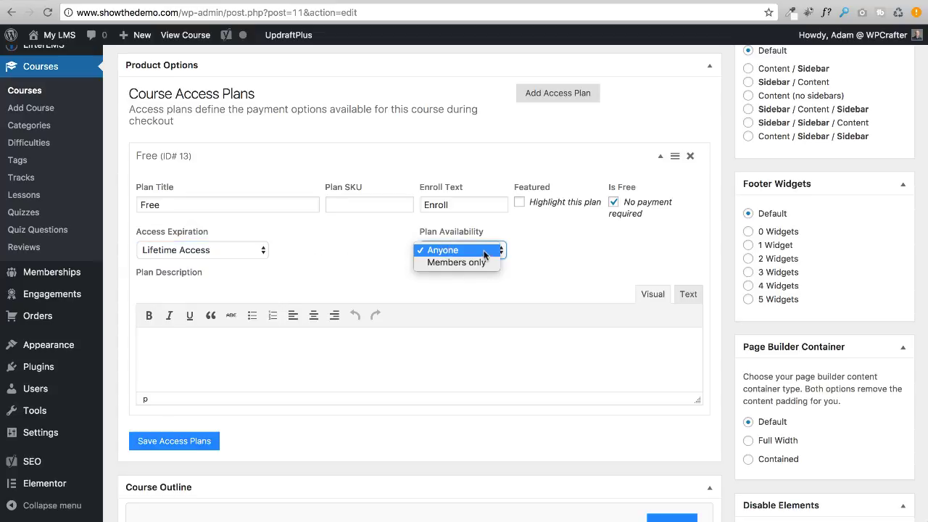
pyautogui.click(427, 230)
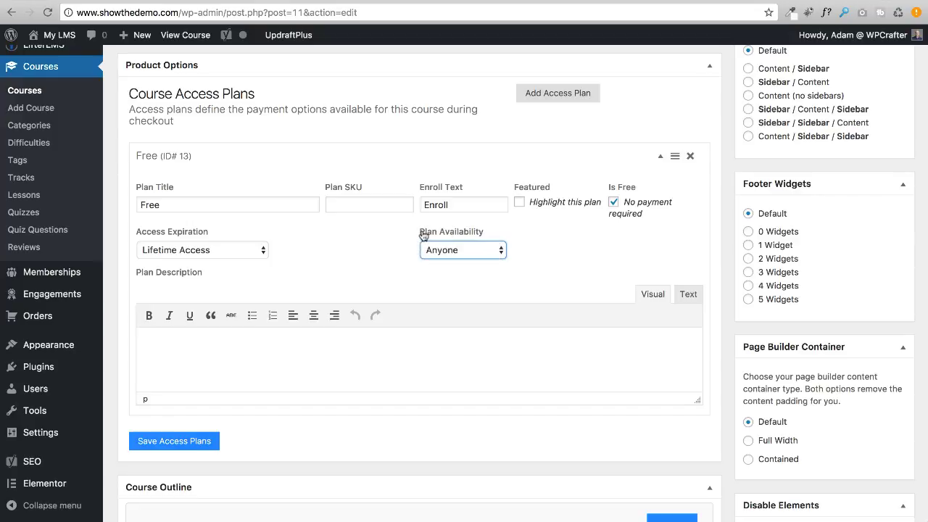
pyautogui.click(459, 253)
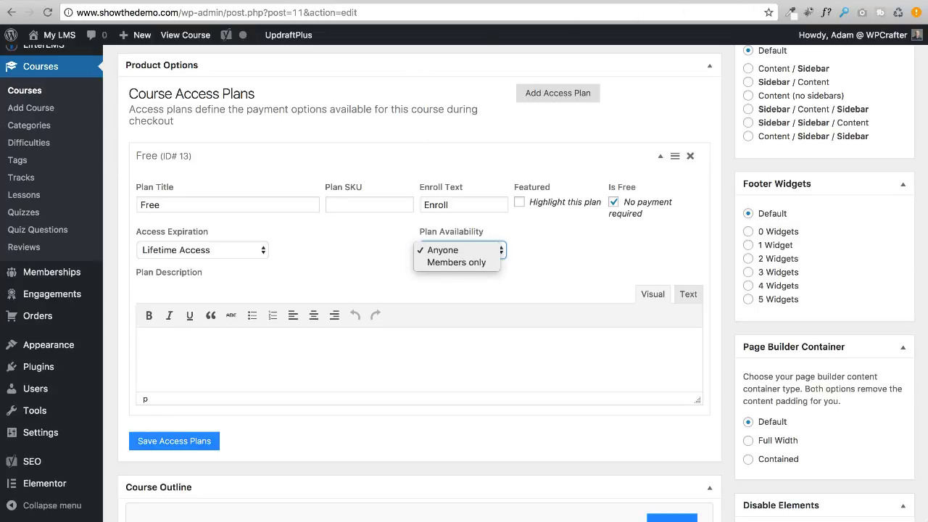
pyautogui.press('Escape')
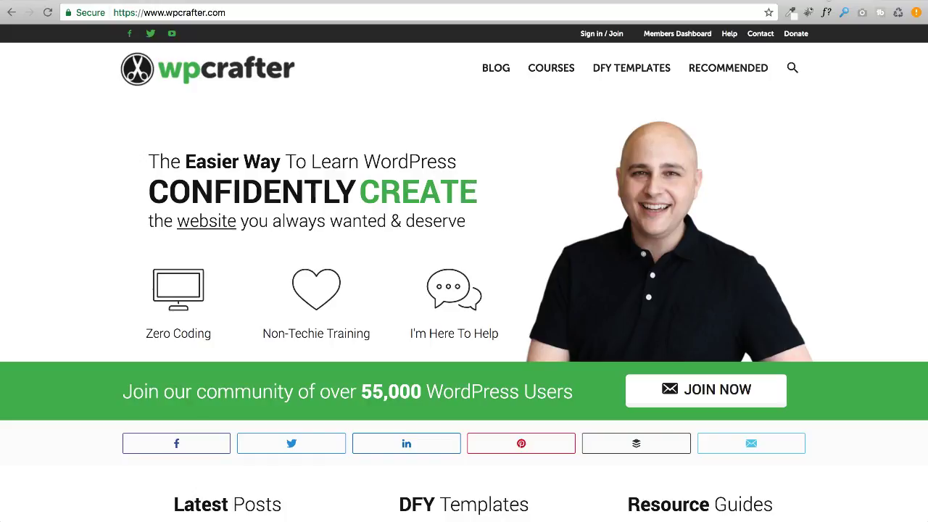
# On the WPCrafter website, browse the course library and open the WordPress Maintenance Essentials course.
pyautogui.click(550, 68)
pyautogui.scroll(-8, 464, 224)
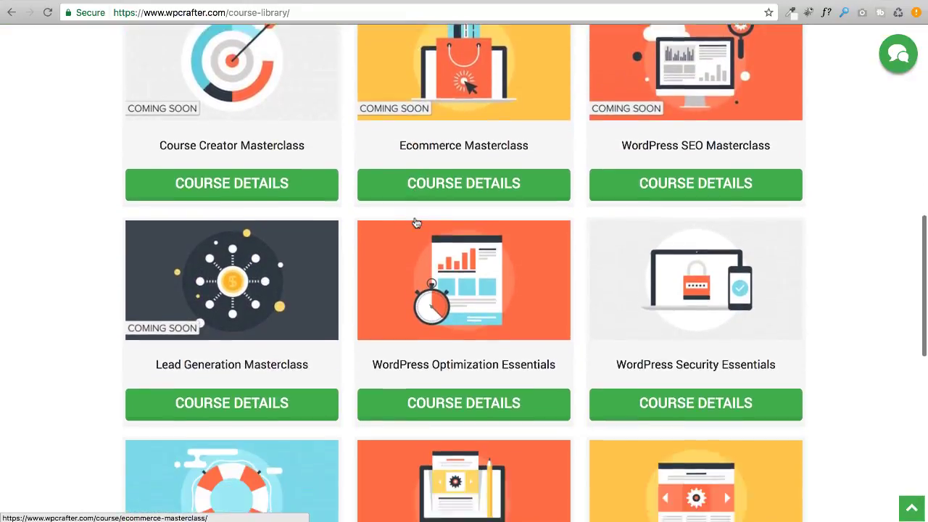
pyautogui.scroll(-2, 417, 222)
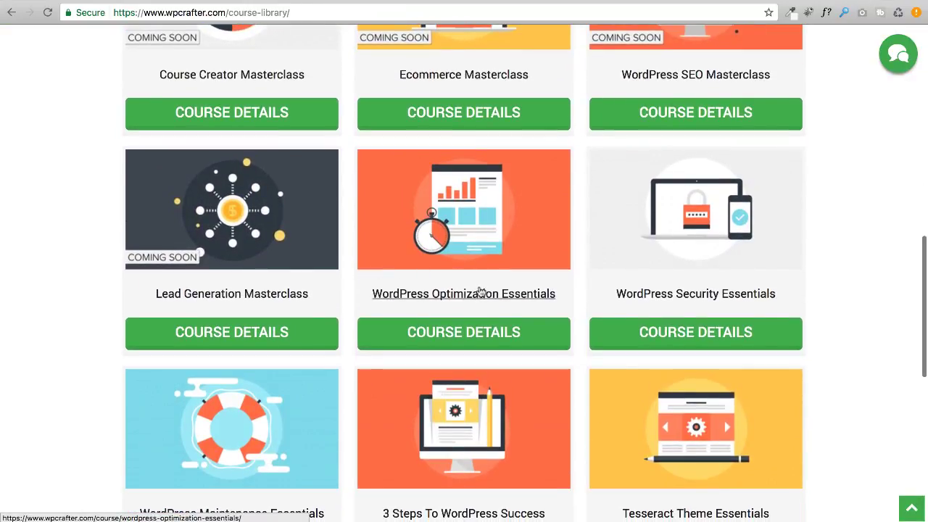
pyautogui.scroll(-6, 478, 283)
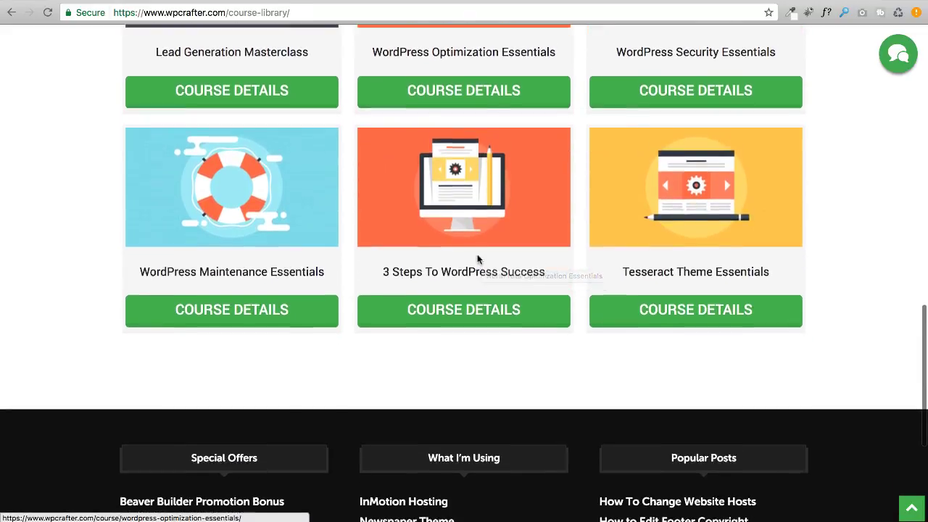
pyautogui.scroll(1, 477, 259)
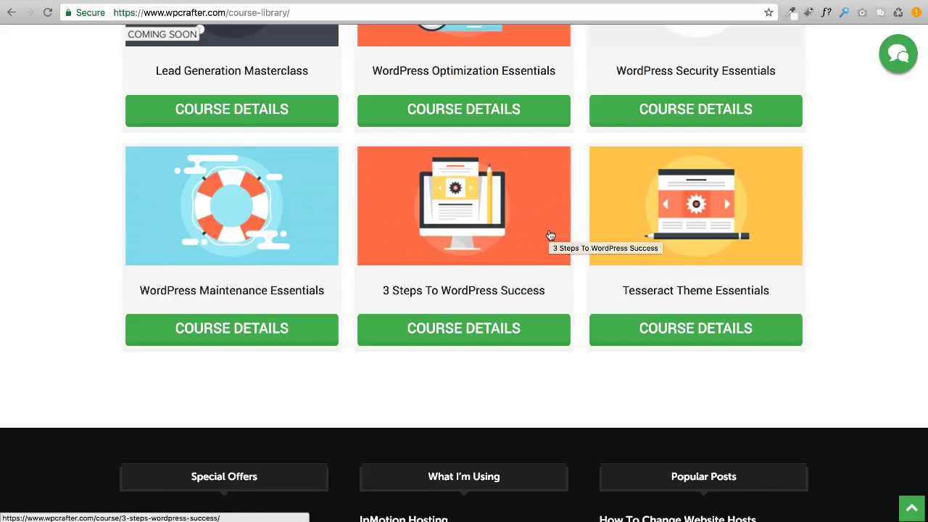
pyautogui.scroll(1, 455, 233)
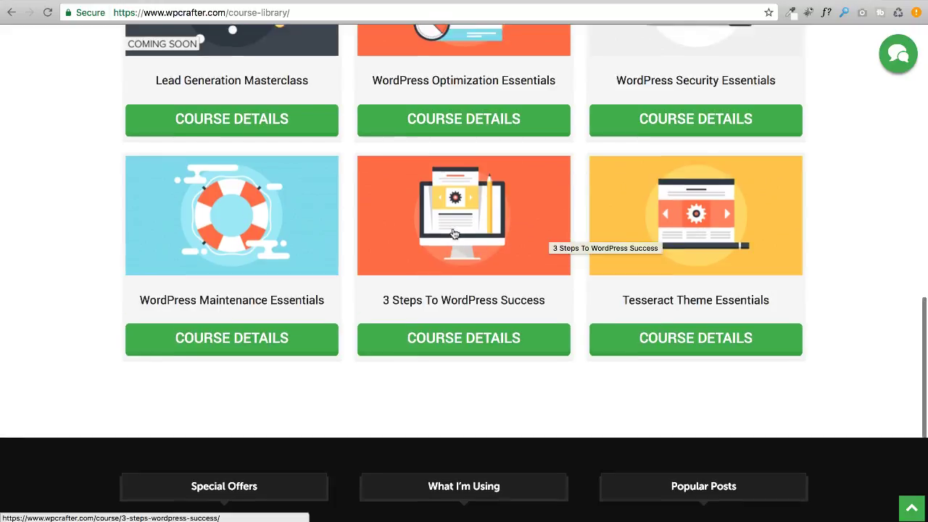
pyautogui.scroll(2, 455, 234)
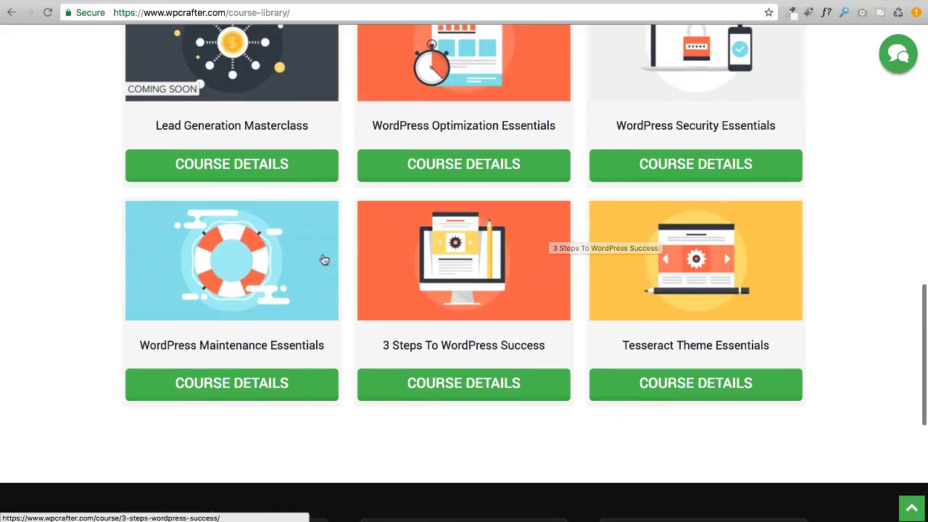
pyautogui.click(214, 279)
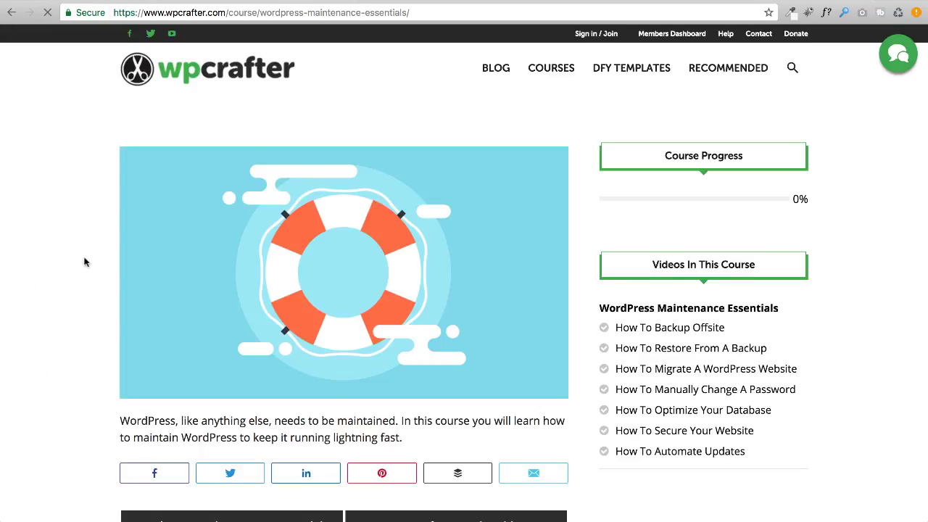
# Examine the titles and prices of the WordPress Maintenance Essentials and WPCrafter Membership access plans on the course page.
pyautogui.scroll(-5, 198, 283)
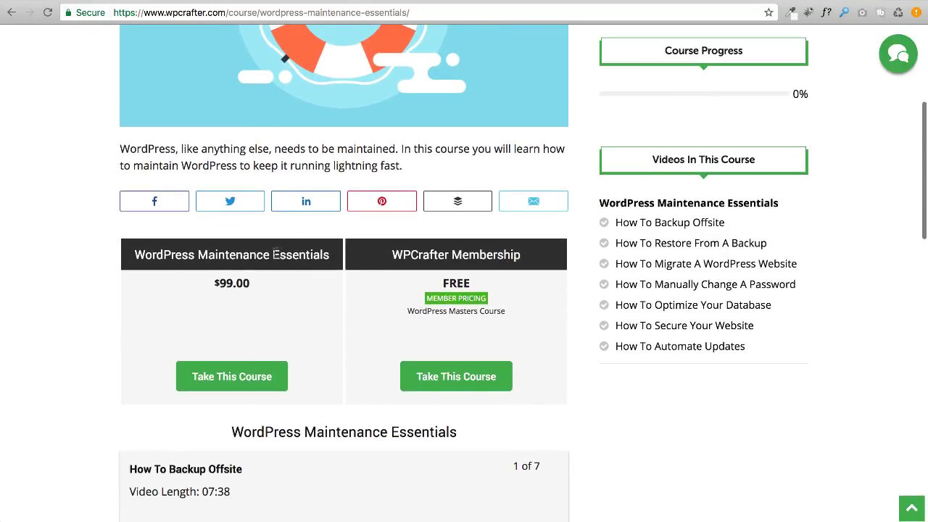
pyautogui.moveTo(136, 258); pyautogui.dragTo(332, 255)
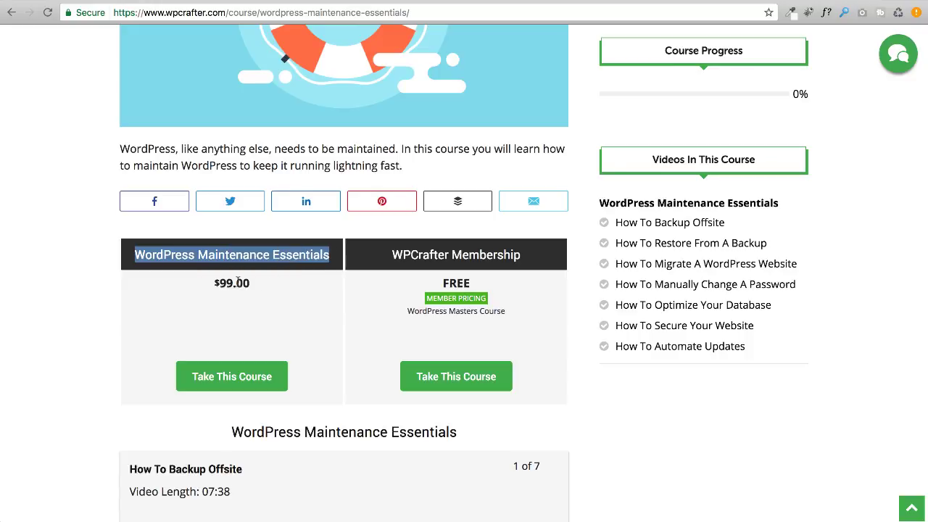
pyautogui.click(233, 258)
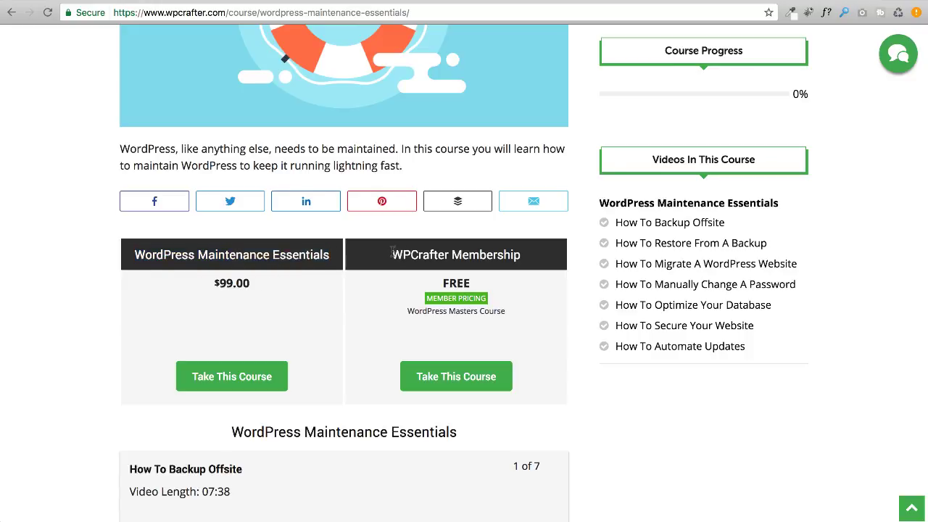
pyautogui.moveTo(392, 252); pyautogui.dragTo(534, 252)
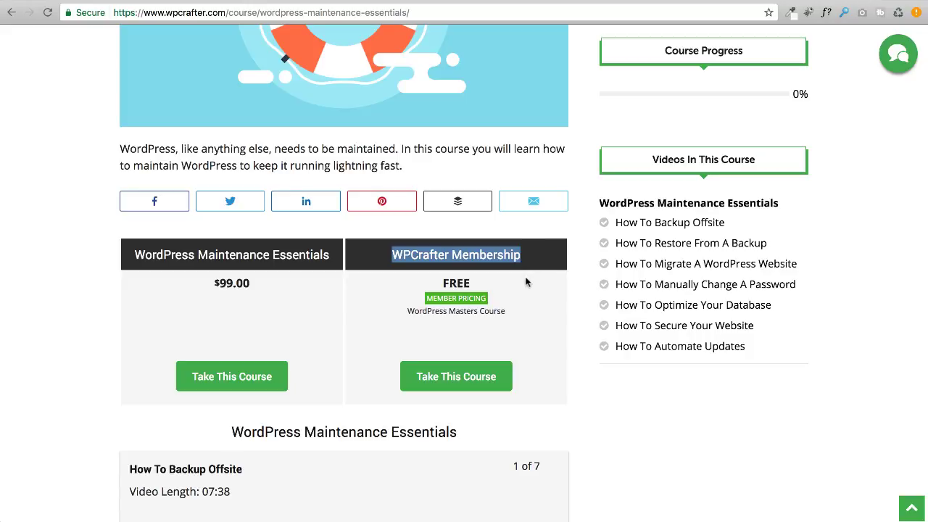
pyautogui.click(527, 282)
pyautogui.moveTo(464, 283); pyautogui.dragTo(440, 283)
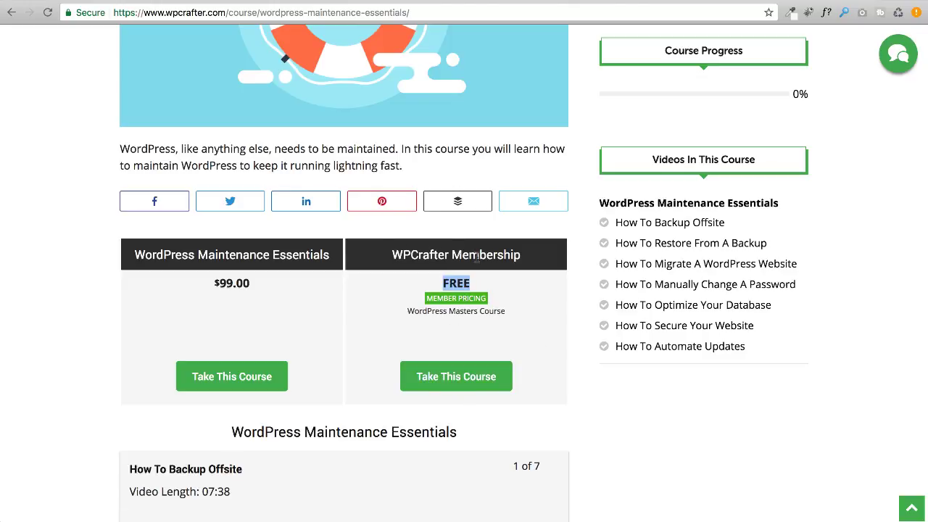
pyautogui.click(427, 262)
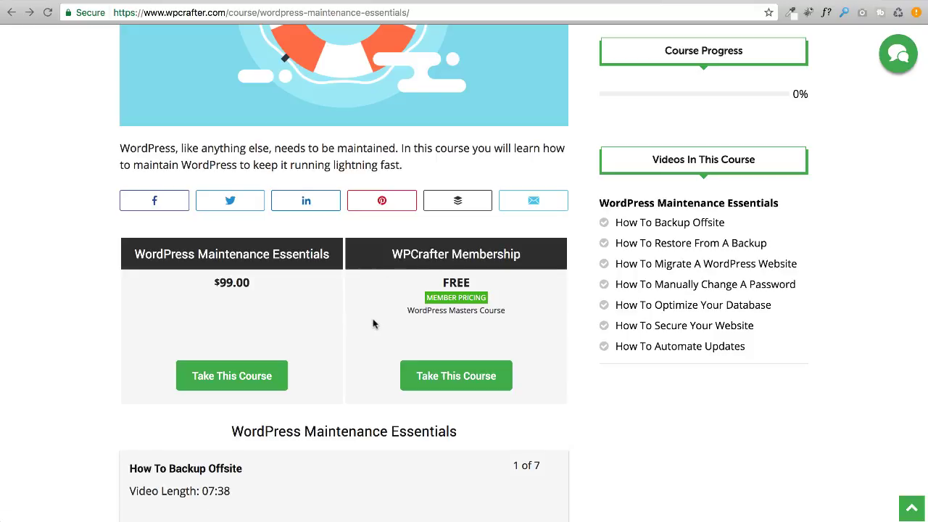
pyautogui.scroll(-1, 375, 307)
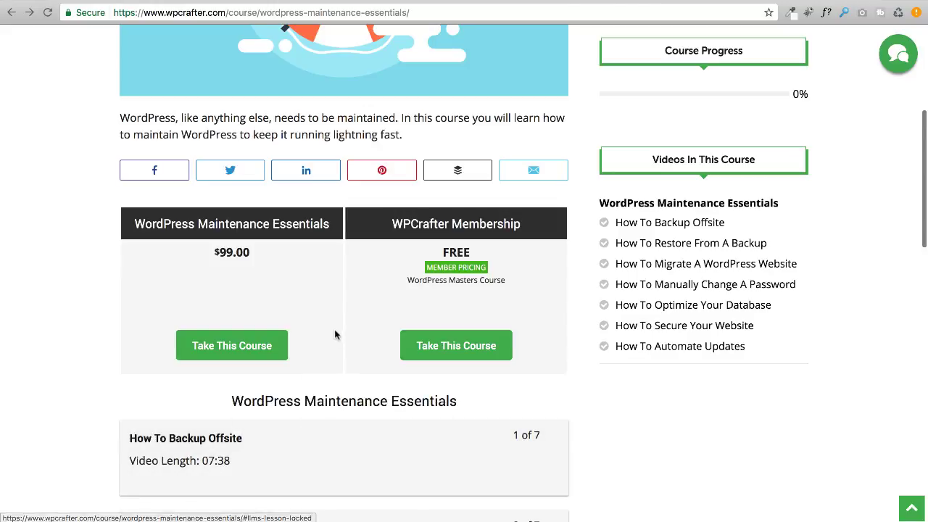
pyautogui.scroll(8, 337, 304)
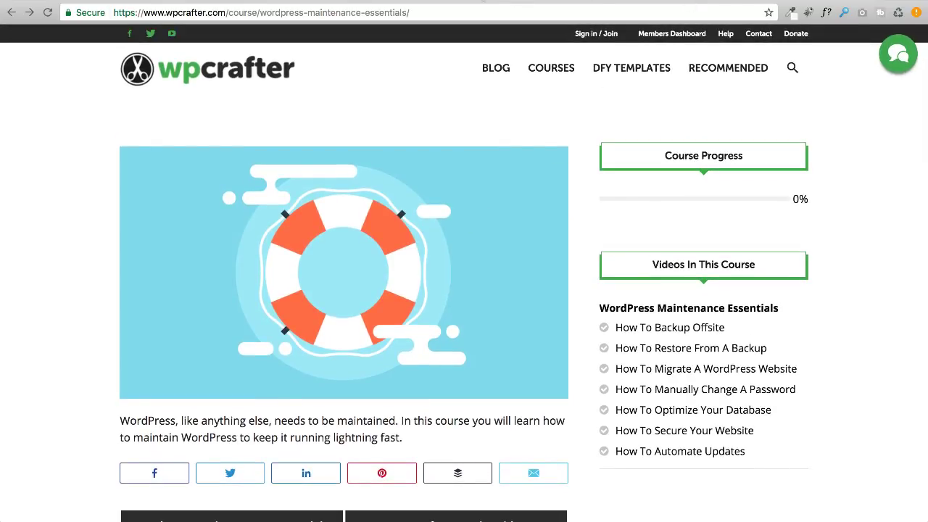
# Return to the course editor and check the Free plan's Plan Availability choices again.
pyautogui.click(268, 1)
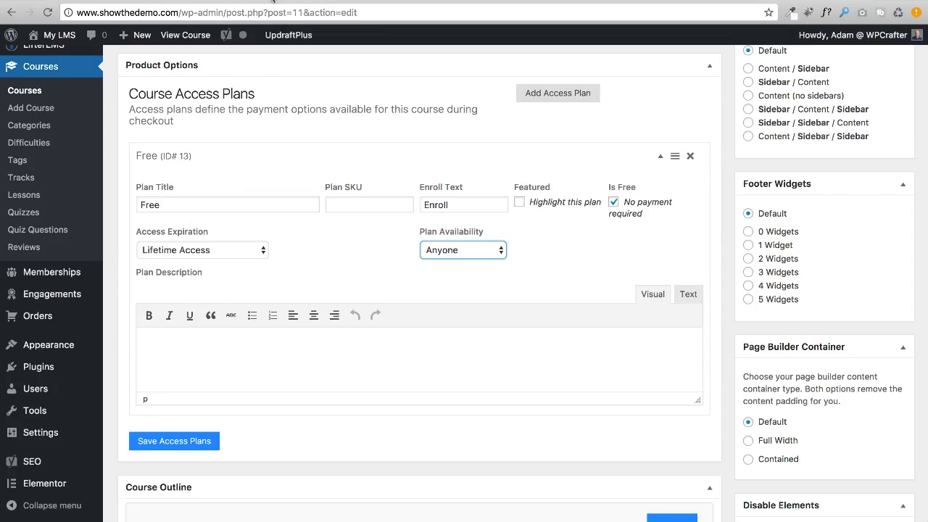
pyautogui.click(459, 255)
pyautogui.click(543, 253)
pyautogui.click(478, 255)
pyautogui.click(528, 251)
# Collapse the Free plan and add an access plan titled "Best Deal" with the enroll text "Take This Course".
pyautogui.click(656, 159)
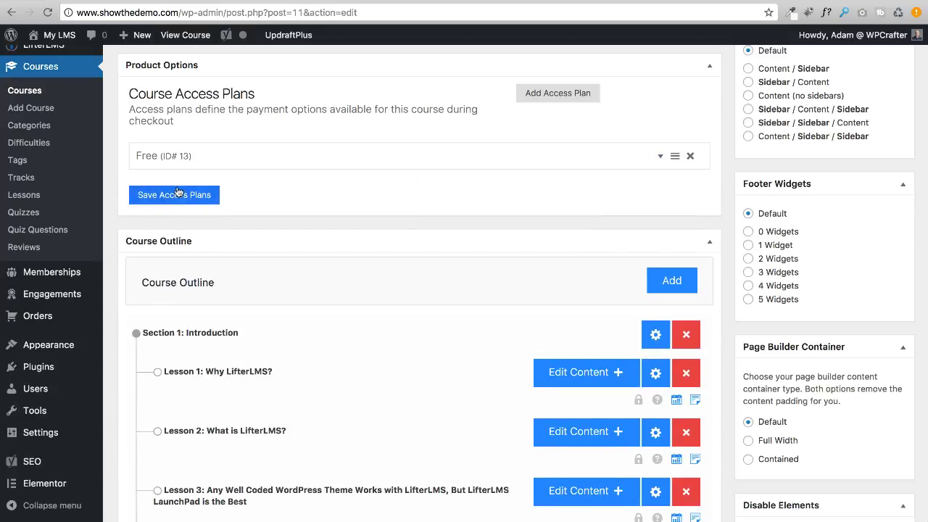
pyautogui.click(550, 96)
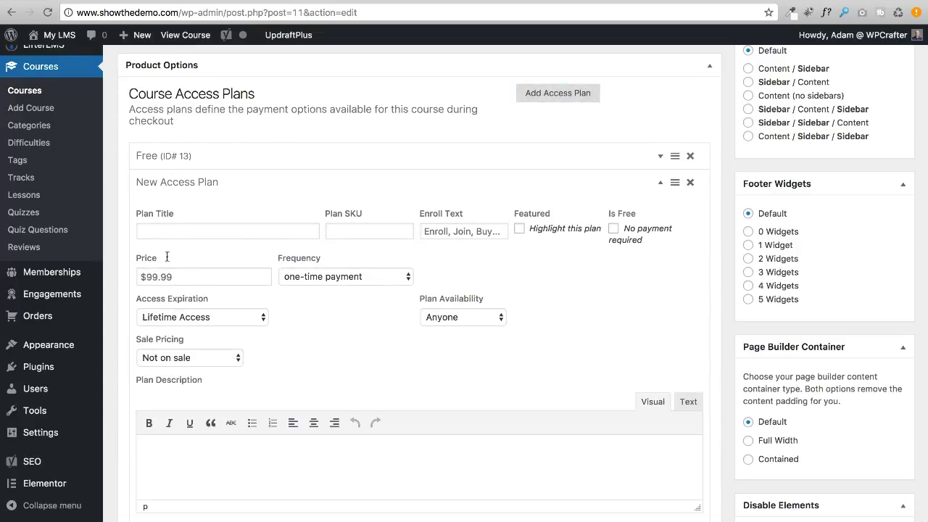
pyautogui.click(229, 229)
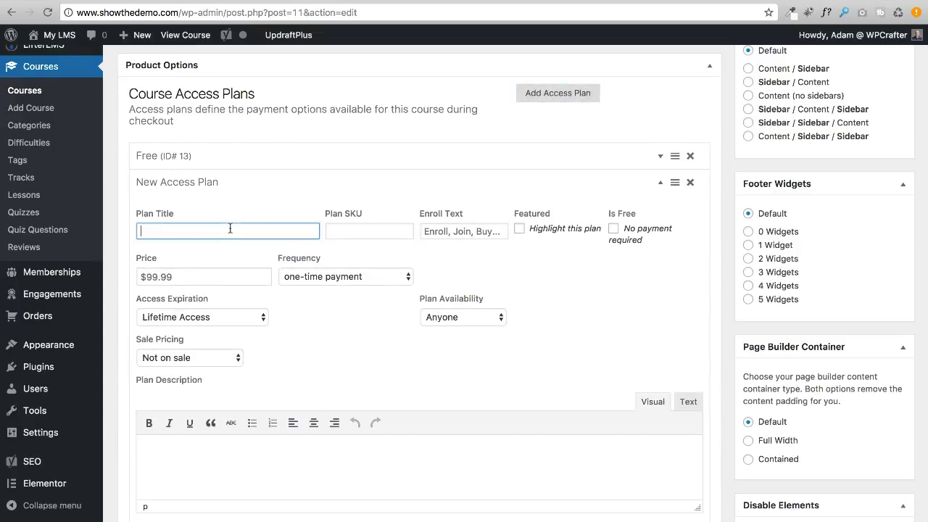
pyautogui.write('Best Deal')
pyautogui.click(442, 236)
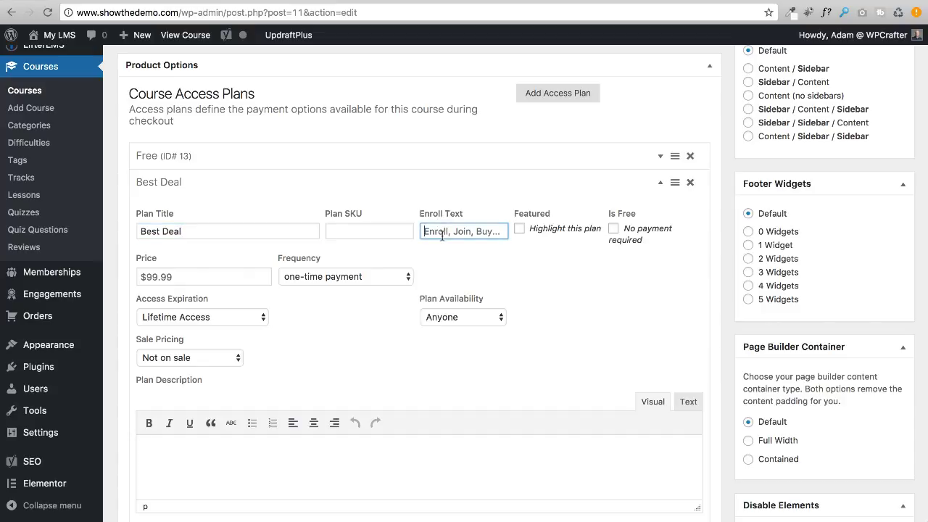
pyautogui.write('Take This Course')
# Set the Best Deal plan's price to 50.00.
pyautogui.click(168, 277)
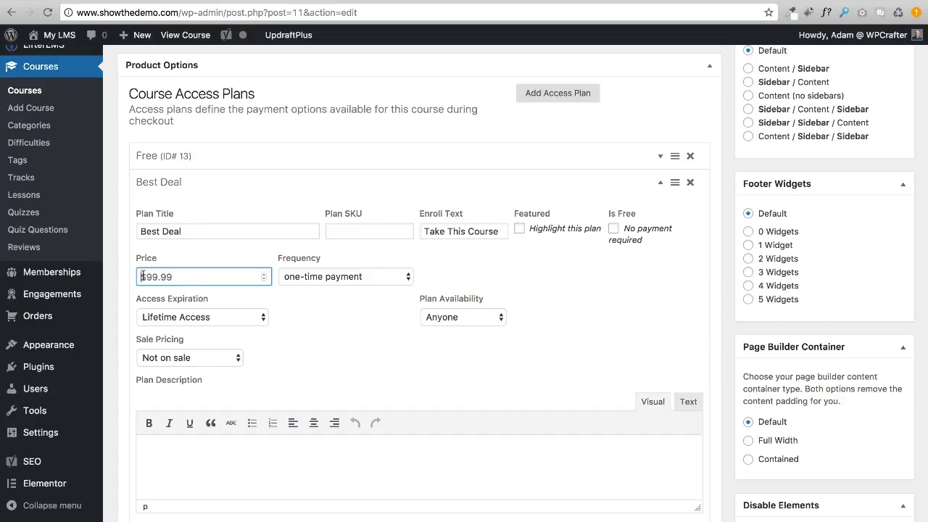
pyautogui.write('50.00')
# Try a recurring payment every month for the Best Deal plan and check the Plan Length choices.
pyautogui.click(368, 280)
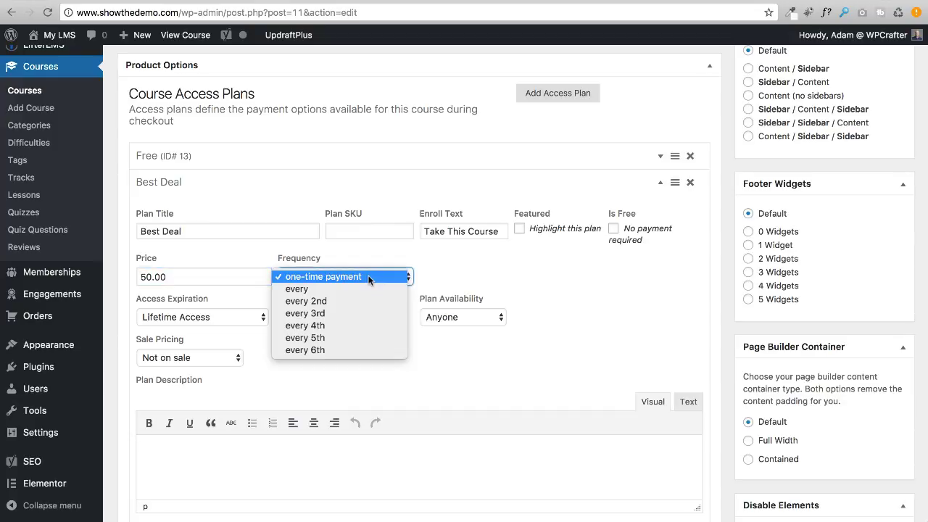
pyautogui.click(325, 288)
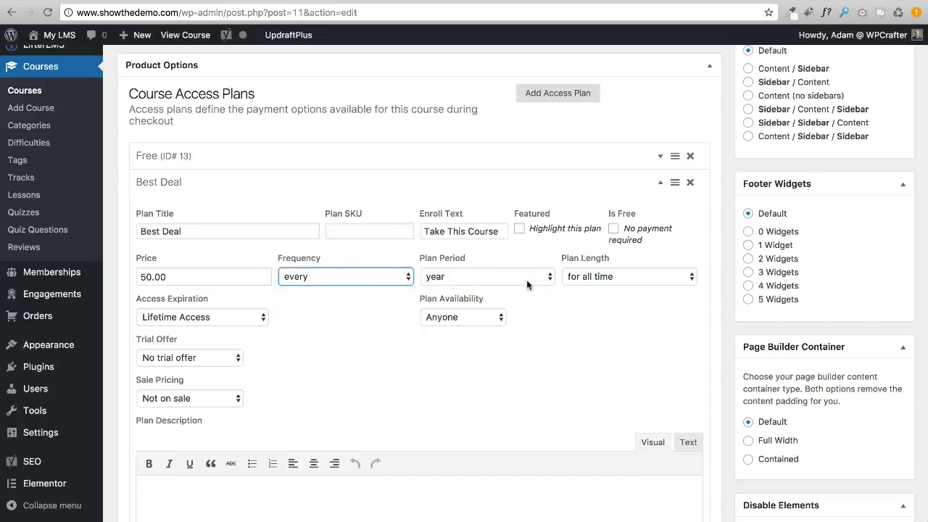
pyautogui.click(450, 281)
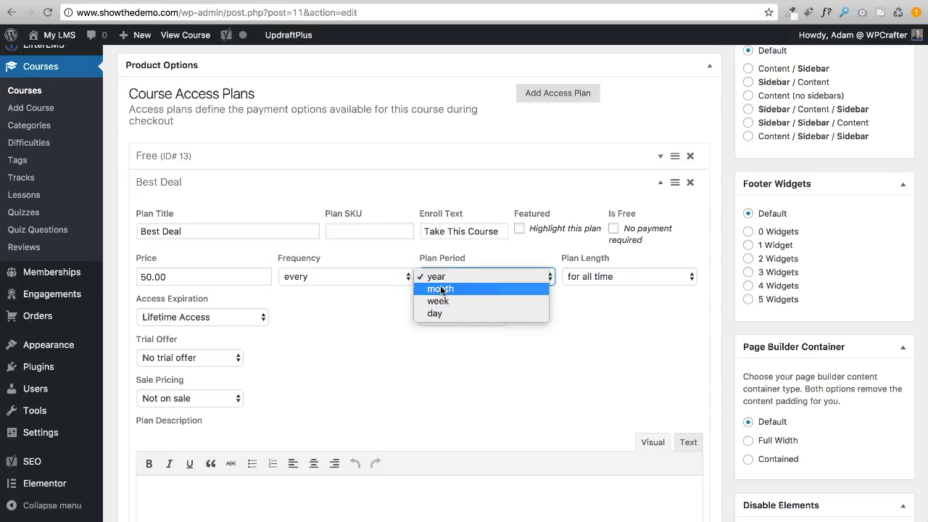
pyautogui.click(440, 289)
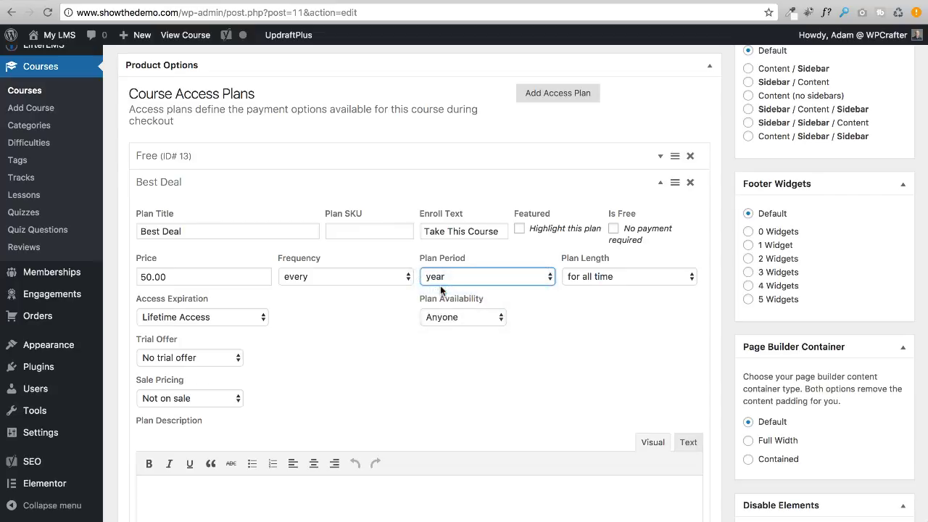
pyautogui.click(593, 279)
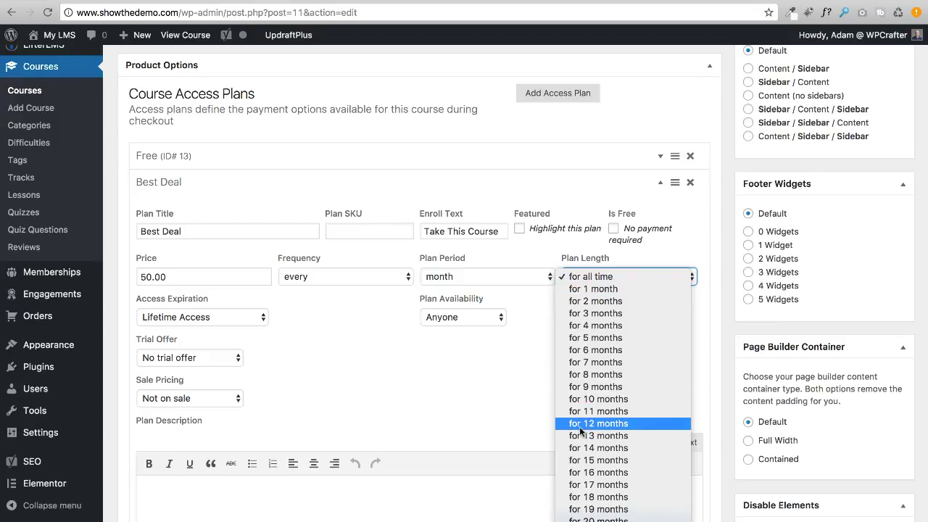
pyautogui.click(484, 362)
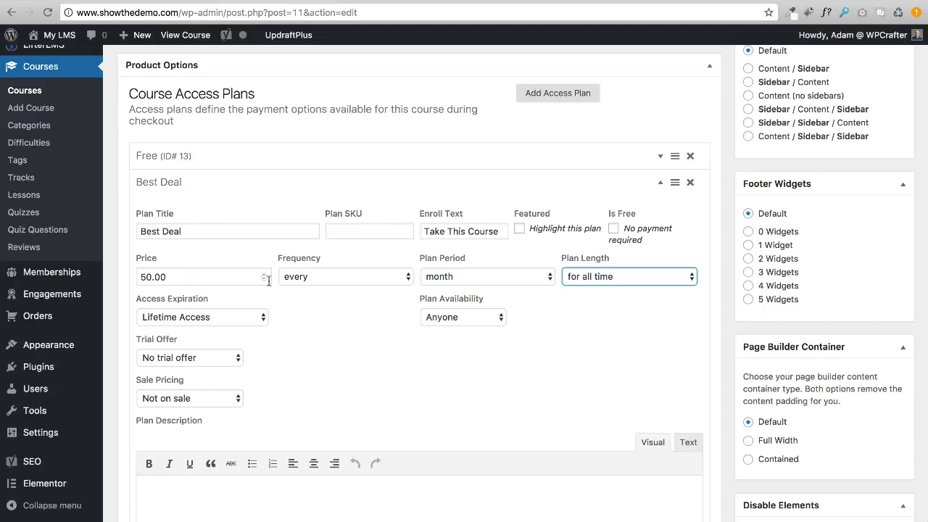
# Try enabling a trial offer on the Best Deal plan and select its Trial Price for entry.
pyautogui.scroll(-4, 351, 289)
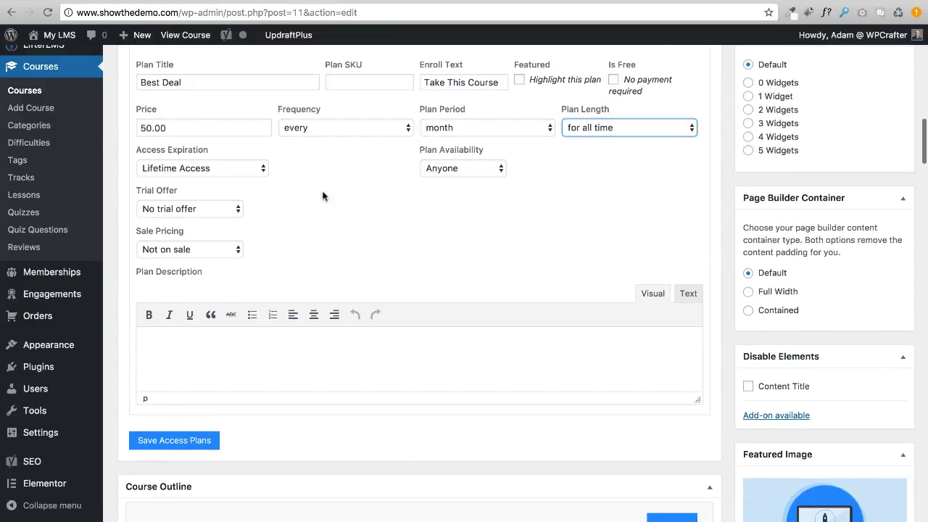
pyautogui.scroll(-1, 312, 196)
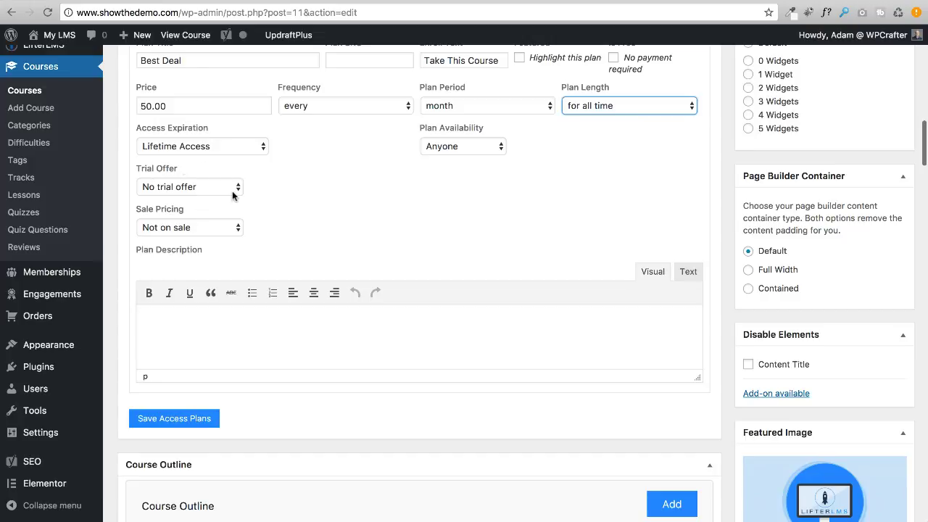
pyautogui.click(232, 194)
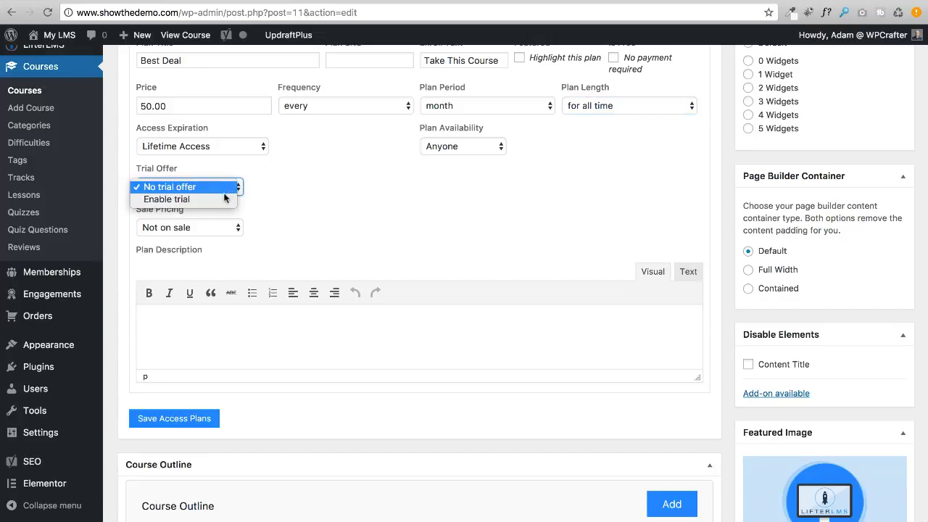
pyautogui.click(221, 199)
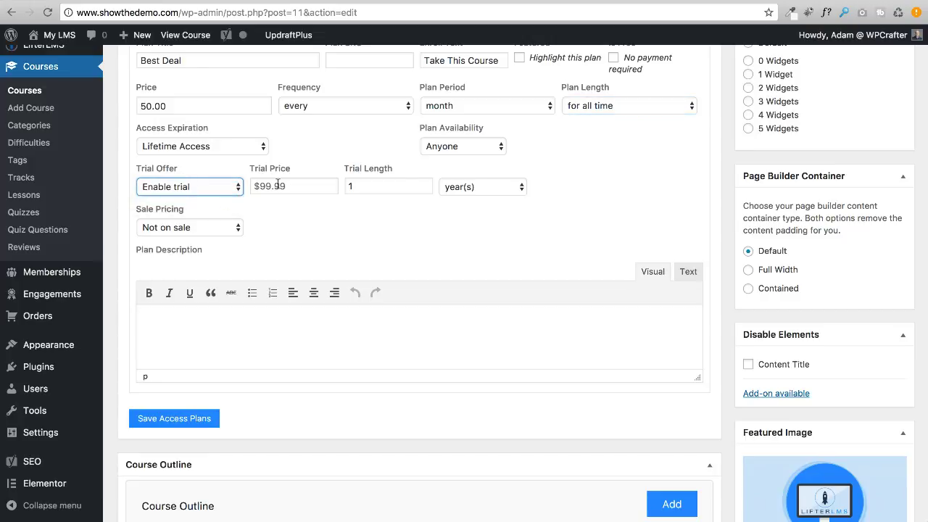
pyautogui.click(277, 186)
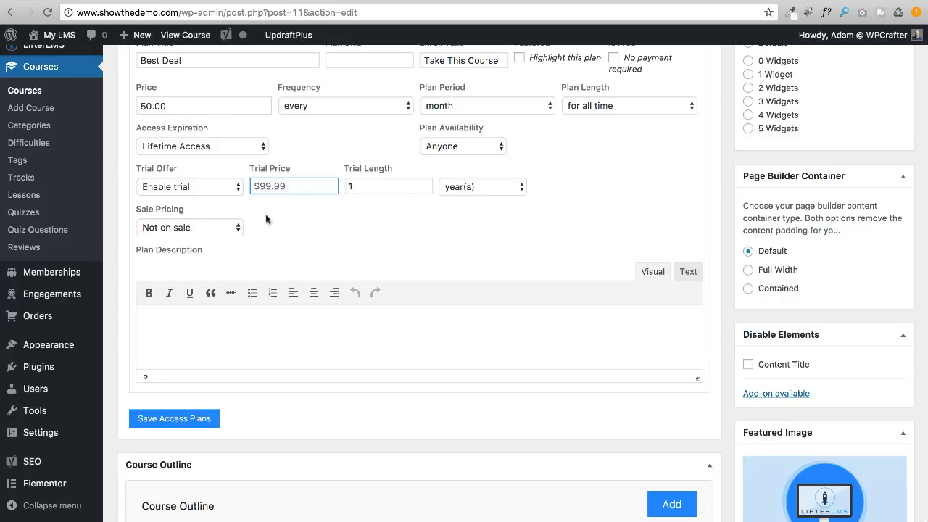
# Set the Best Deal plan's Sale Pricing to On Sale.
pyautogui.click(195, 229)
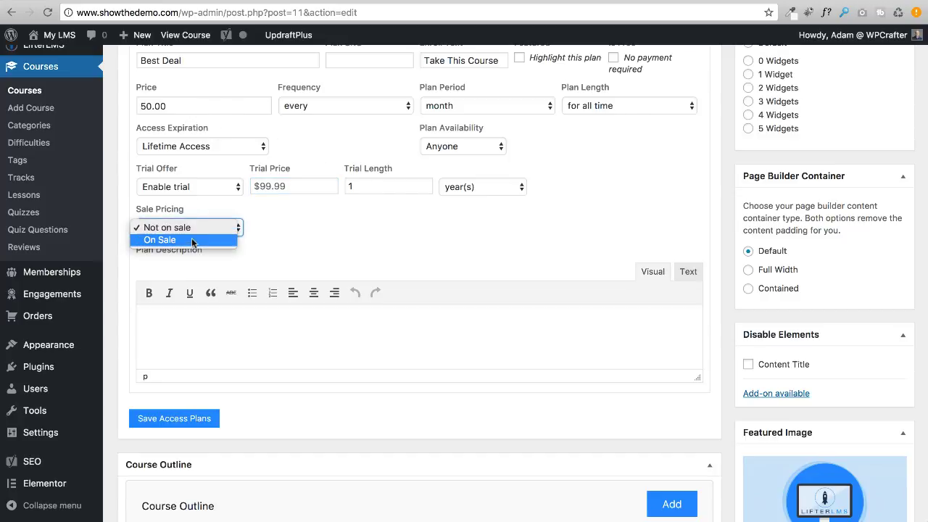
pyautogui.click(193, 240)
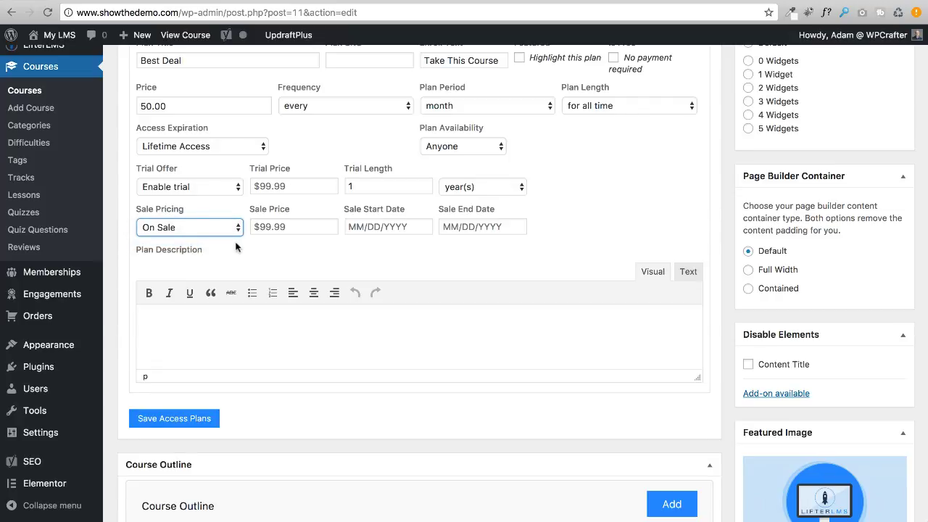
pyautogui.click(292, 226)
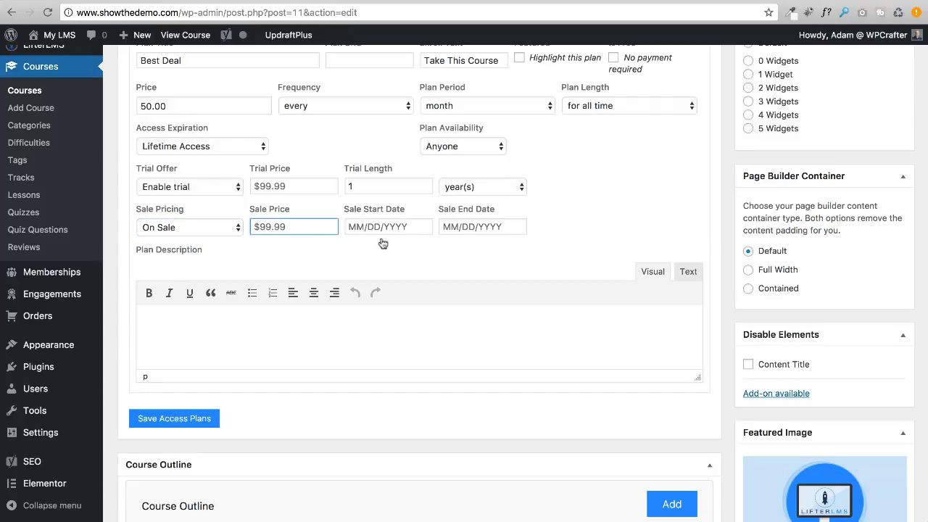
# Check the Free plan's price display on the live course page and return to the Best Deal plan in the course editor.
pyautogui.scroll(-2, 448, 267)
pyautogui.click(376, 272)
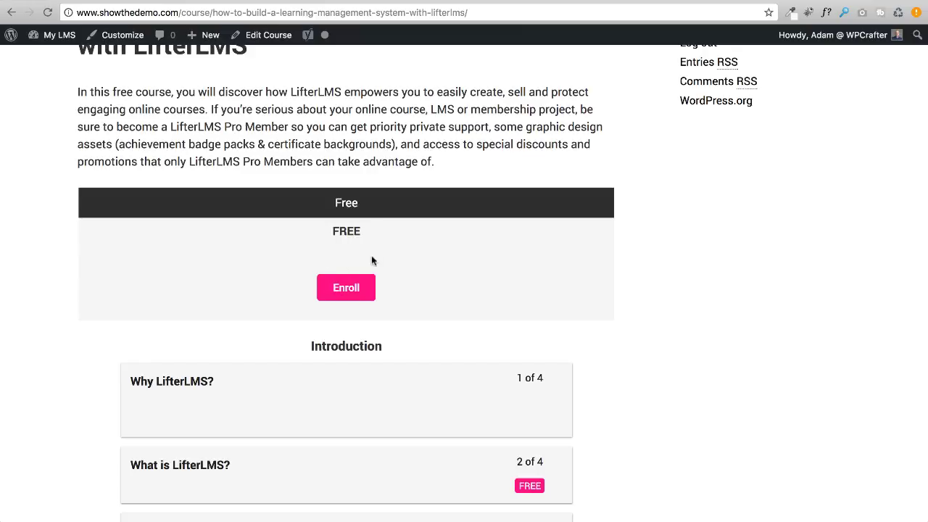
pyautogui.moveTo(361, 231); pyautogui.dragTo(331, 230)
pyautogui.click(251, 1)
pyautogui.scroll(2, 295, 192)
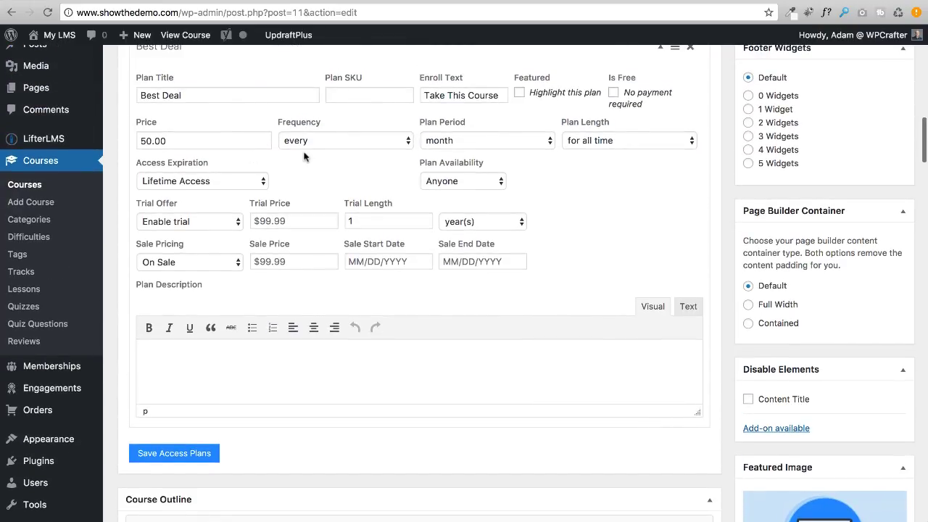
# Set the Best Deal plan's frequency to one-time payment and its sale price to 40.00.
pyautogui.click(324, 140)
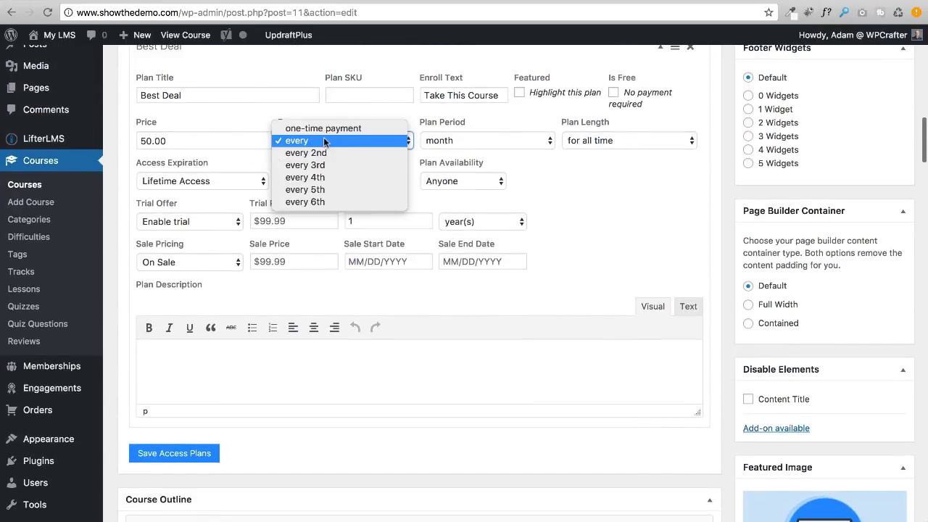
pyautogui.click(322, 129)
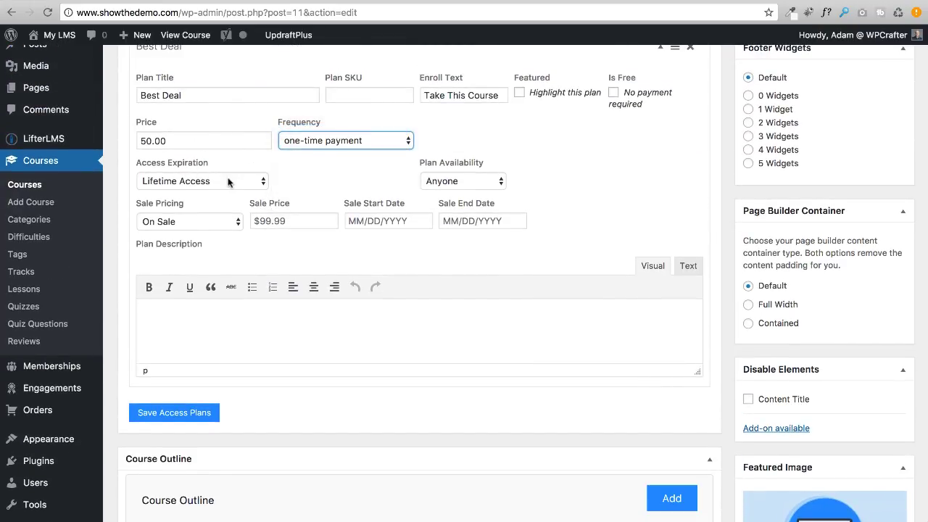
pyautogui.click(268, 220)
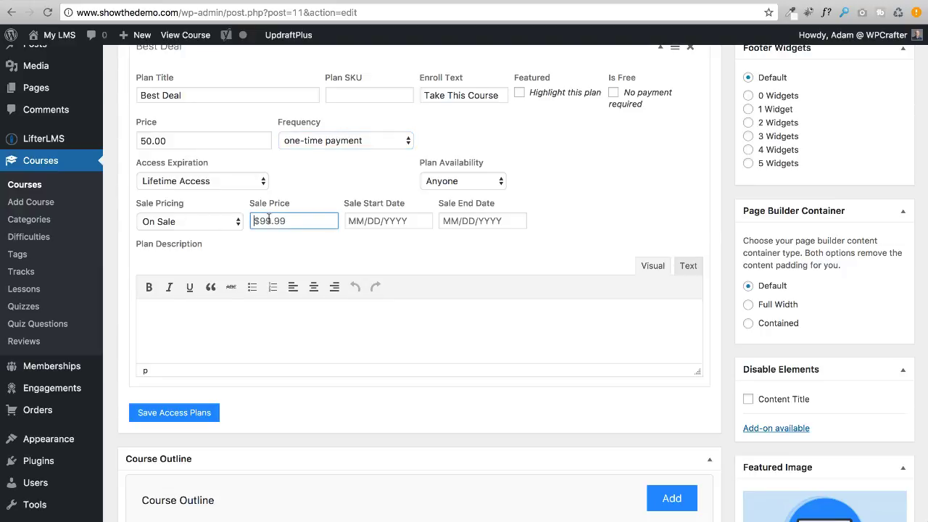
pyautogui.write('40.00')
# Set the Best Deal sale to run from 04/01/2017 to 04/30/2017 and save the access plans.
pyautogui.click(380, 221)
pyautogui.click(471, 285)
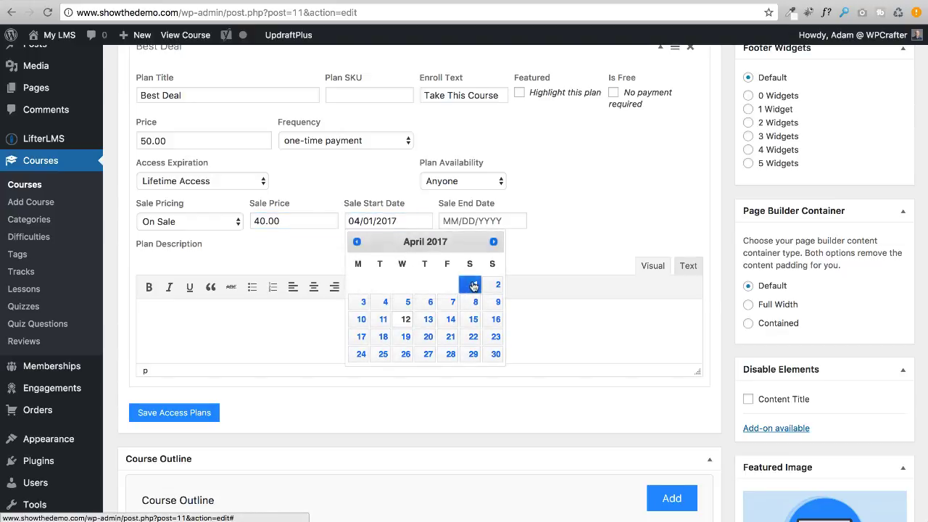
pyautogui.click(487, 220)
pyautogui.click(590, 354)
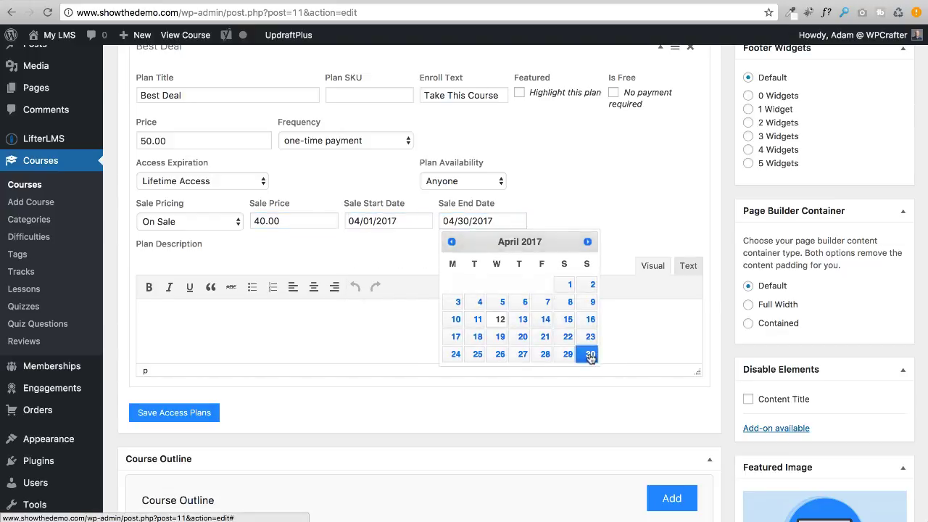
pyautogui.scroll(1, 489, 226)
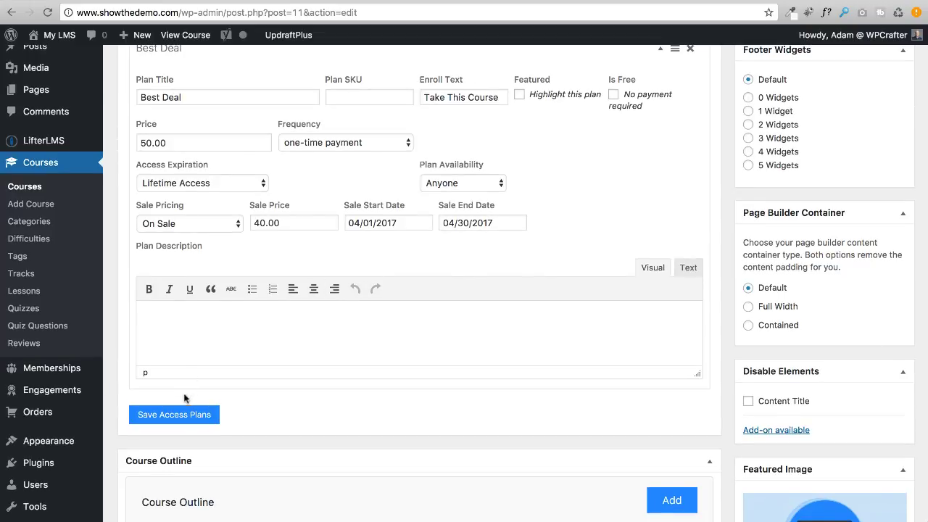
pyautogui.click(184, 415)
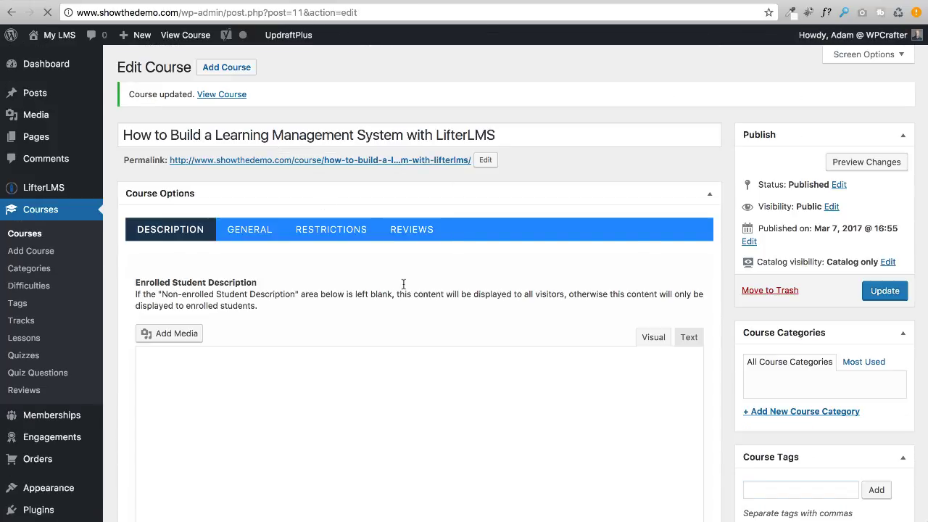
# Examine the Free and Best Deal plan boxes on the live course page, including the sale price and end date.
pyautogui.scroll(-15, 405, 289)
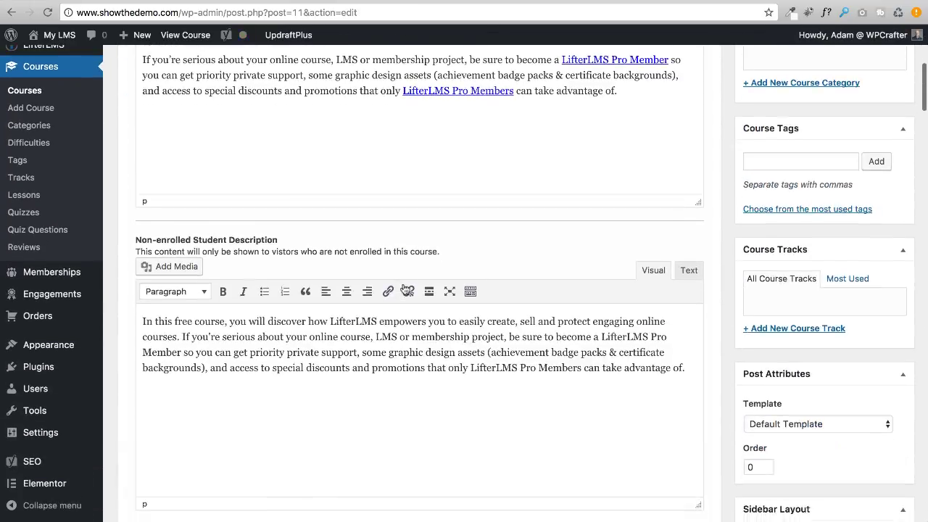
pyautogui.scroll(-1, 405, 289)
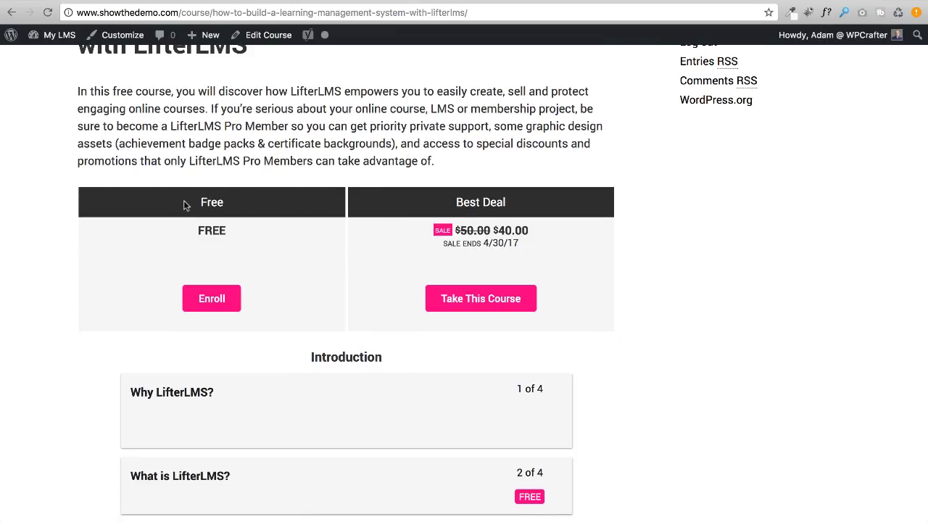
pyautogui.moveTo(186, 201); pyautogui.dragTo(233, 202)
pyautogui.moveTo(449, 231); pyautogui.dragTo(540, 243)
pyautogui.click(539, 242)
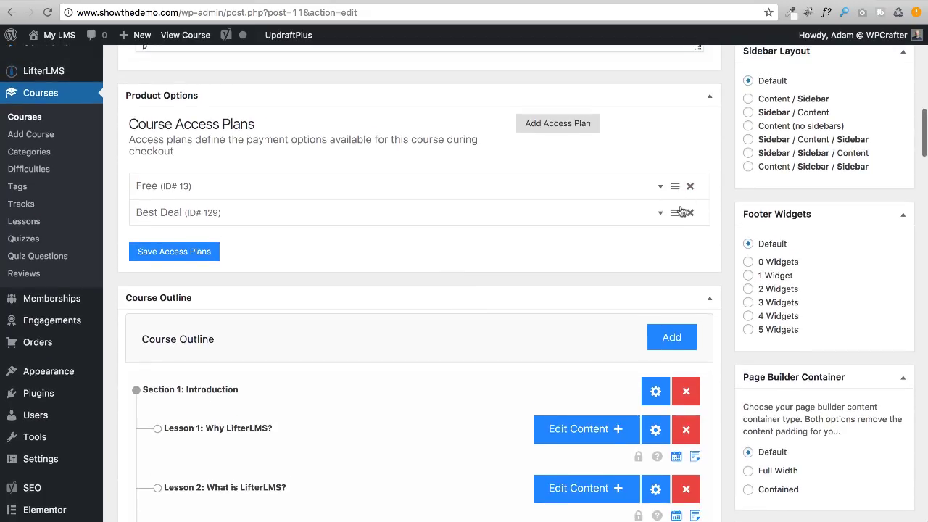
# Move the Best Deal plan above the Free plan, save the access plans, and reload the live course page.
pyautogui.moveTo(677, 211); pyautogui.dragTo(674, 187)
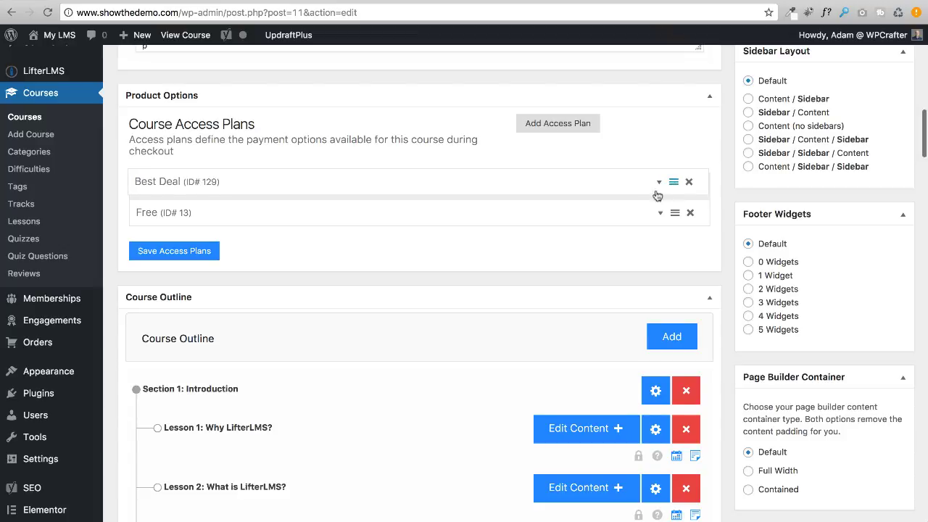
pyautogui.click(180, 252)
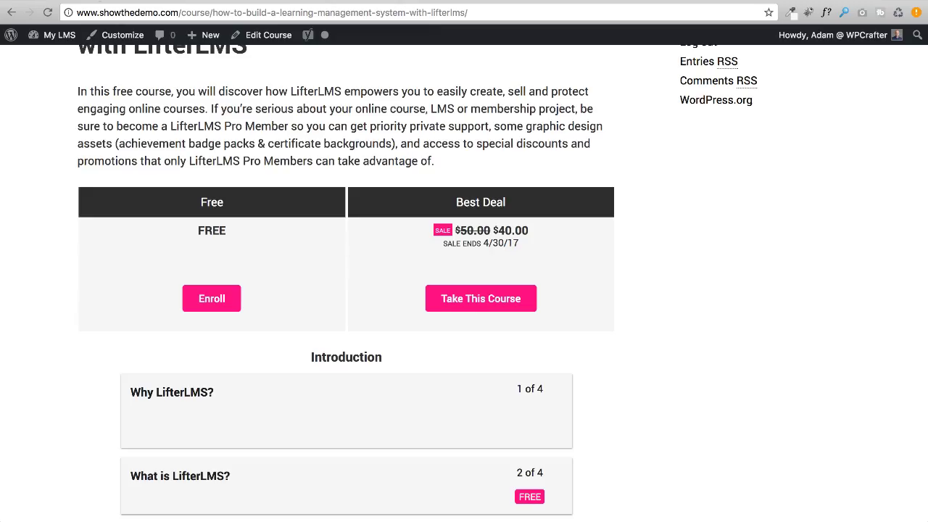
pyautogui.click(47, 13)
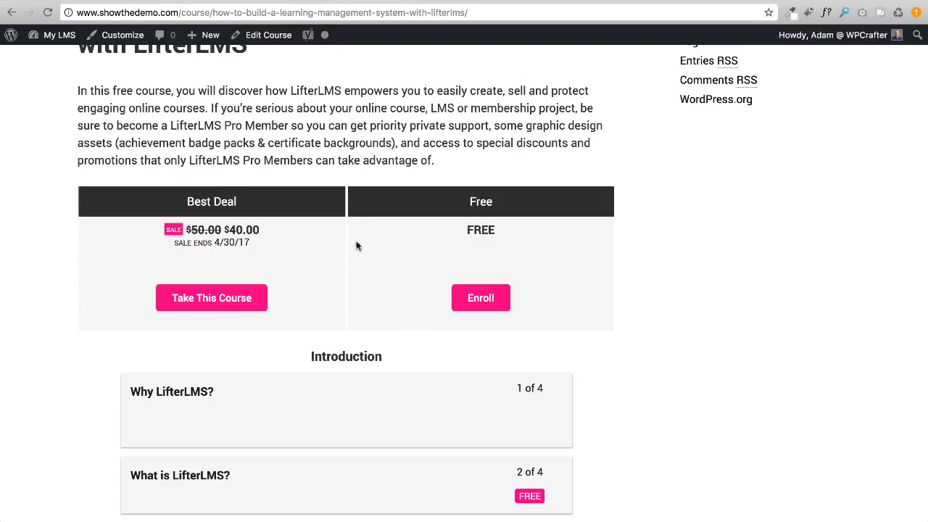
# Review the order summary and payment details on the Best Deal plan's checkout page, and return to the access plans in the course editor.
pyautogui.click(213, 305)
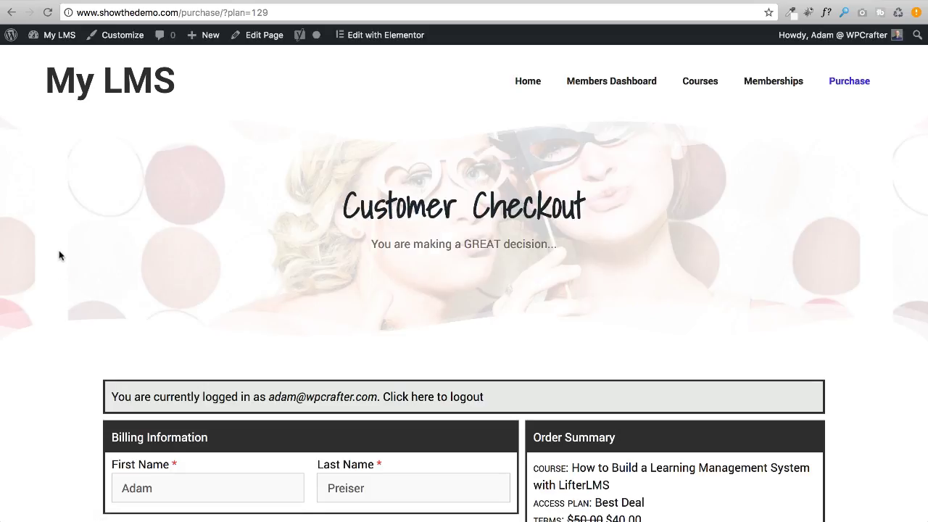
pyautogui.scroll(-2, 62, 254)
pyautogui.scroll(-3, 62, 253)
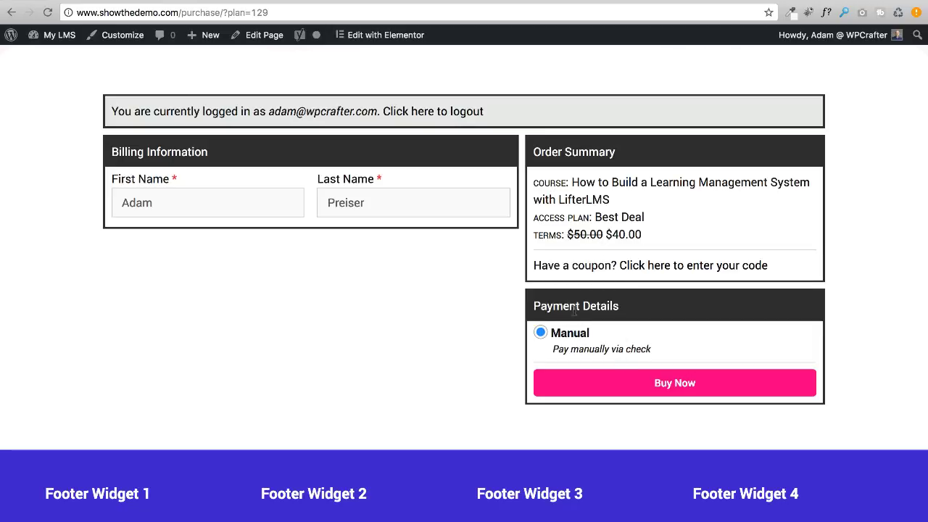
pyautogui.scroll(5, 358, 305)
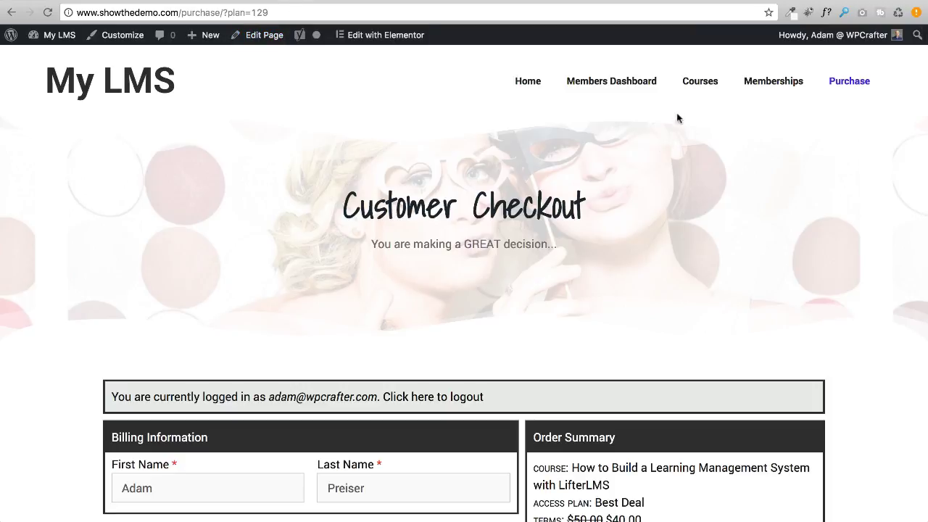
pyautogui.click(691, 85)
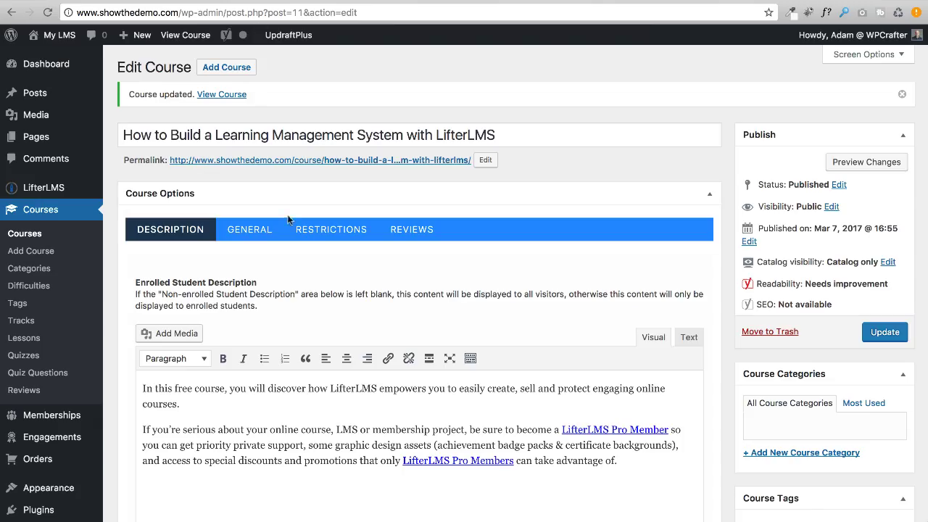
pyautogui.scroll(-10, 423, 283)
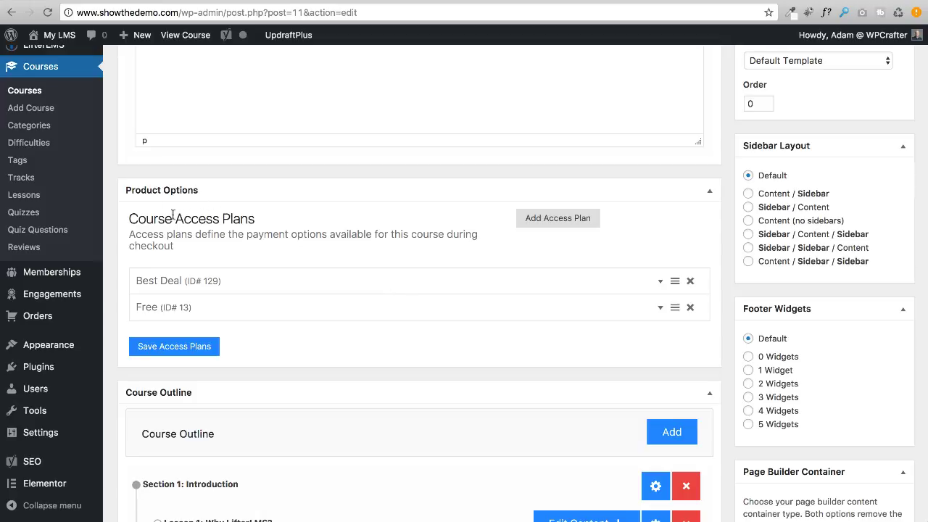
# Open the LifterLMS course from the live course catalog and examine its sections, lessons and review form.
pyautogui.scroll(-9, 311, 248)
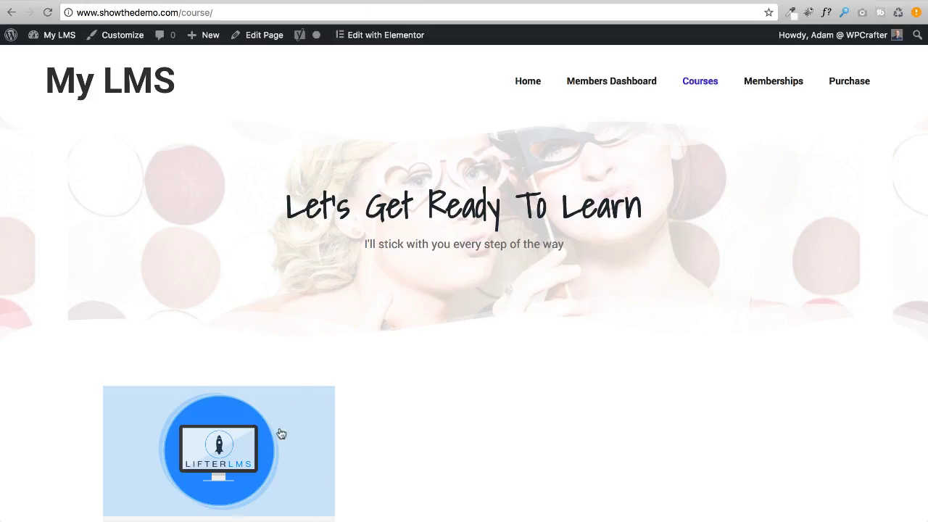
pyautogui.click(279, 440)
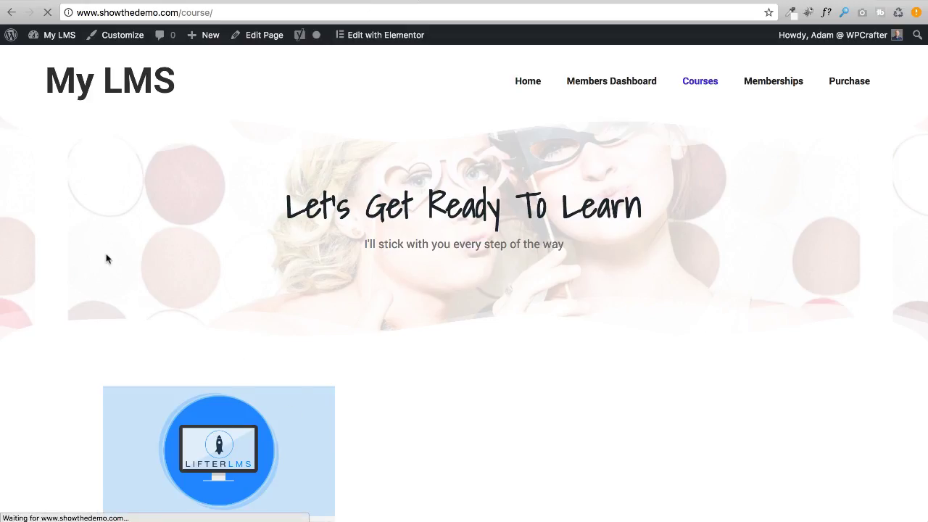
pyautogui.scroll(-10, 66, 260)
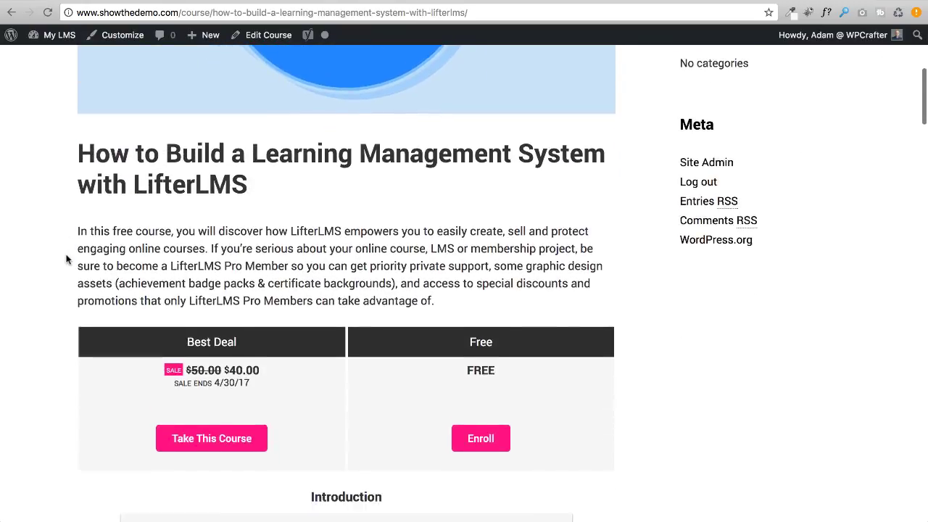
pyautogui.scroll(-1, 66, 259)
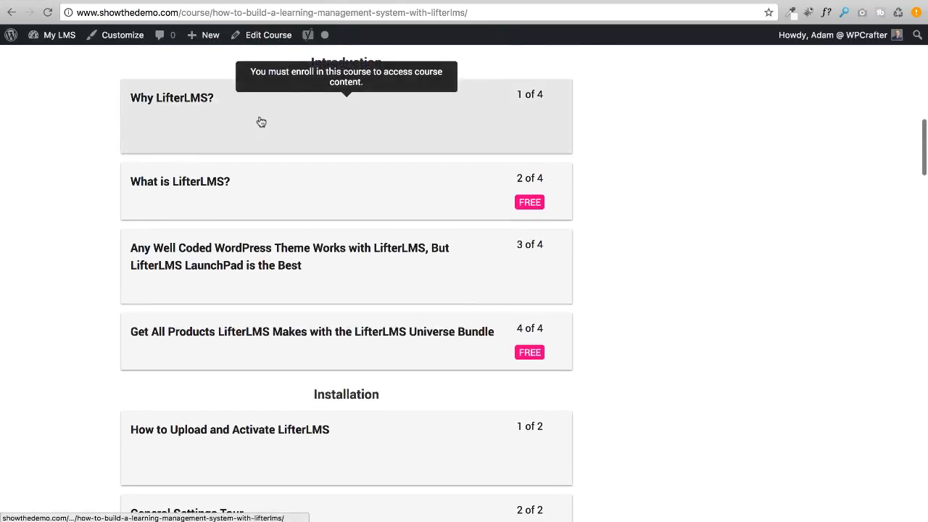
pyautogui.moveTo(382, 61); pyautogui.dragTo(298, 58)
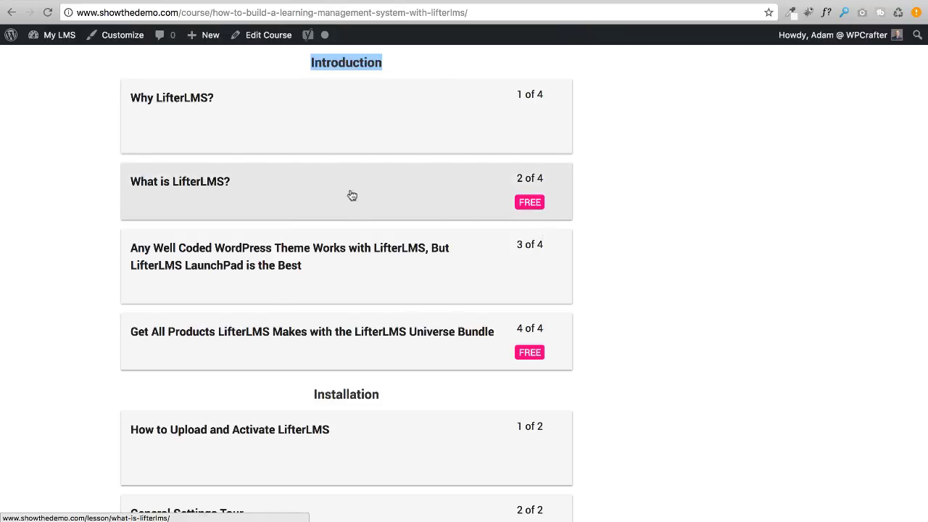
pyautogui.scroll(-4, 80, 180)
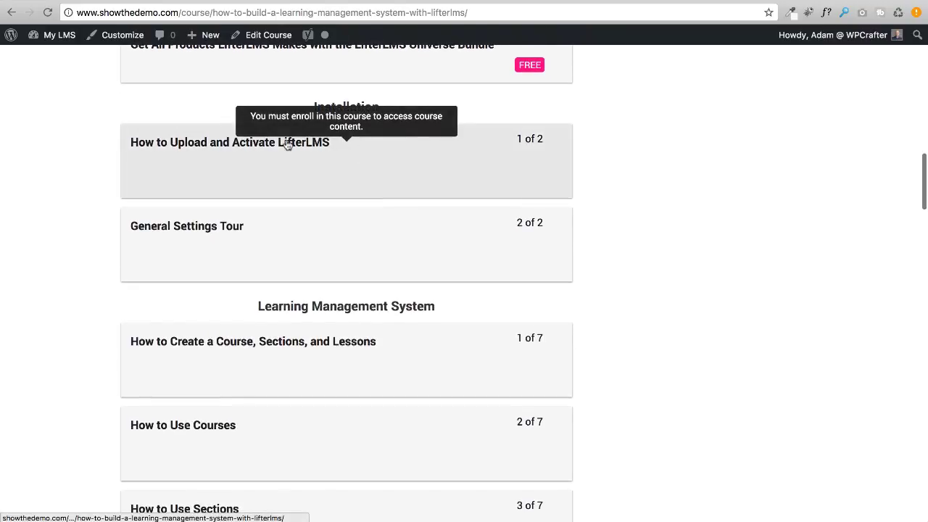
pyautogui.scroll(-3, 346, 139)
pyautogui.scroll(-2, 286, 149)
pyautogui.scroll(1, 284, 151)
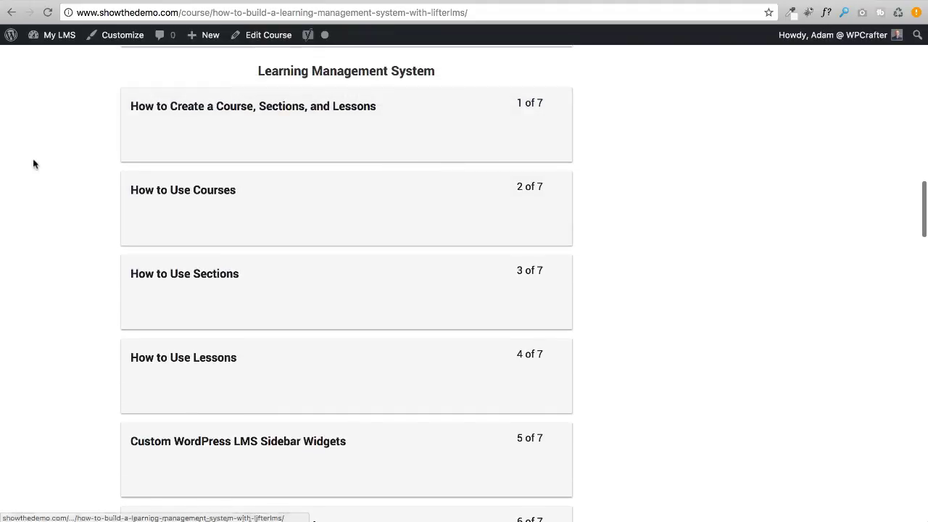
pyautogui.scroll(-7, 78, 164)
pyautogui.scroll(-20, 77, 164)
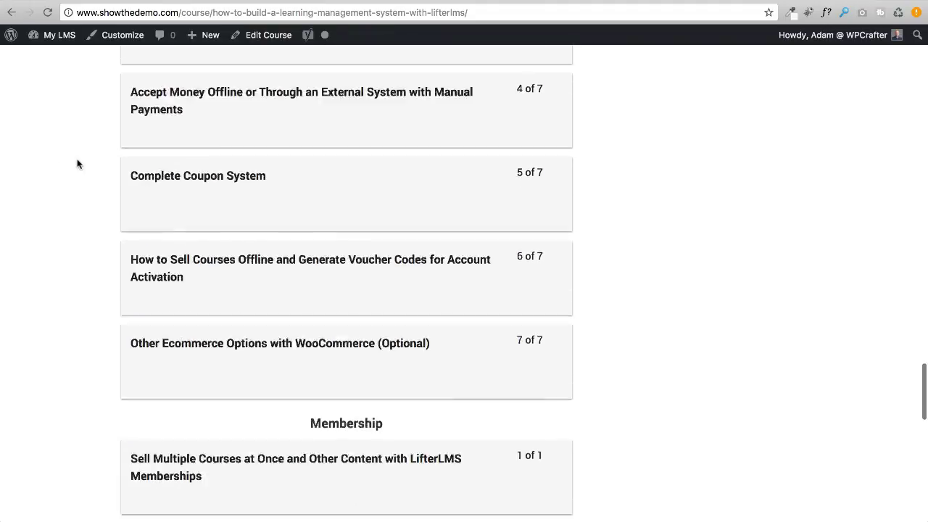
pyautogui.scroll(-5, 78, 164)
pyautogui.scroll(4, 76, 161)
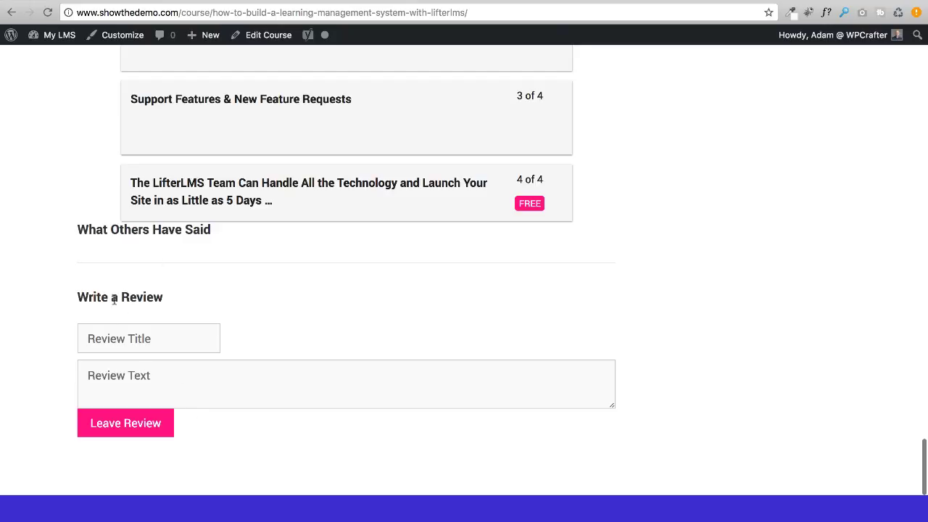
pyautogui.scroll(20, 92, 238)
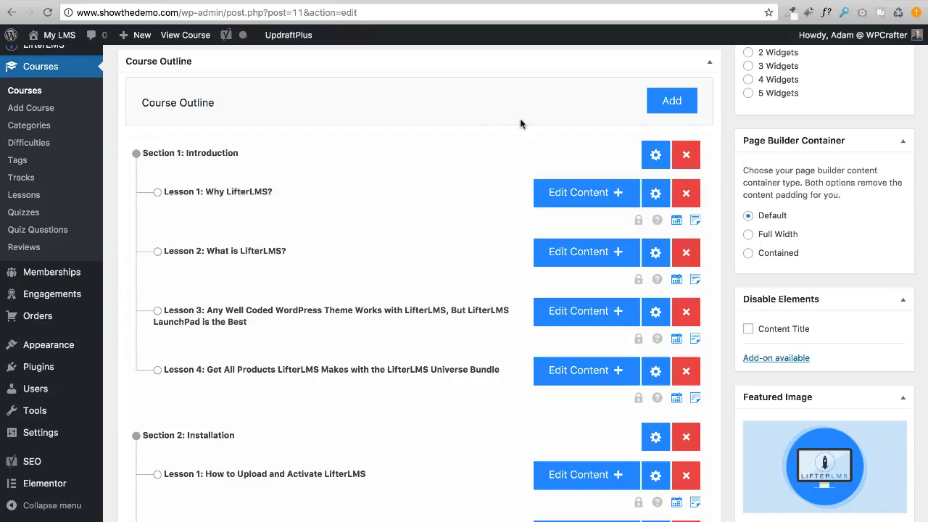
# Add a new section titled "My New Section" to the course outline and locate it below Special Features.
pyautogui.click(667, 104)
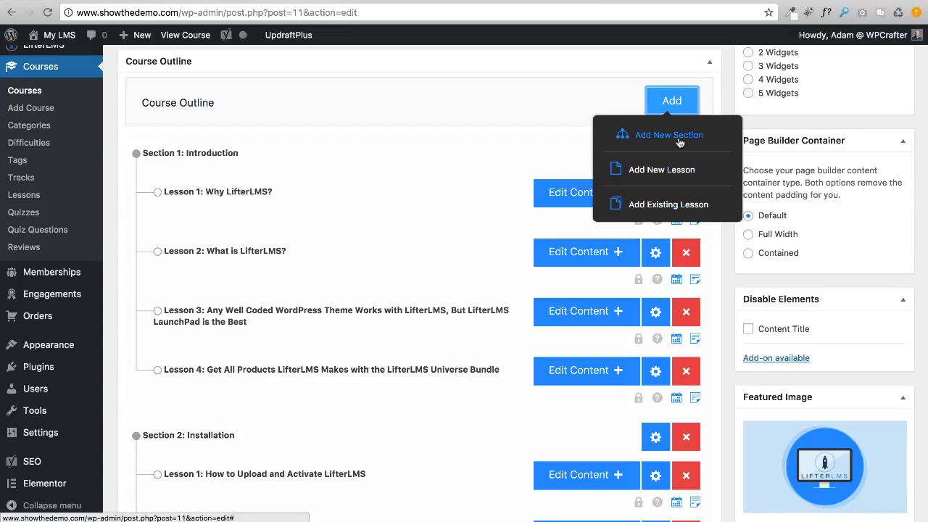
pyautogui.click(678, 137)
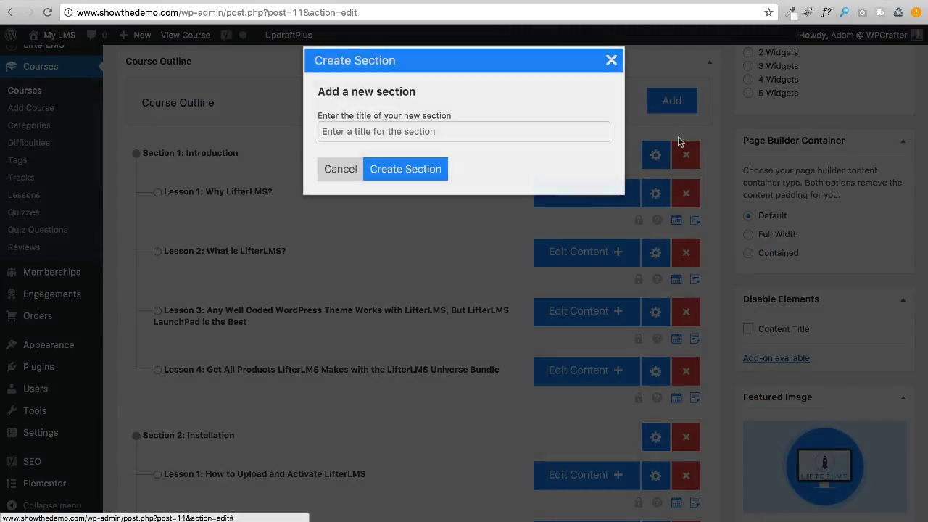
pyautogui.click(453, 131)
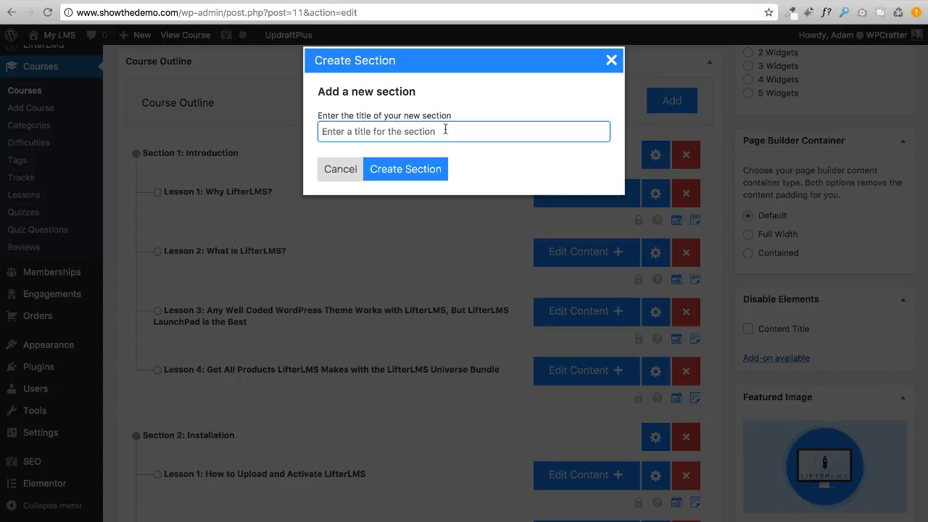
pyautogui.write('My New Section')
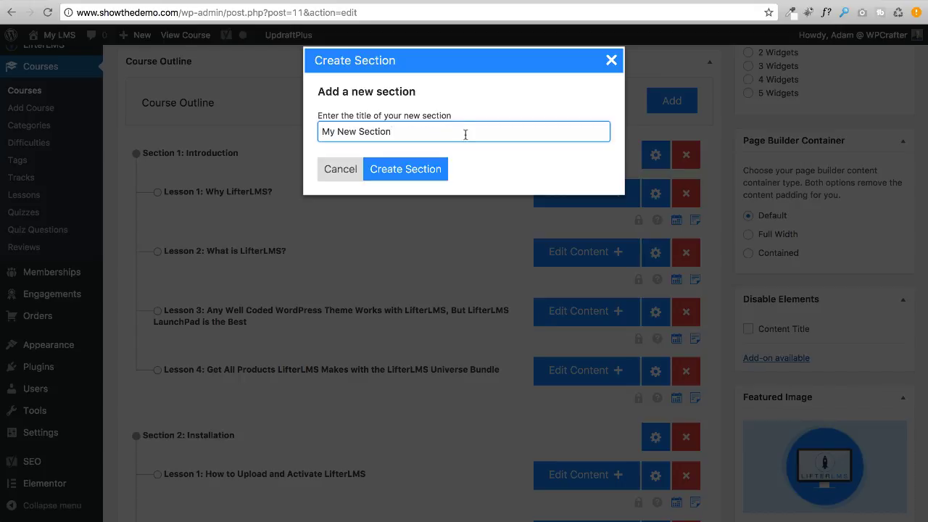
pyautogui.click(414, 172)
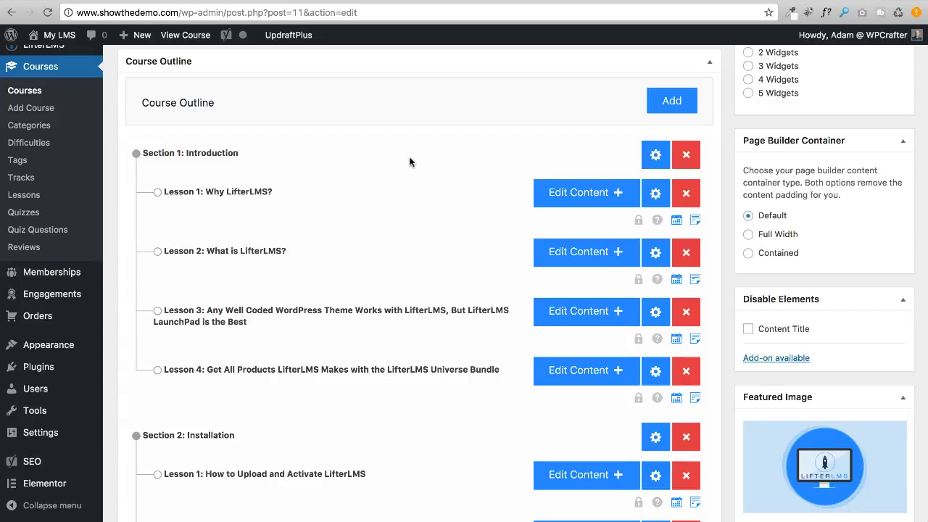
pyautogui.scroll(-20, 409, 161)
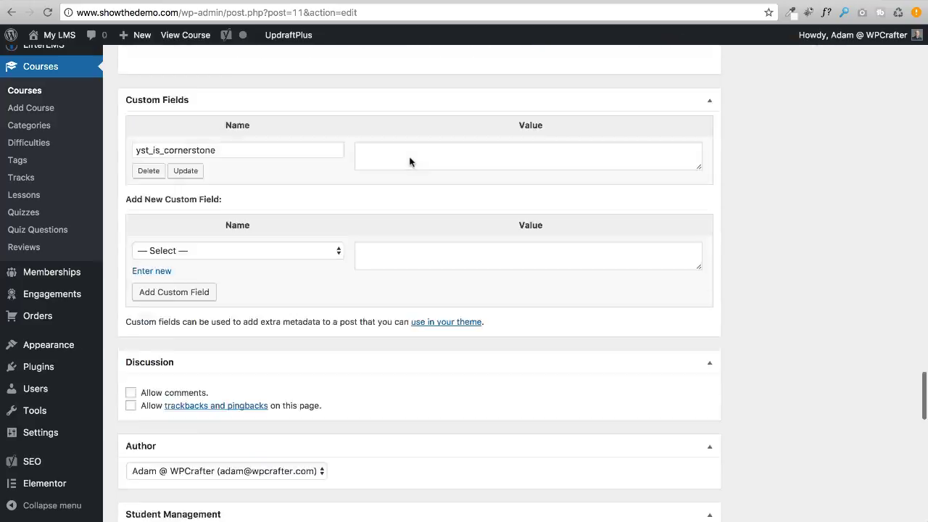
pyautogui.scroll(5, 409, 162)
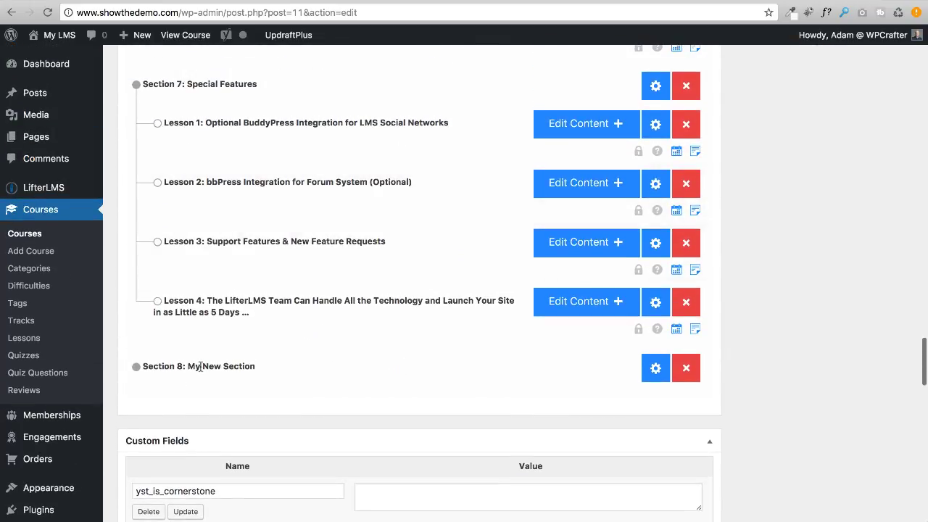
# Create a lesson titled "My New Lesson" with short description "Lesson Length 04:56" in the My New Section section.
pyautogui.scroll(20, 382, 370)
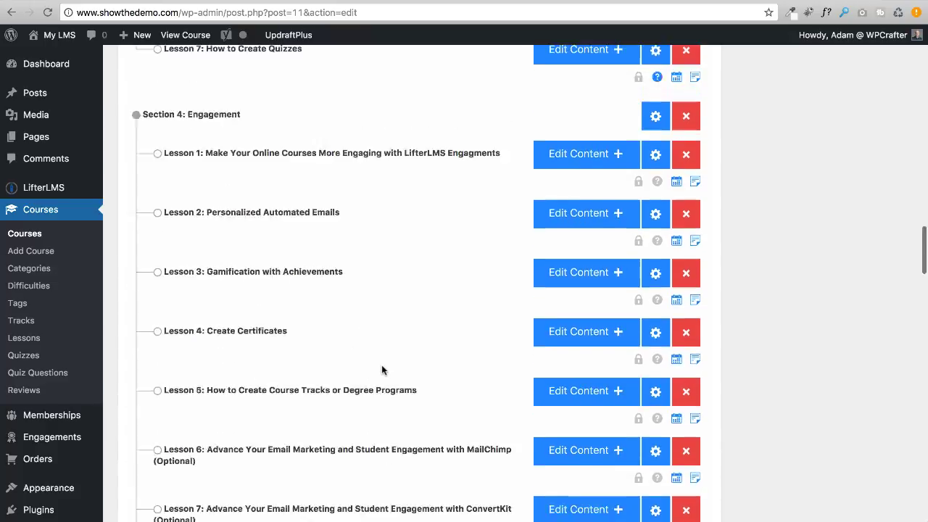
pyautogui.scroll(-5, 473, 352)
pyautogui.scroll(-10, 473, 352)
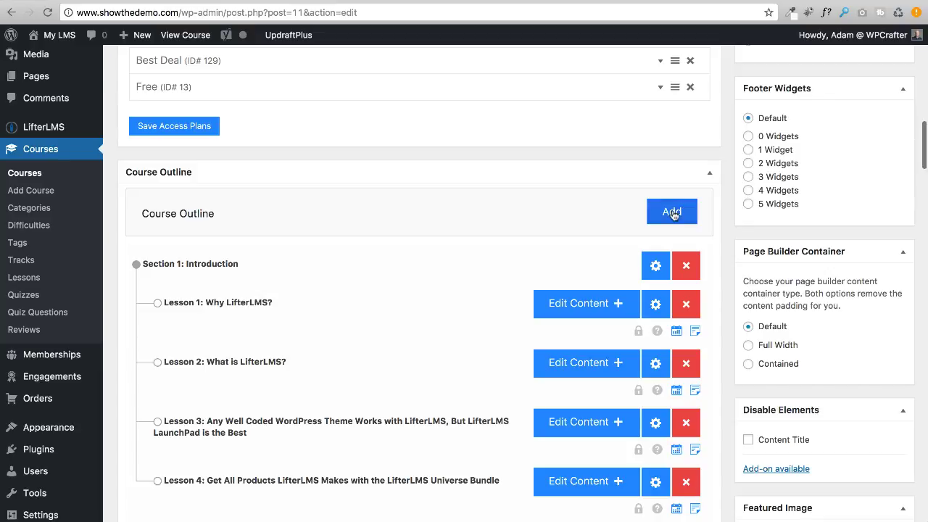
pyautogui.click(682, 211)
pyautogui.click(650, 147)
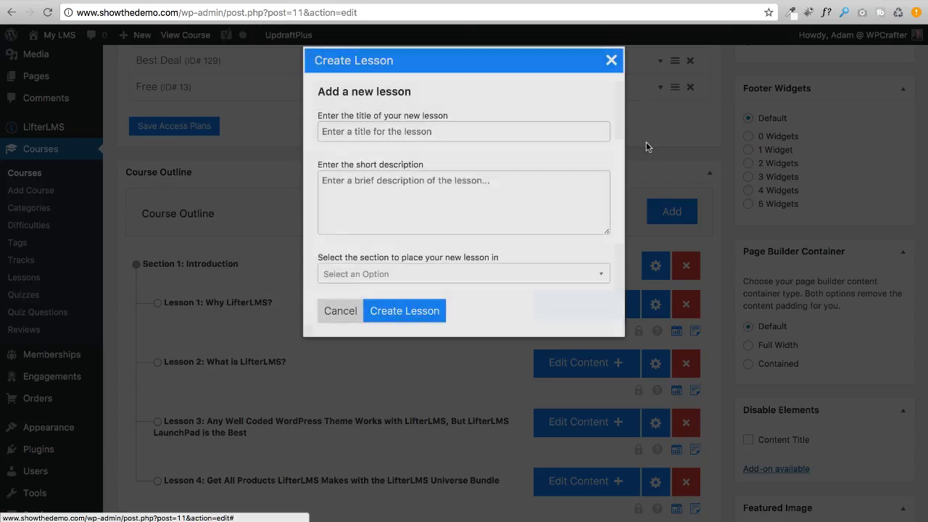
pyautogui.click(352, 131)
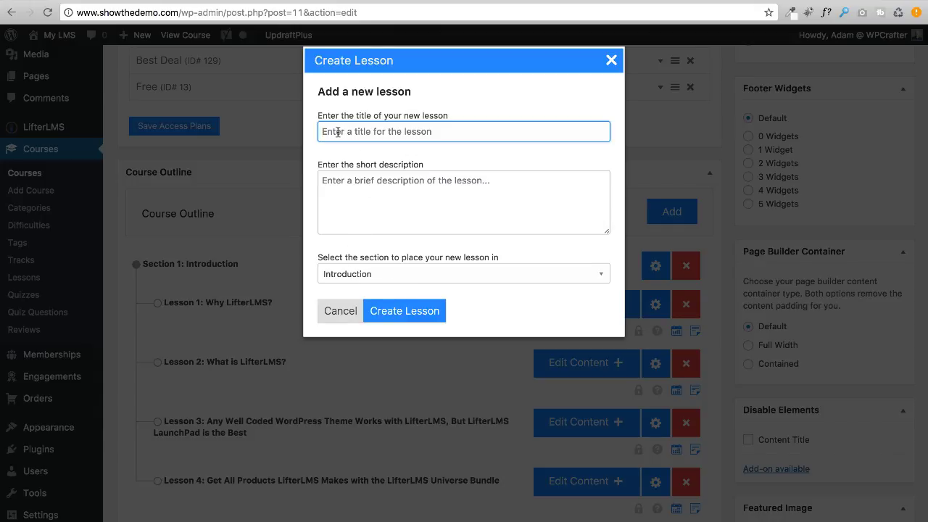
pyautogui.write('My New Lesson')
pyautogui.press('Tab')
pyautogui.write('Lesson Length 04:56')
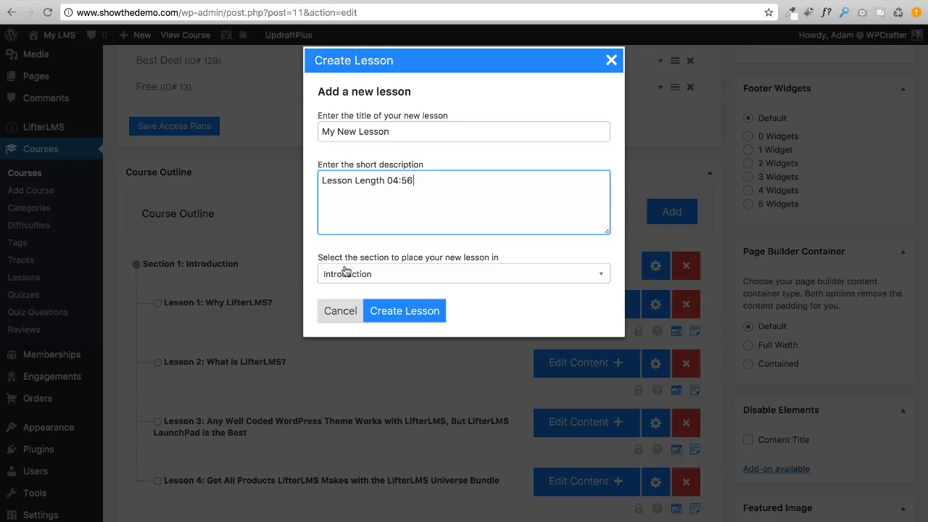
pyautogui.click(496, 274)
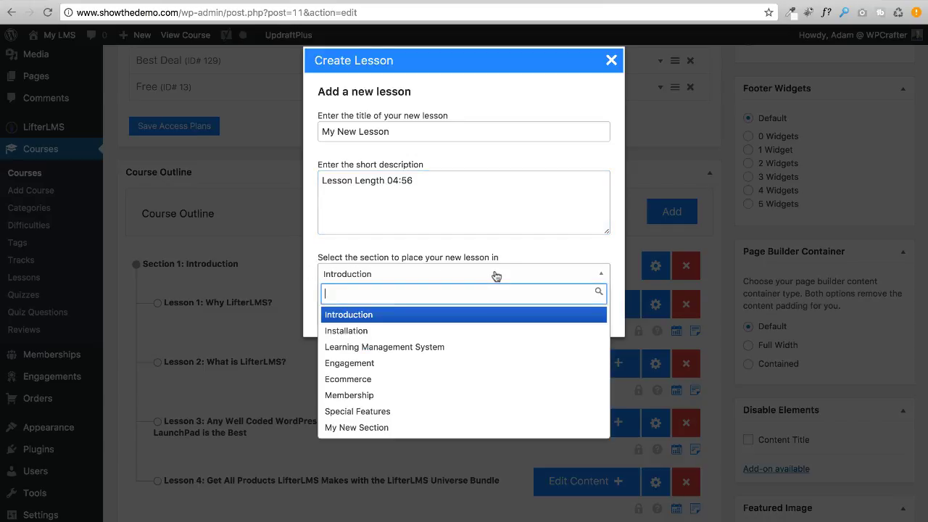
pyautogui.click(355, 427)
pyautogui.click(404, 314)
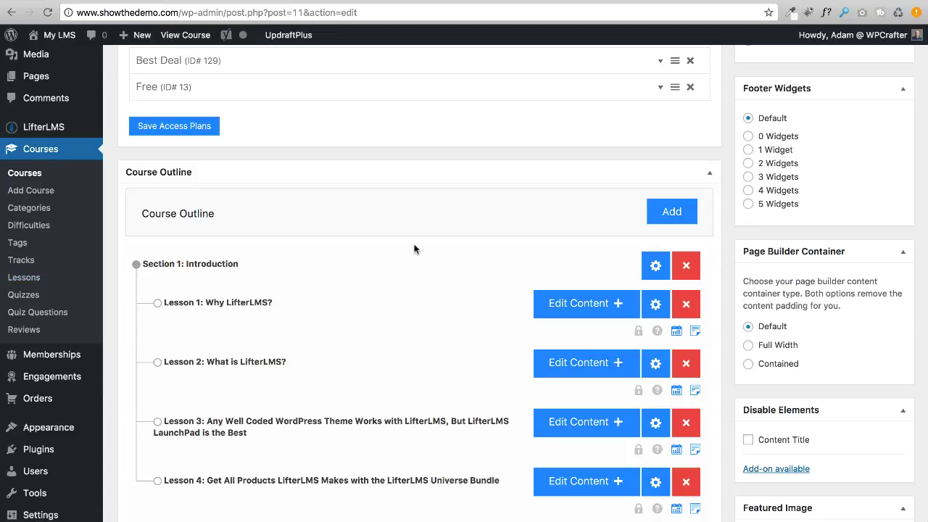
# View the title and short description settings of My New Lesson in My New Section, and close them without changes.
pyautogui.scroll(-15, 416, 246)
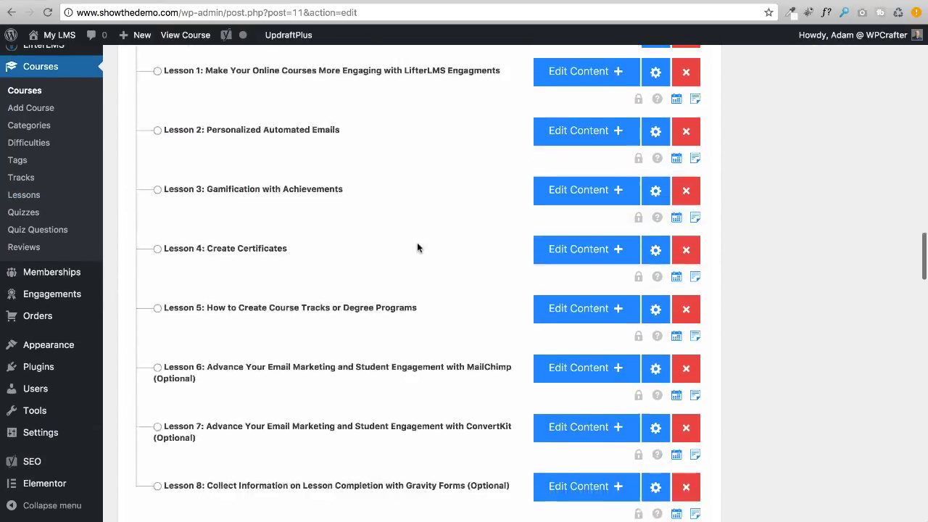
pyautogui.scroll(-20, 417, 247)
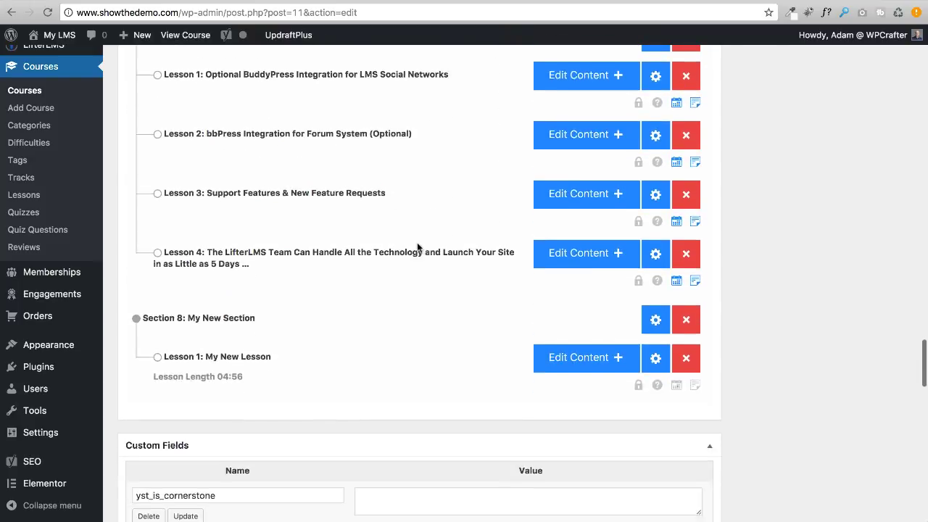
pyautogui.scroll(-2, 416, 246)
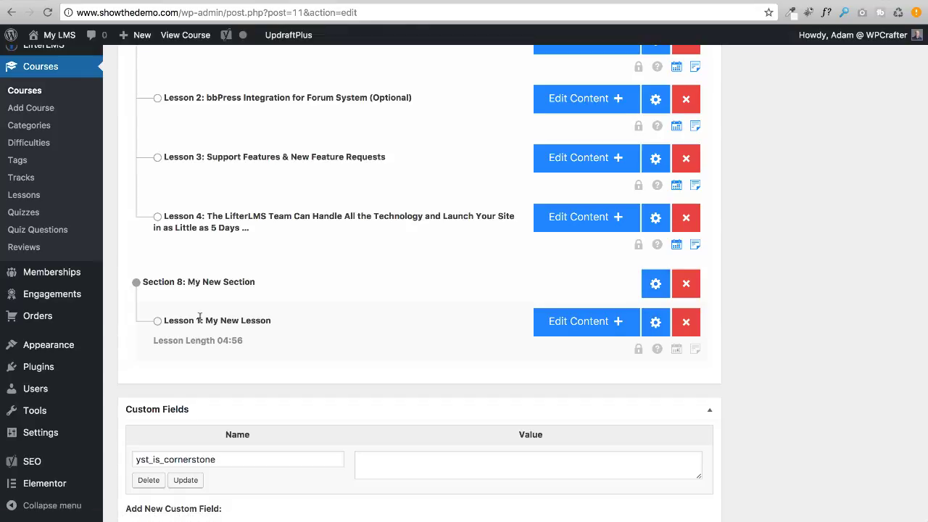
pyautogui.click(654, 322)
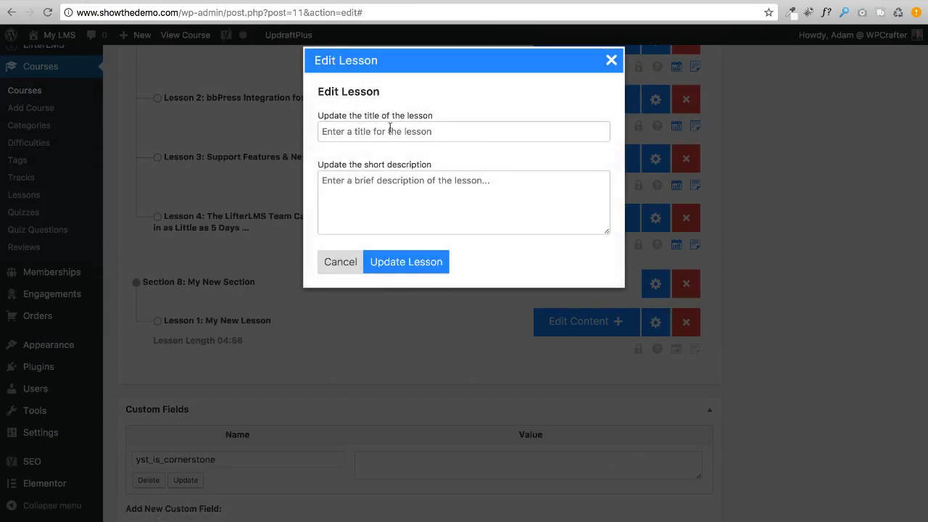
pyautogui.click(337, 265)
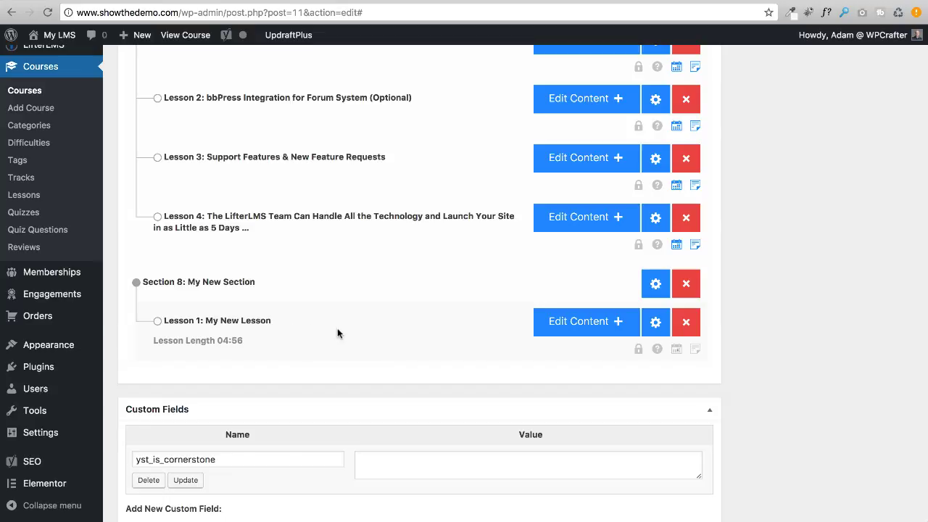
# Move My New Lesson to the end of the Special Features section and return it to My New Section.
pyautogui.moveTo(337, 331); pyautogui.dragTo(336, 269)
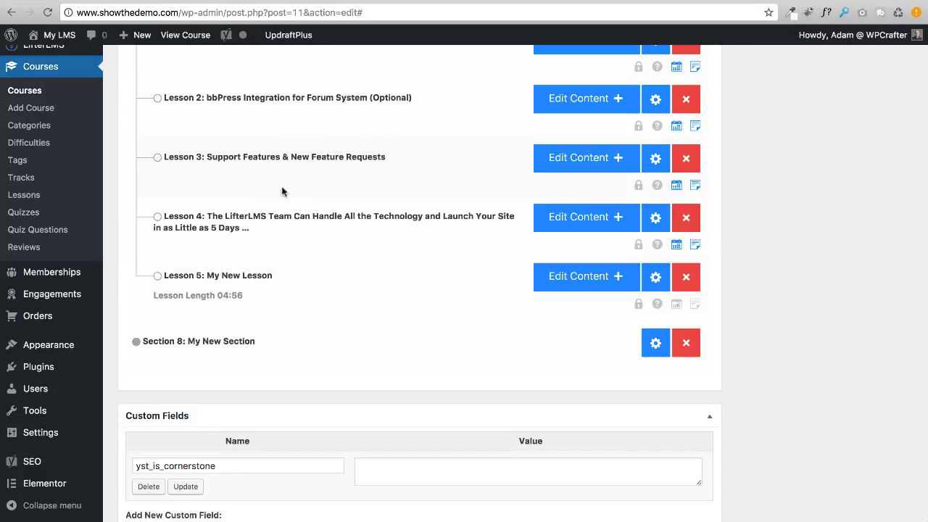
pyautogui.moveTo(339, 277); pyautogui.dragTo(304, 332)
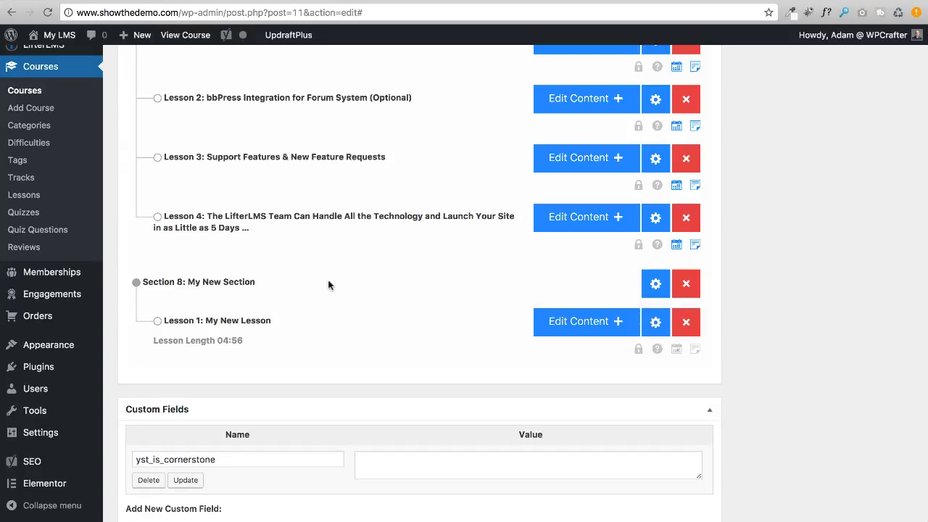
pyautogui.moveTo(327, 287); pyautogui.dragTo(346, 276)
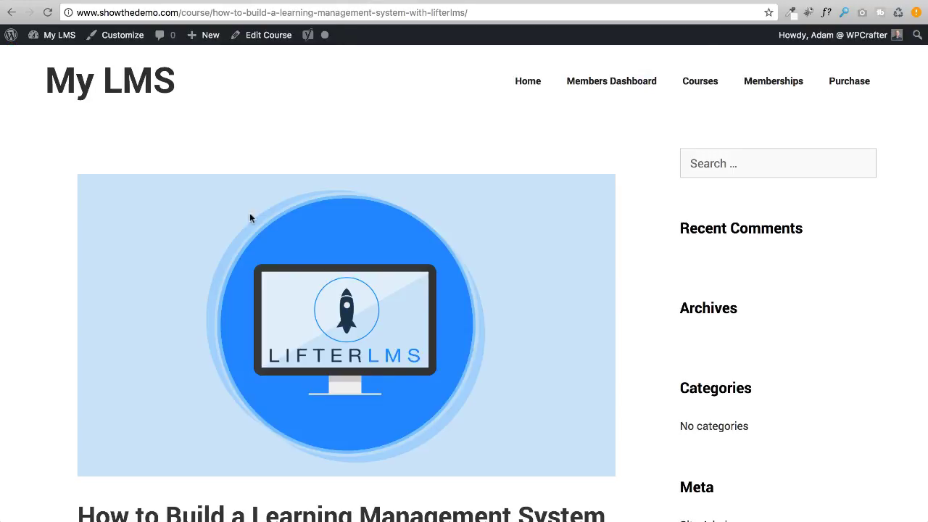
# Check how the Introduction section and its lessons are presented on the live course page.
pyautogui.scroll(-10, 250, 215)
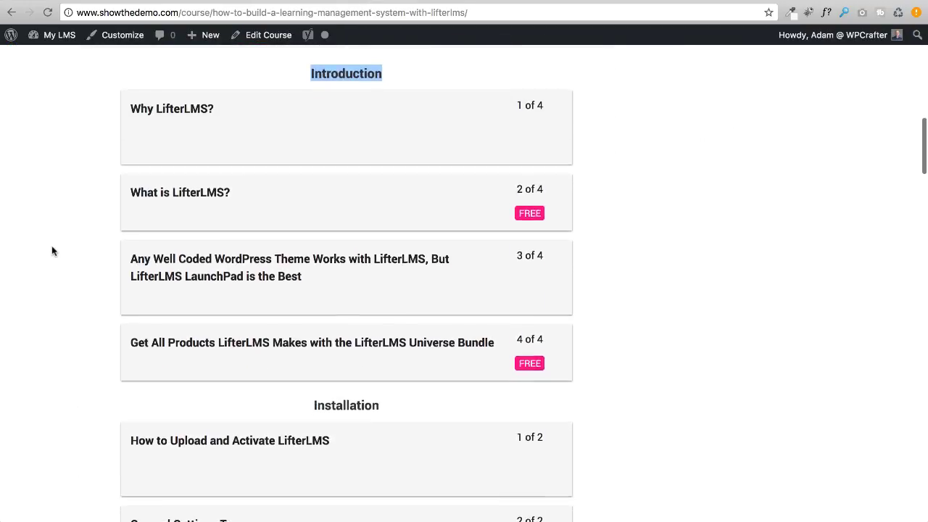
pyautogui.scroll(1, 90, 243)
pyautogui.click(82, 237)
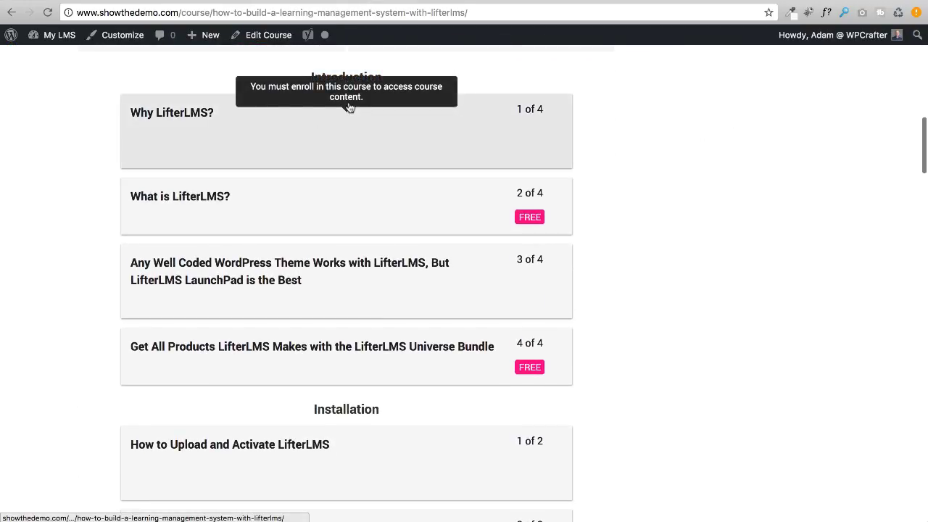
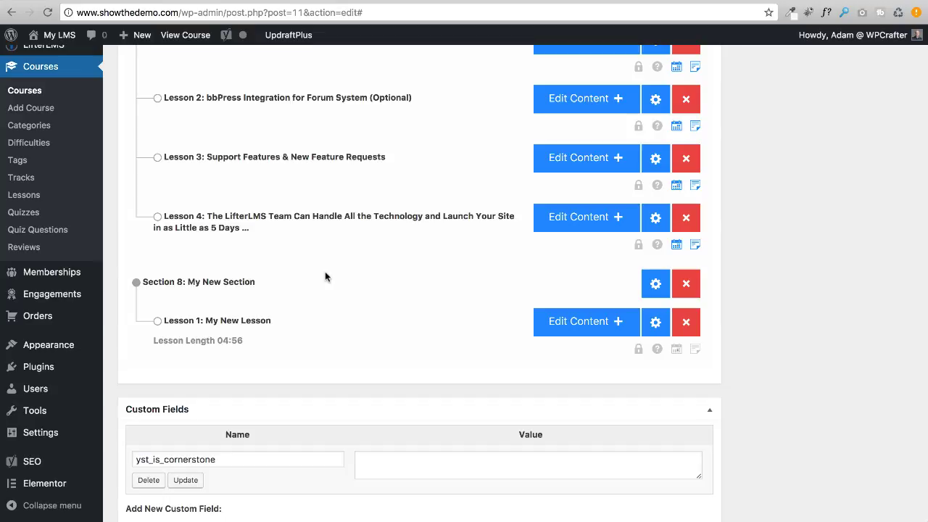
# Look through the sections and lessons of the course outline, from Introduction to My New Section.
pyautogui.scroll(15, 340, 281)
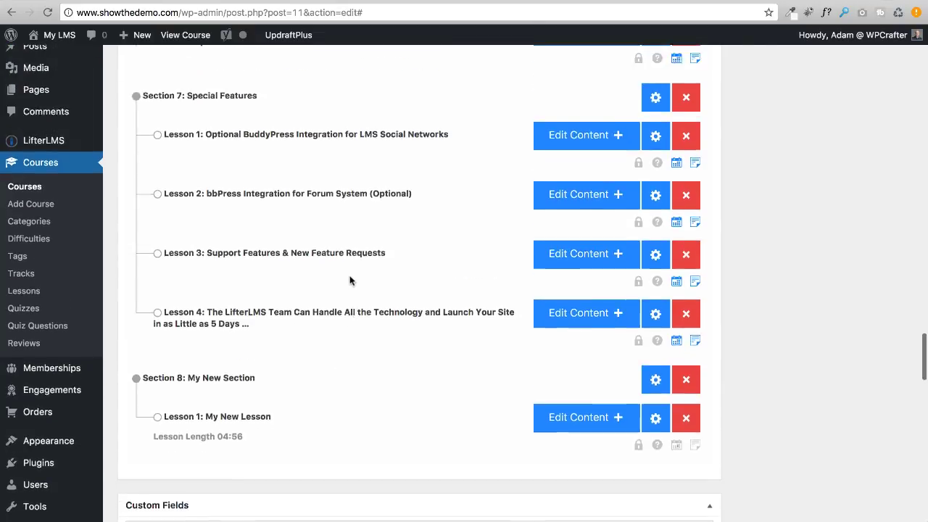
pyautogui.scroll(10, 350, 280)
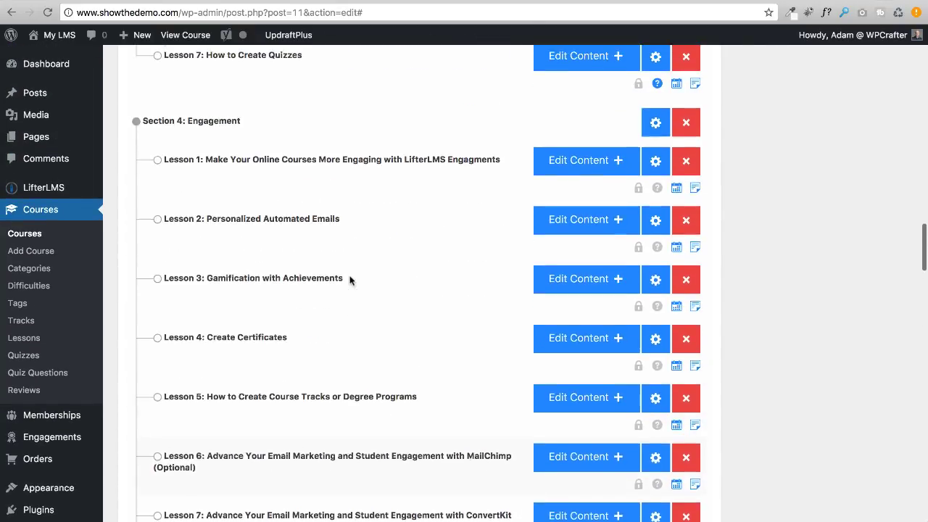
pyautogui.scroll(8, 350, 280)
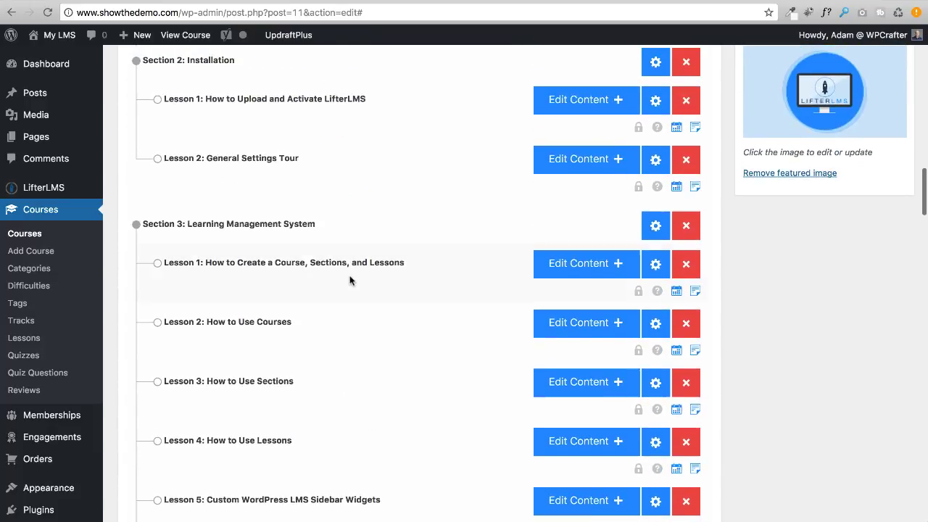
pyautogui.scroll(6, 349, 281)
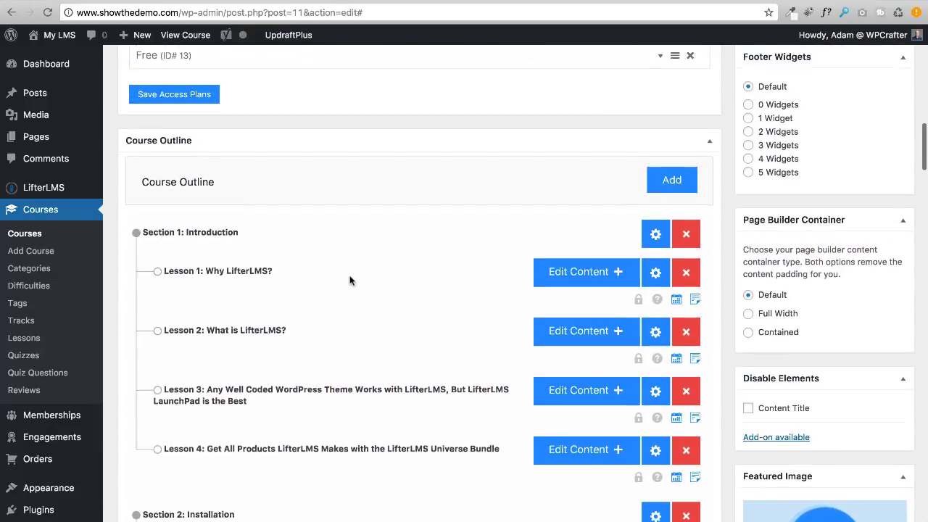
pyautogui.scroll(-2, 349, 281)
pyautogui.scroll(1, 349, 281)
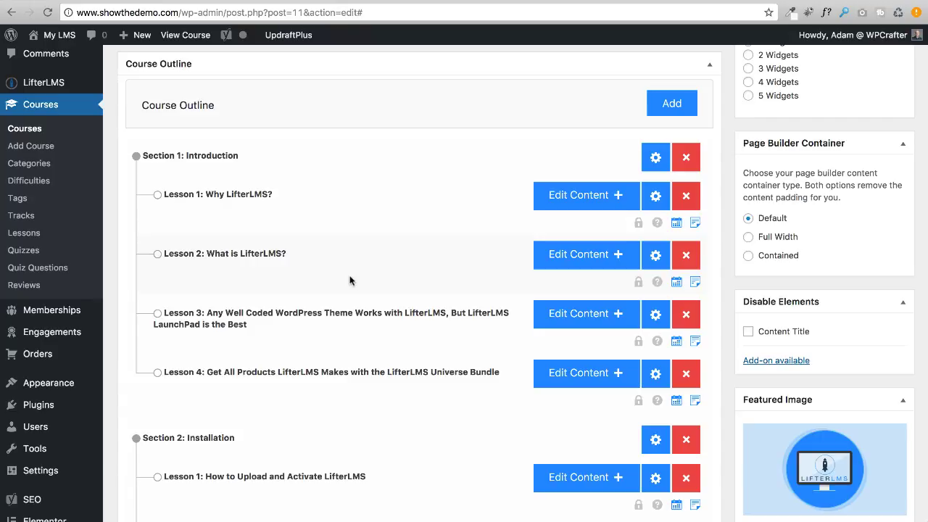
pyautogui.scroll(-20, 349, 280)
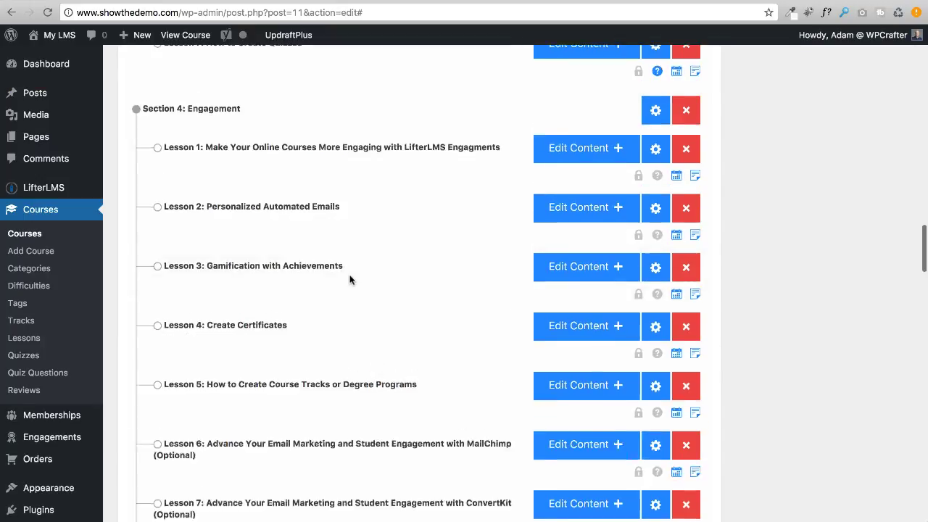
pyautogui.scroll(-10, 349, 280)
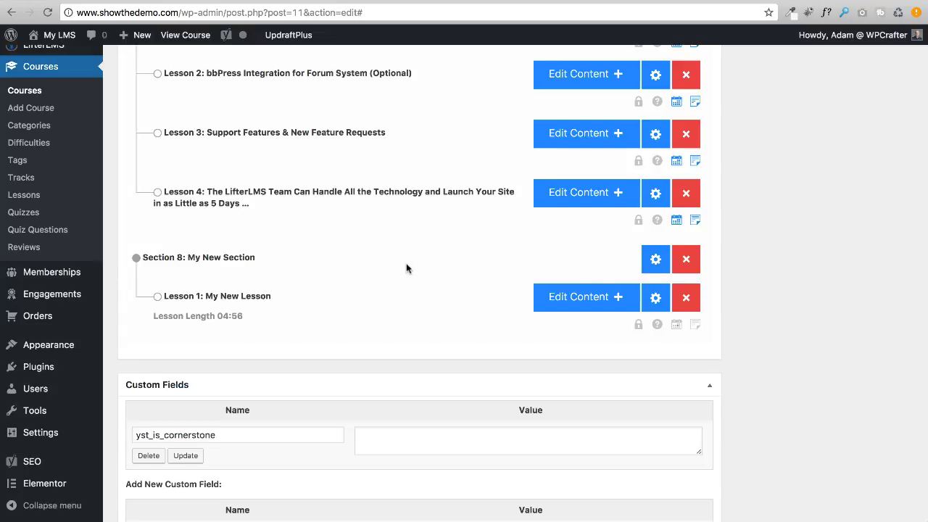
# Save the course with its updated outline.
pyautogui.scroll(15, 410, 265)
pyautogui.scroll(6, 851, 271)
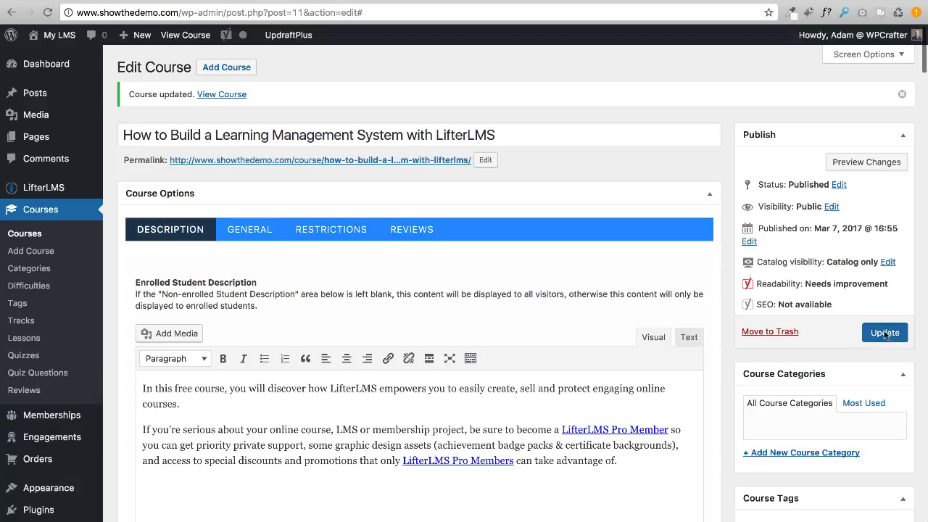
pyautogui.click(884, 334)
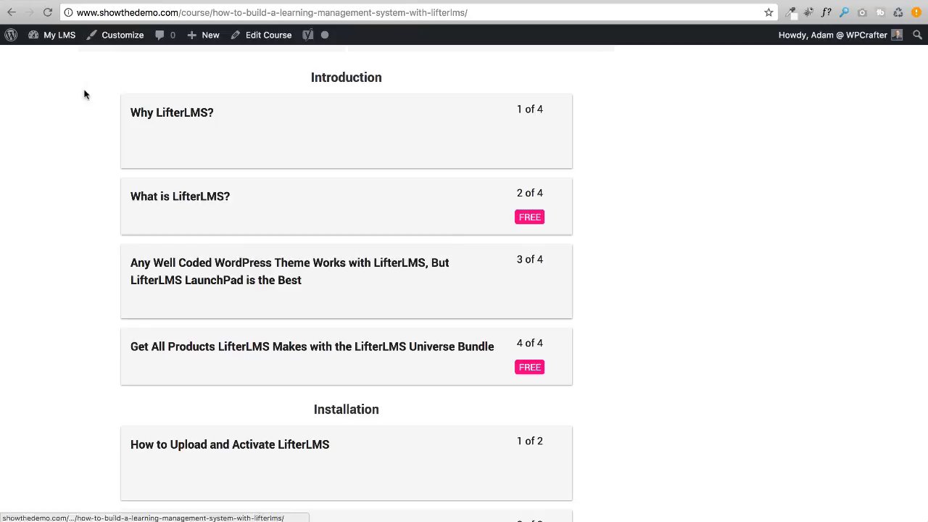
# Reload the live course page and check how My New Section and My New Lesson are presented among the other sections.
pyautogui.click(47, 12)
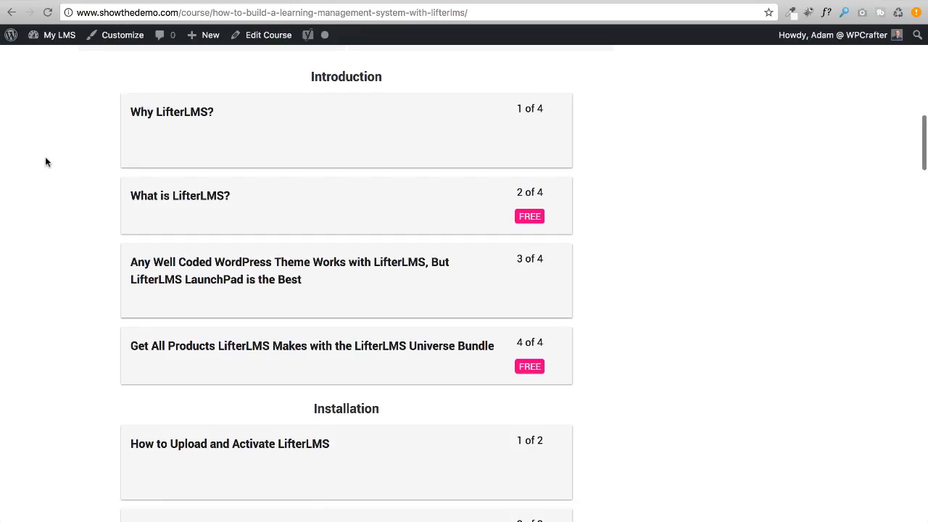
pyautogui.scroll(-20, 45, 160)
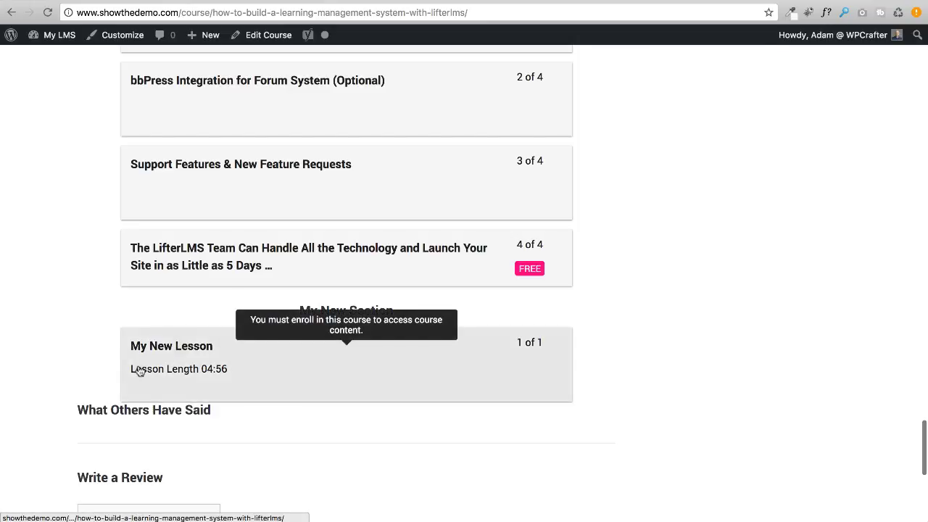
pyautogui.scroll(3, 172, 354)
pyautogui.scroll(2, 172, 354)
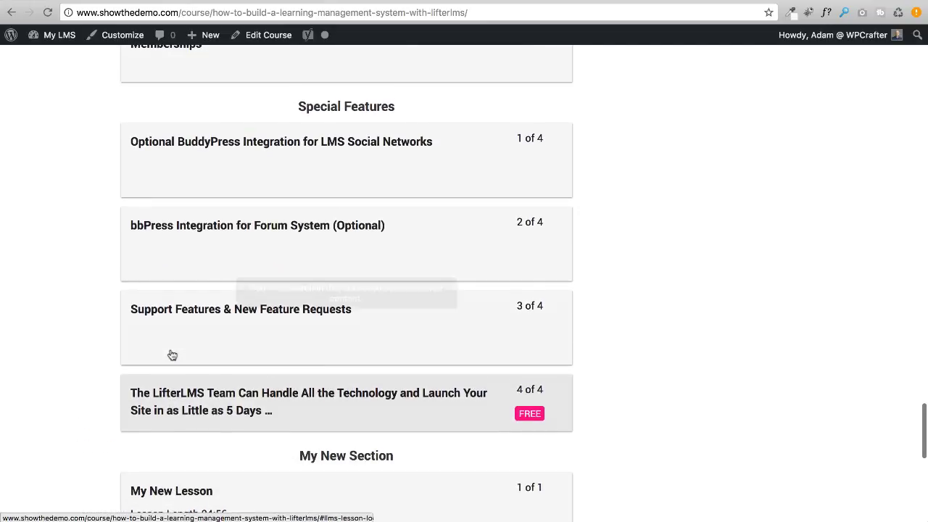
pyautogui.scroll(8, 335, 273)
pyautogui.scroll(5, 353, 161)
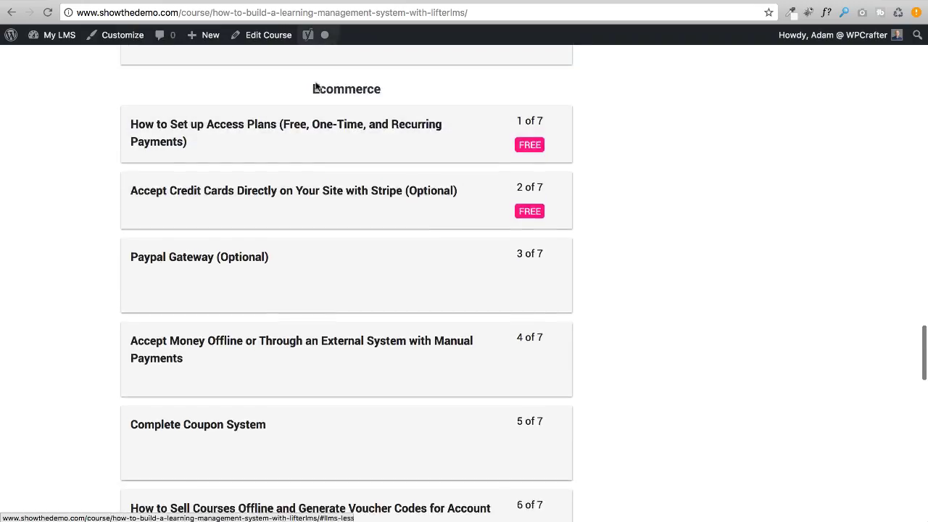
pyautogui.scroll(-15, 315, 89)
pyautogui.scroll(-8, 315, 116)
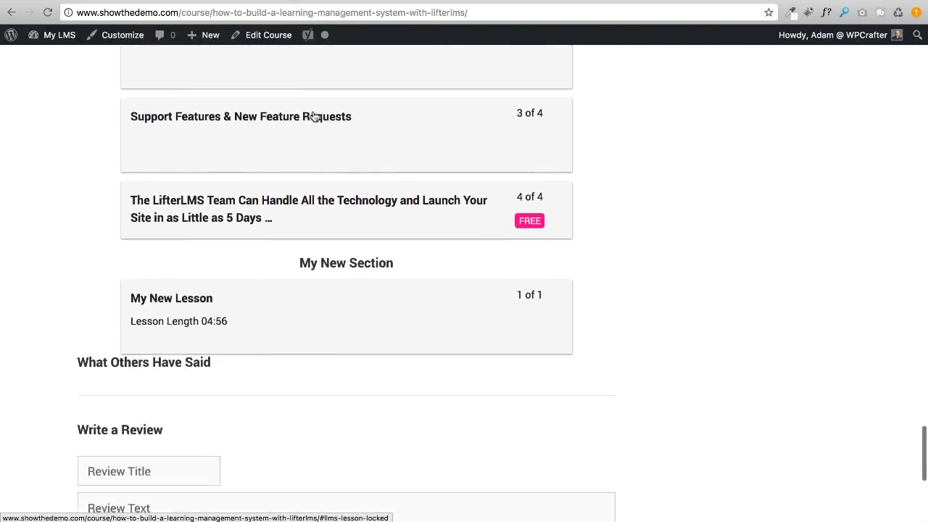
pyautogui.scroll(20, 96, 299)
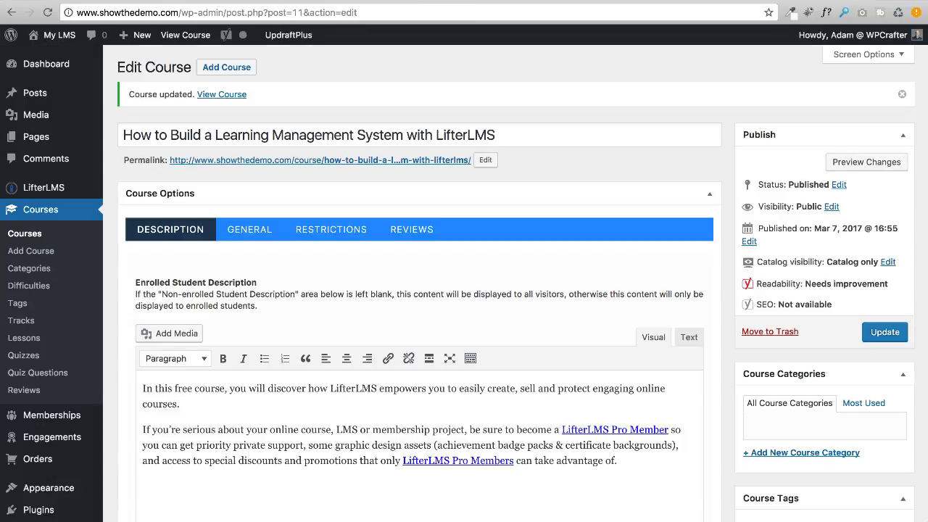
# Return to the course editor and examine the lesson status indicators throughout the course outline, including those of My New Lesson.
pyautogui.scroll(-15, 480, 253)
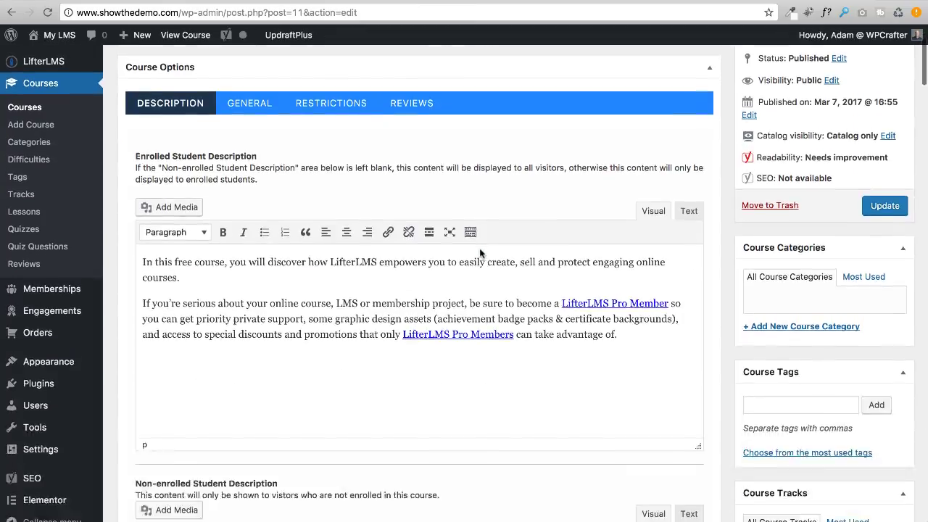
pyautogui.scroll(-9, 480, 253)
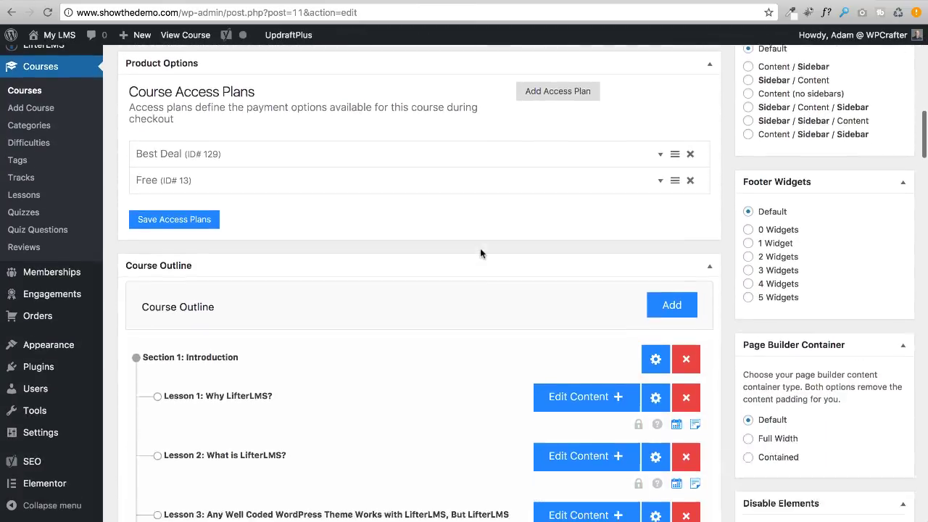
pyautogui.scroll(1, 458, 253)
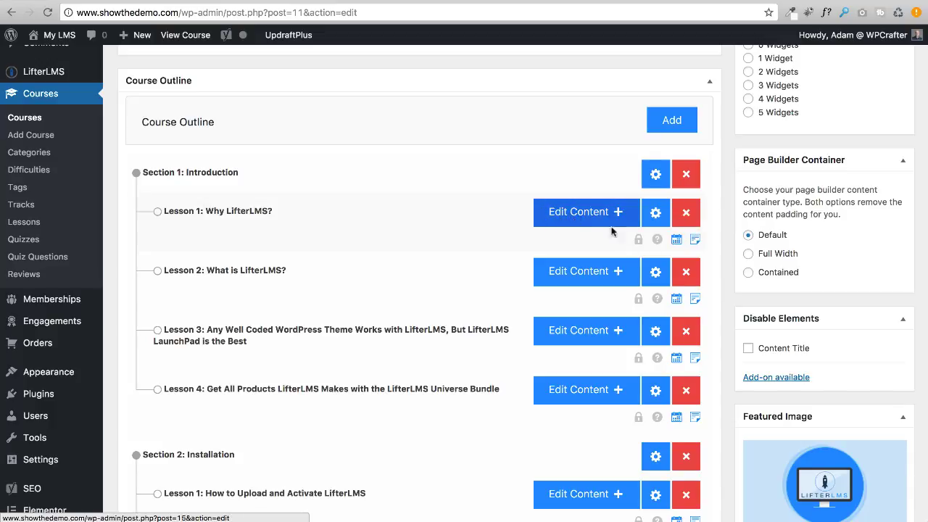
pyautogui.moveTo(696, 243)
pyautogui.scroll(-10, 505, 218)
pyautogui.scroll(-15, 506, 215)
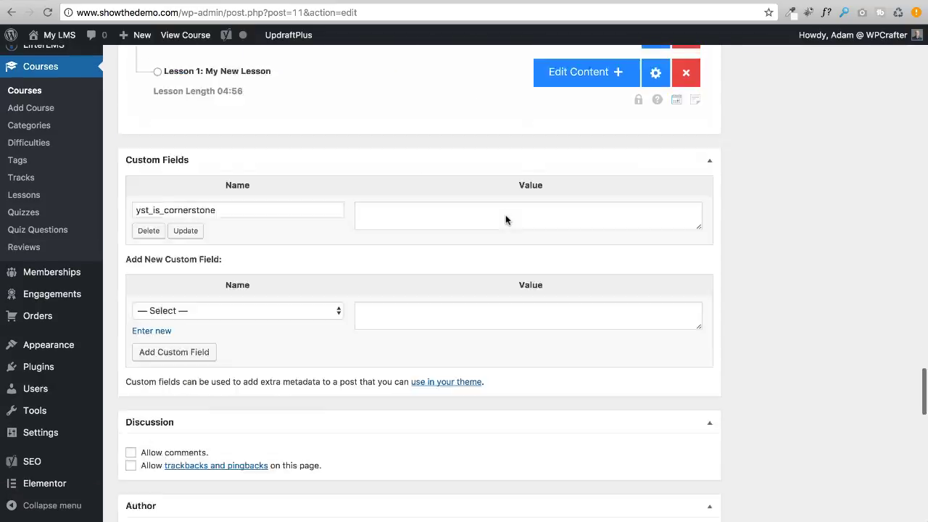
pyautogui.scroll(10, 505, 214)
pyautogui.scroll(-4, 505, 215)
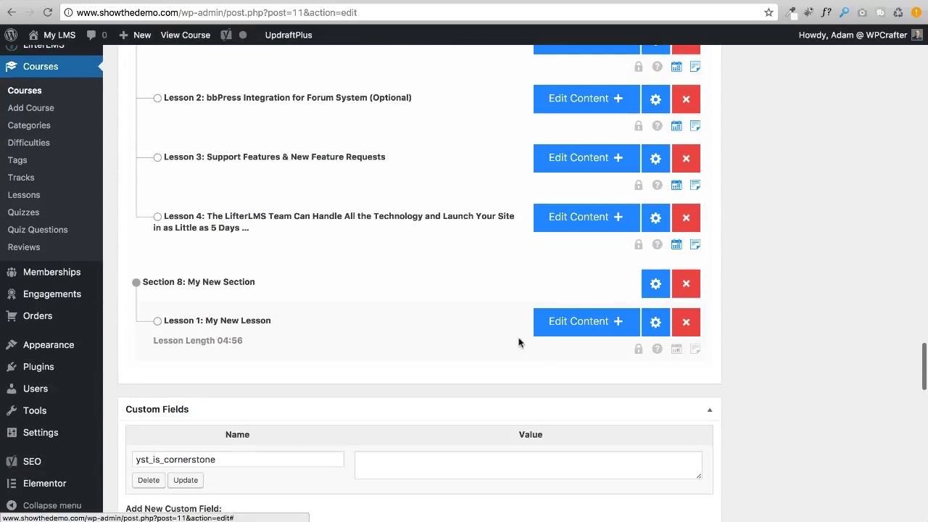
pyautogui.scroll(15, 490, 324)
pyautogui.scroll(-4, 491, 322)
pyautogui.scroll(-10, 488, 321)
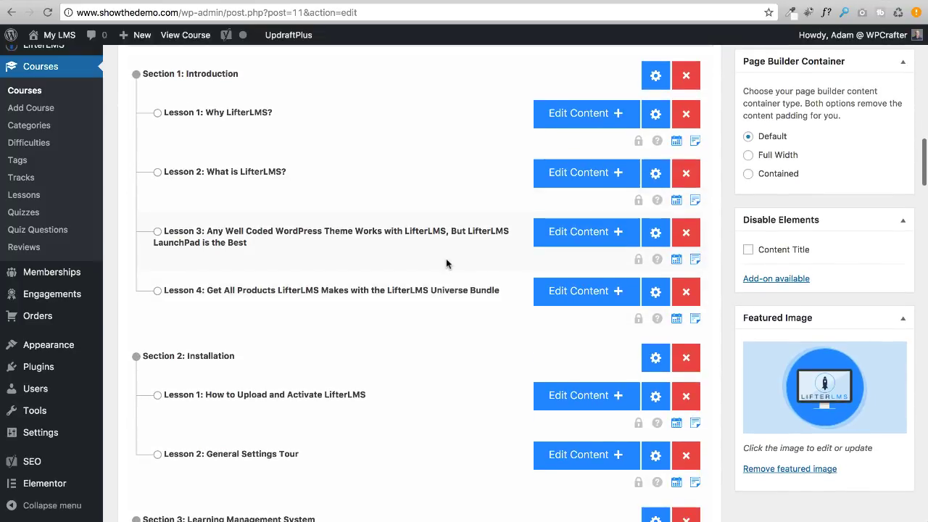
# Open the Why LifterLMS? lesson from the Introduction section for content editing and look at its title and content.
pyautogui.click(578, 118)
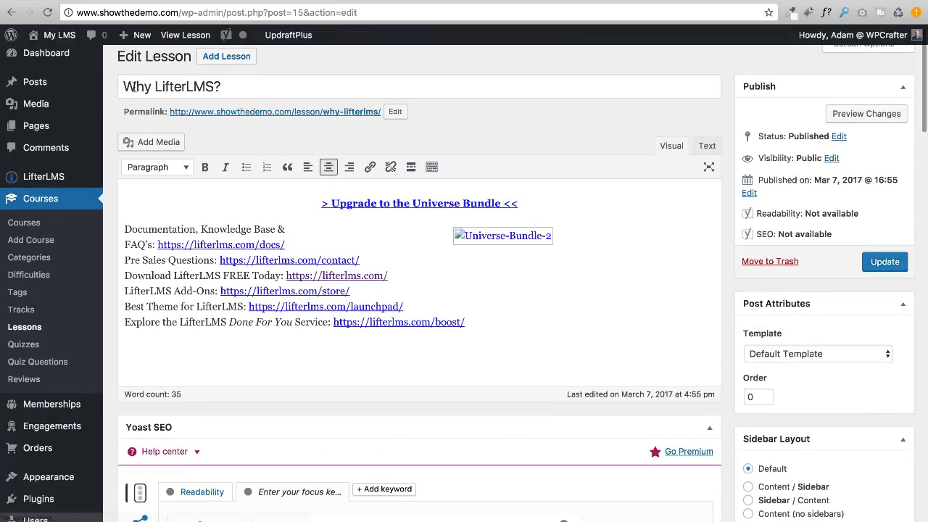
pyautogui.moveTo(132, 87); pyautogui.dragTo(277, 87)
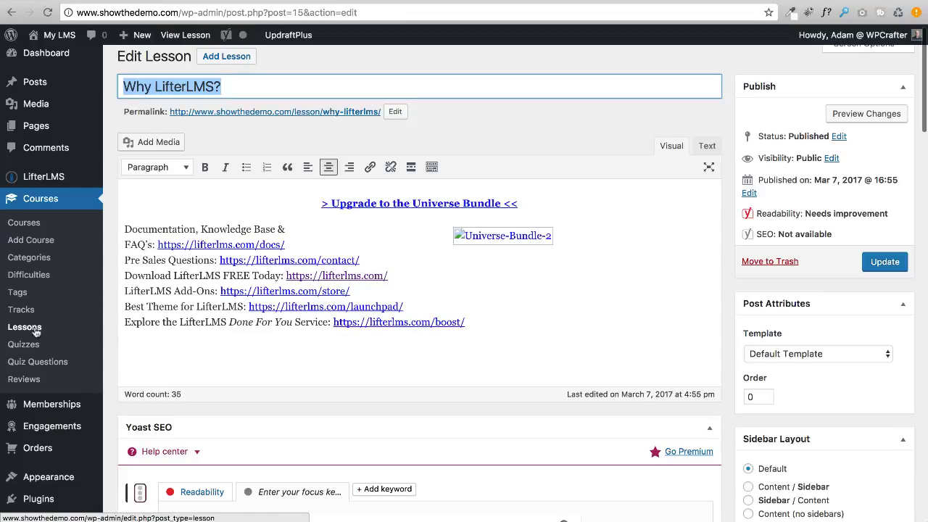
pyautogui.click(474, 142)
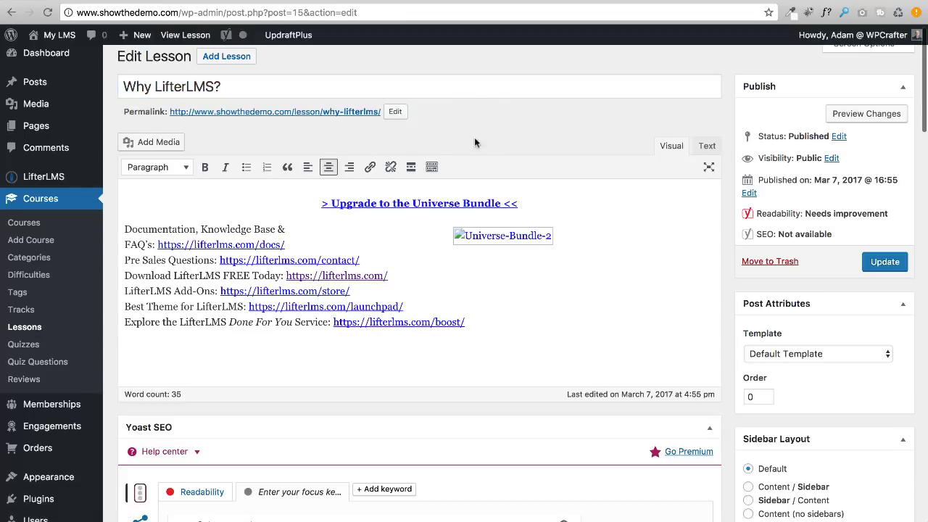
# Examine the drip, prerequisite, quiz and general options in the lesson settings of Why LifterLMS?
pyautogui.scroll(-4, 455, 304)
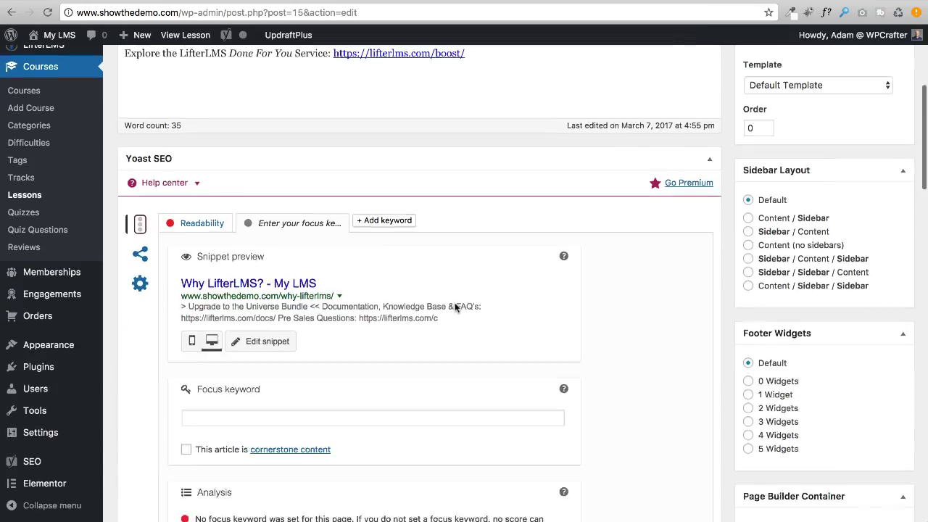
pyautogui.scroll(-14, 455, 306)
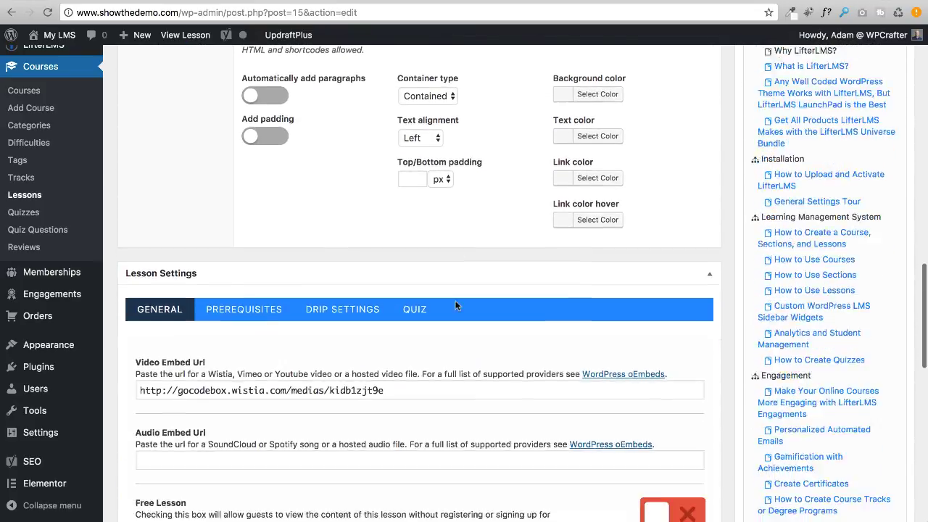
pyautogui.scroll(-3, 455, 306)
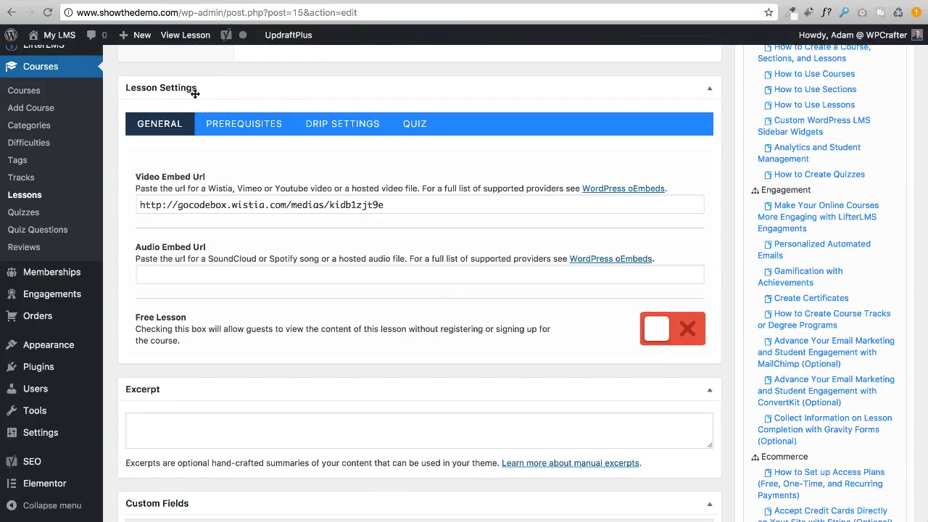
pyautogui.click(334, 136)
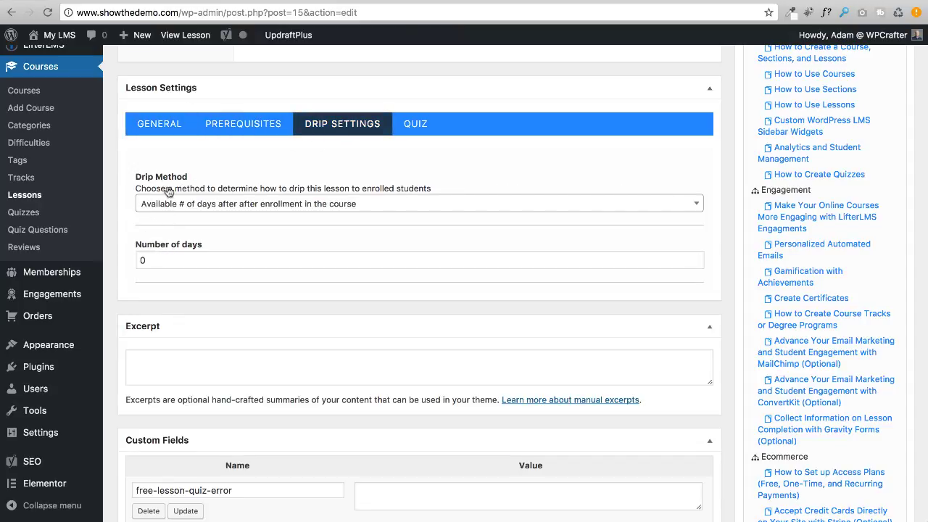
pyautogui.click(249, 134)
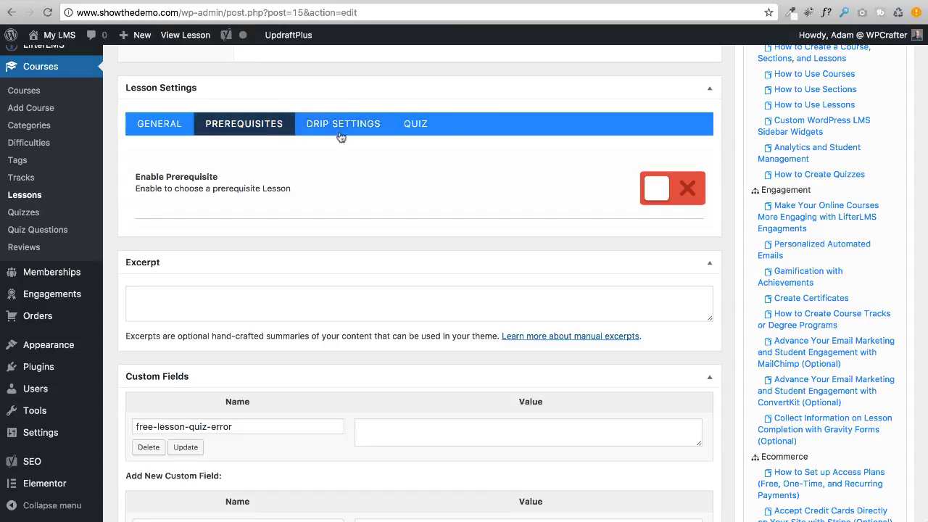
pyautogui.click(424, 129)
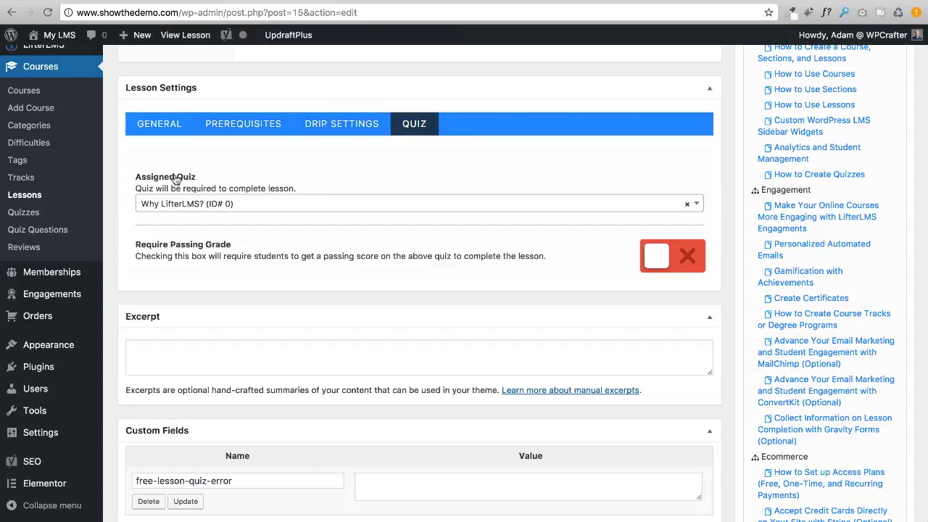
pyautogui.click(174, 129)
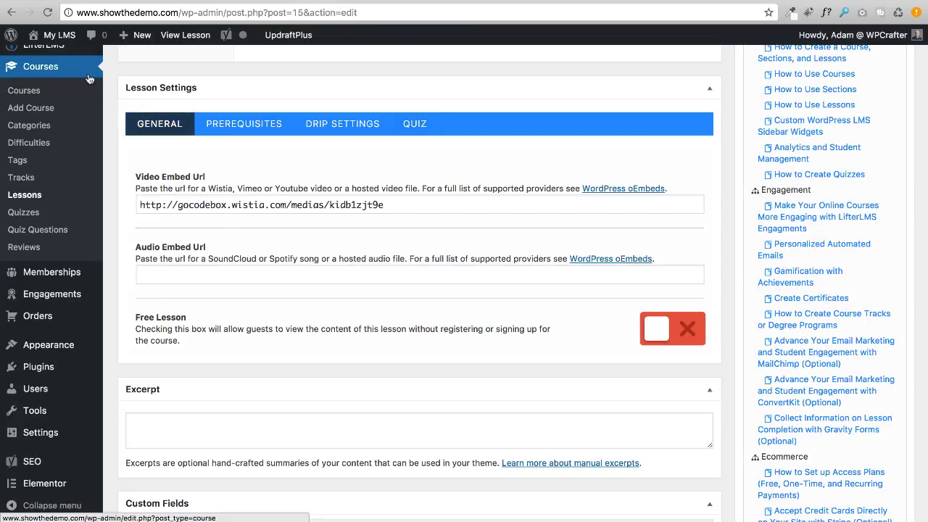
# Go back to the course editor and review the outline from the Introduction section down to the Engagement section.
pyautogui.click(12, 13)
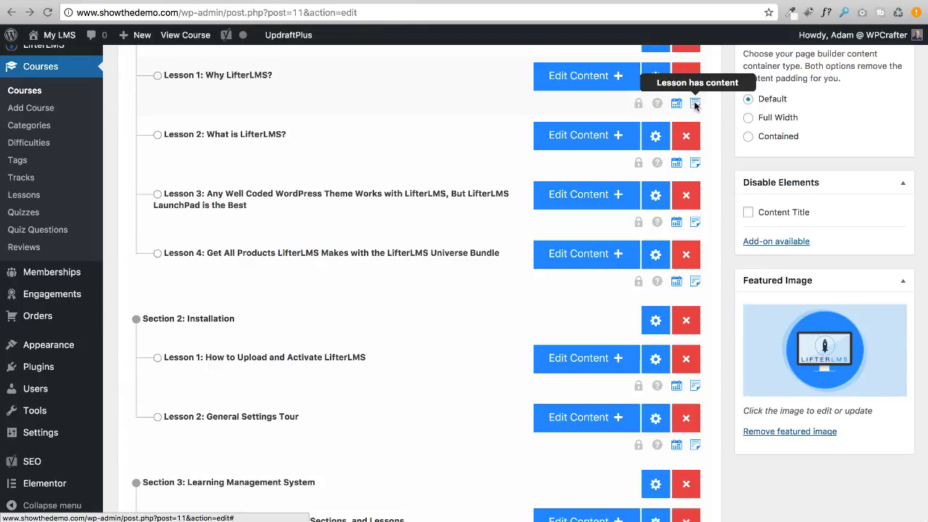
pyautogui.scroll(3, 721, 138)
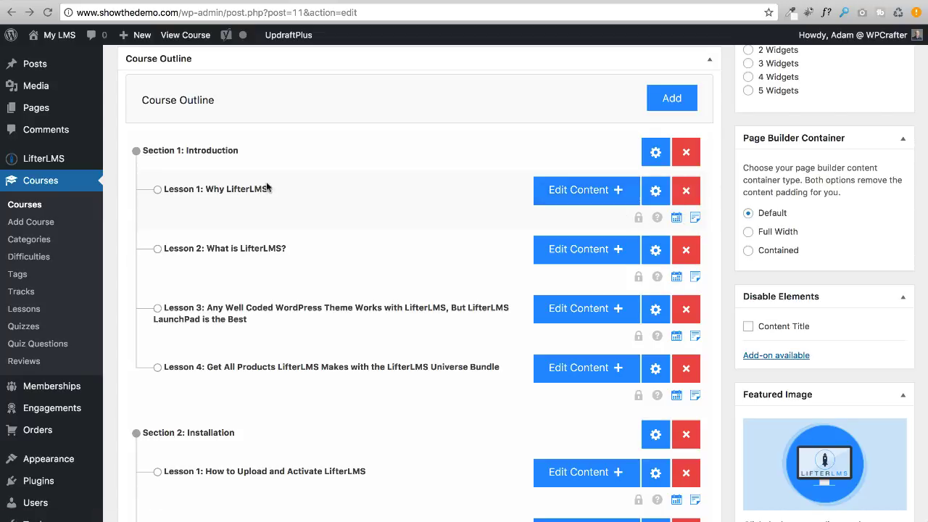
pyautogui.scroll(-10, 288, 248)
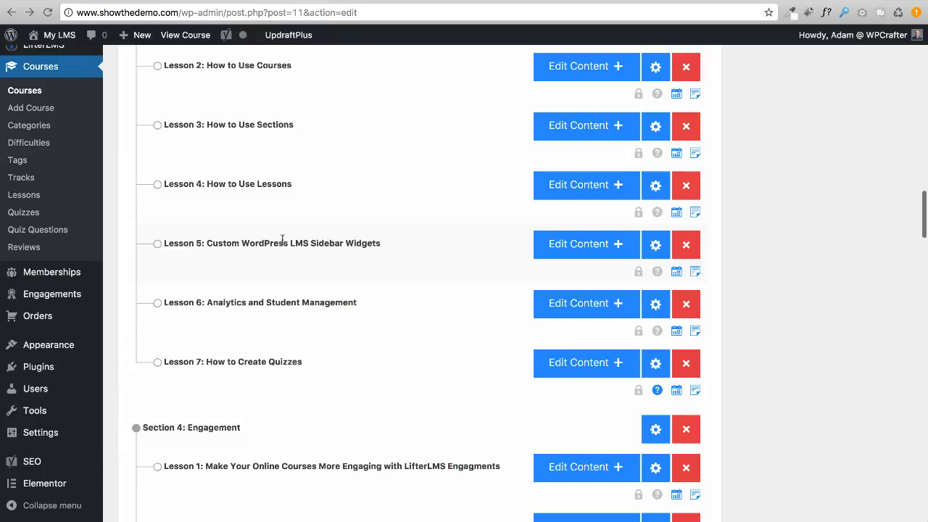
pyautogui.scroll(-12, 282, 240)
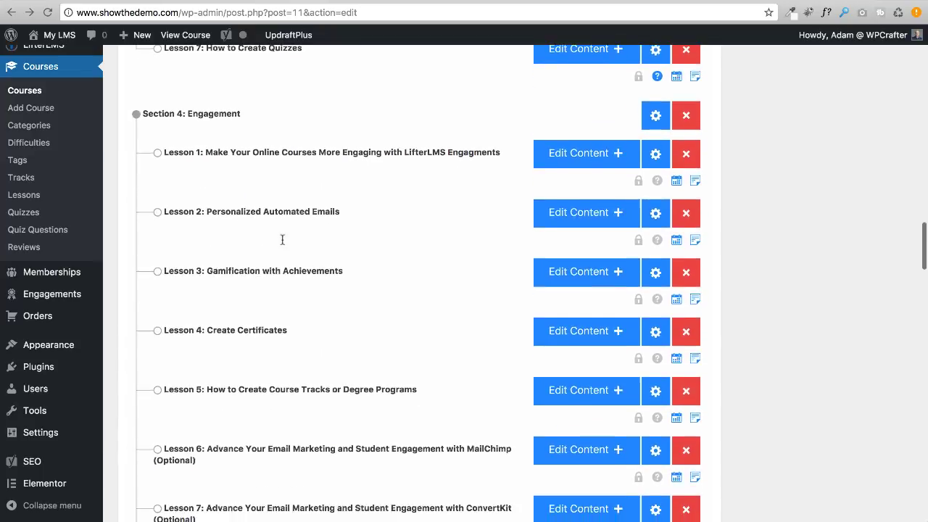
# Collapse the Custom Fields, Discussion and Author boxes below the course outline.
pyautogui.scroll(-15, 282, 243)
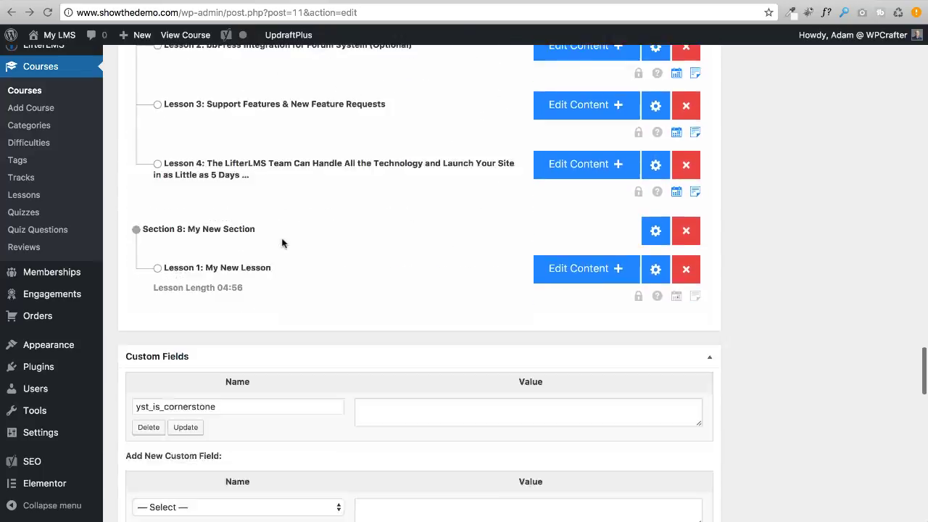
pyautogui.scroll(2, 282, 243)
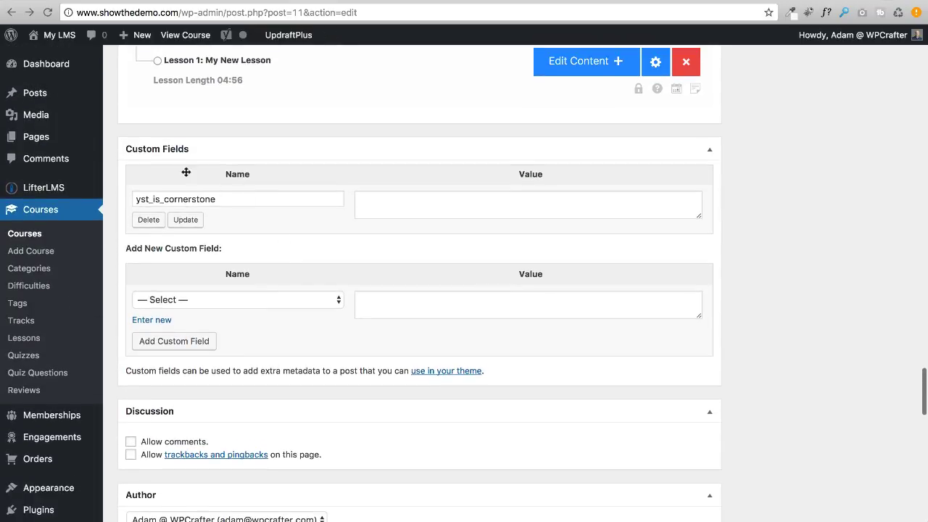
pyautogui.click(711, 154)
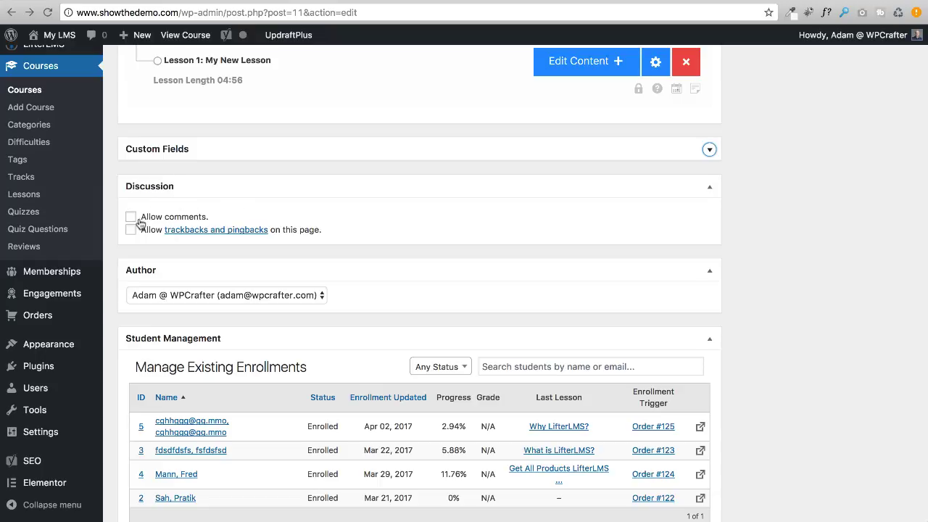
pyautogui.click(709, 187)
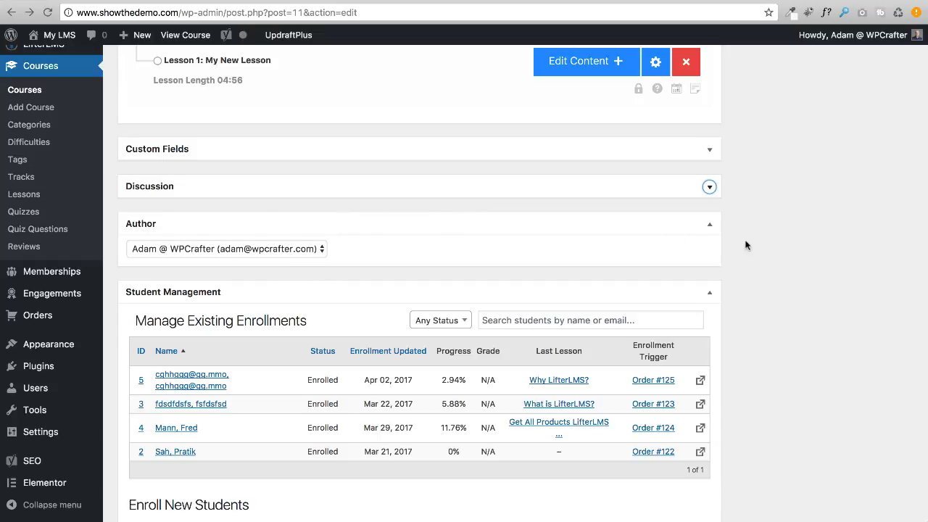
pyautogui.click(710, 224)
# Examine the Student Management box, including existing enrollments, the enrollment status filter options and the new student enrollment area.
pyautogui.scroll(-1, 487, 209)
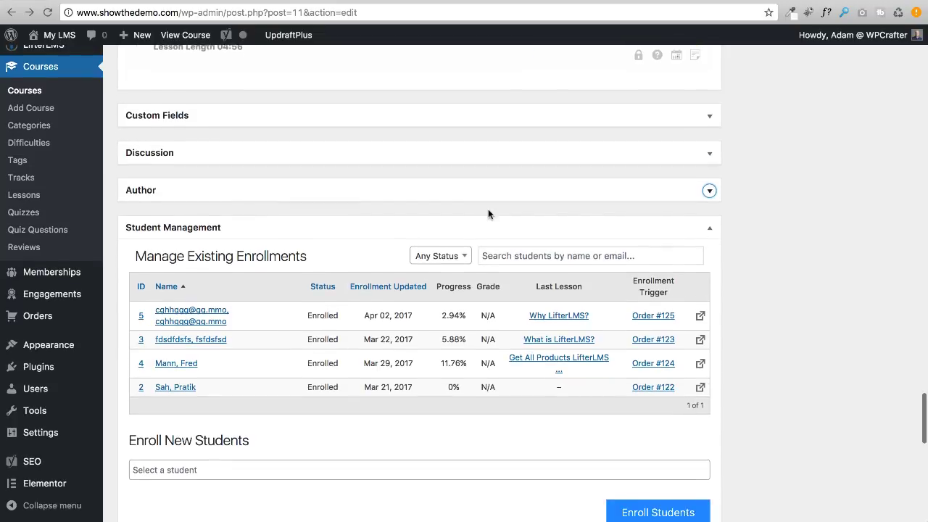
pyautogui.scroll(-3, 488, 212)
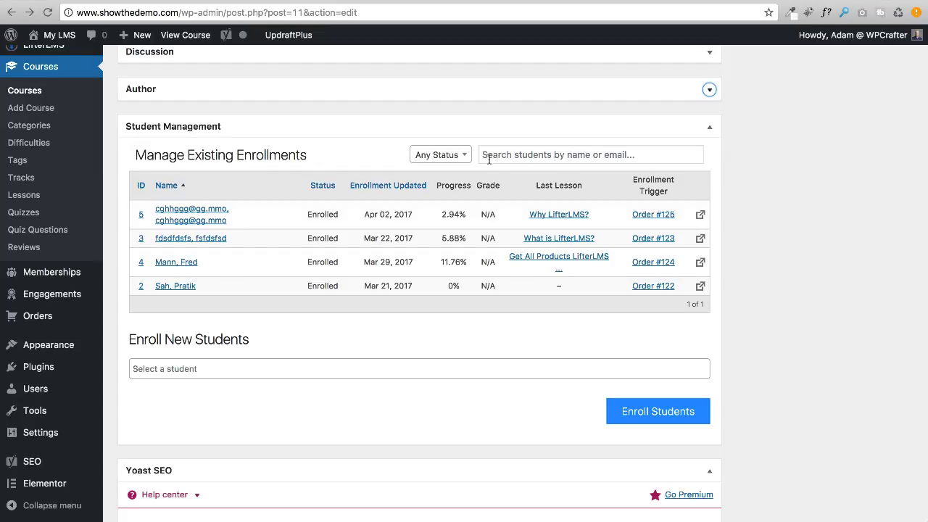
pyautogui.click(456, 155)
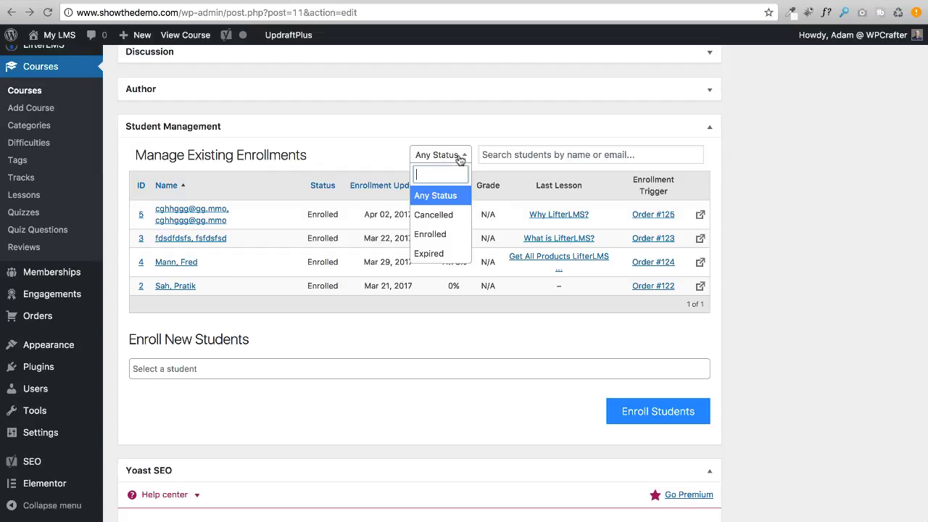
pyautogui.click(314, 146)
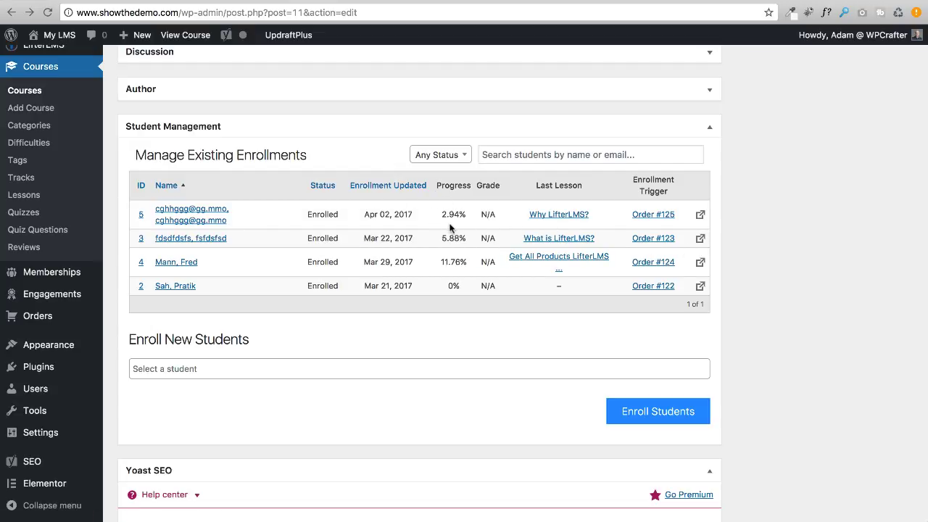
pyautogui.scroll(-2, 312, 220)
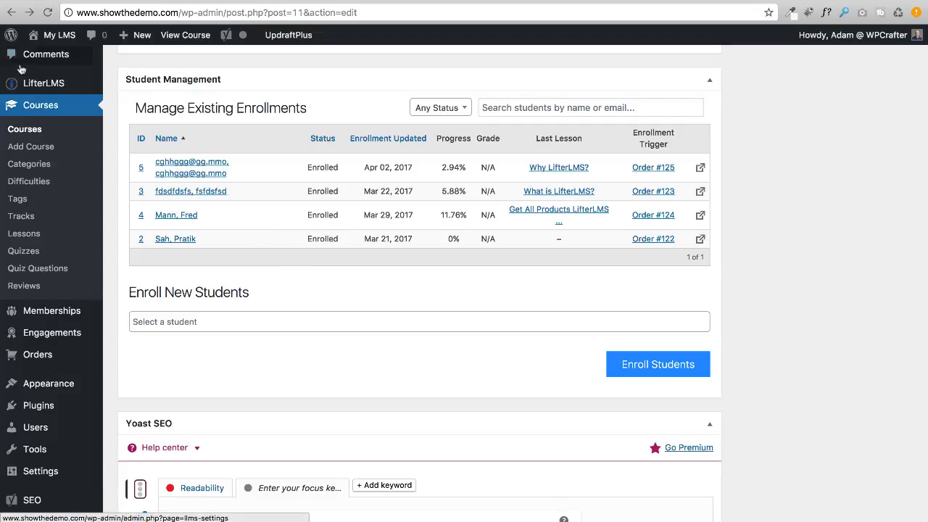
pyautogui.moveTo(51, 87)
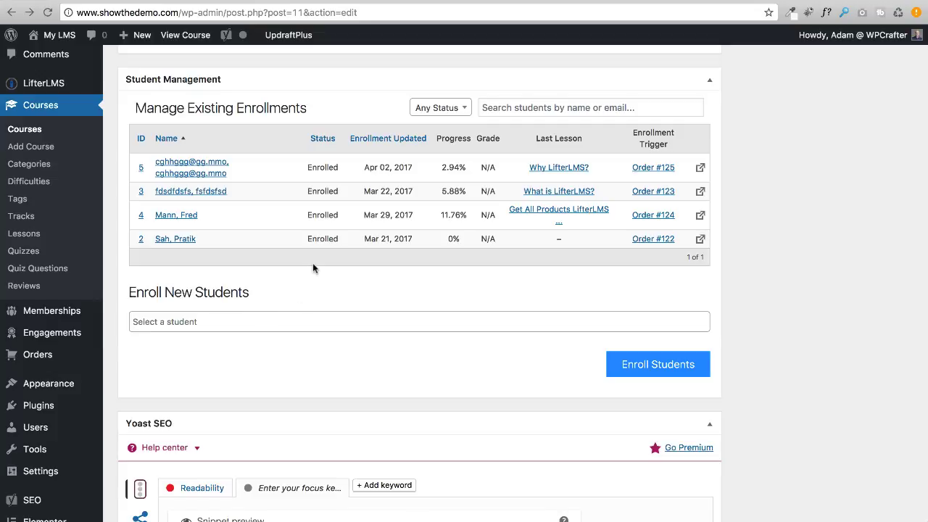
# Look over the Yoast SEO analysis and Comments boxes and return to the course title and description.
pyautogui.scroll(-10, 404, 281)
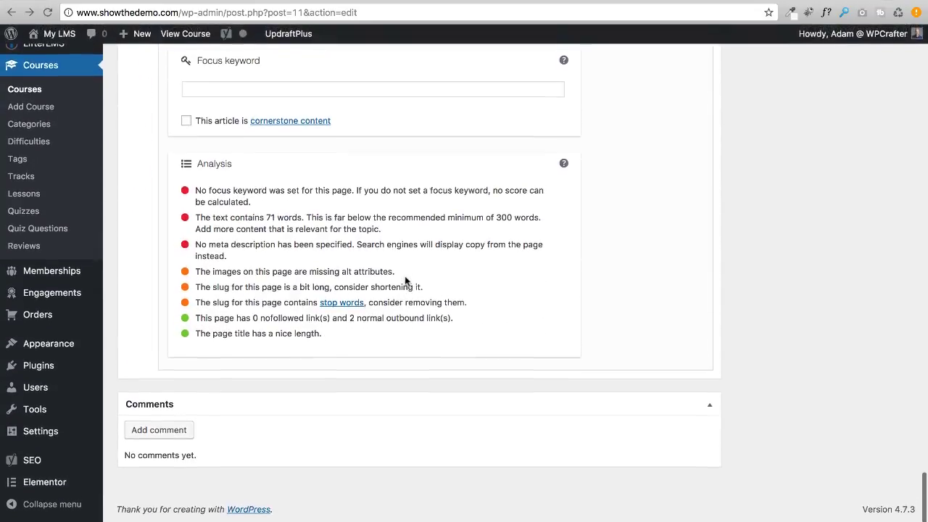
pyautogui.scroll(15, 405, 277)
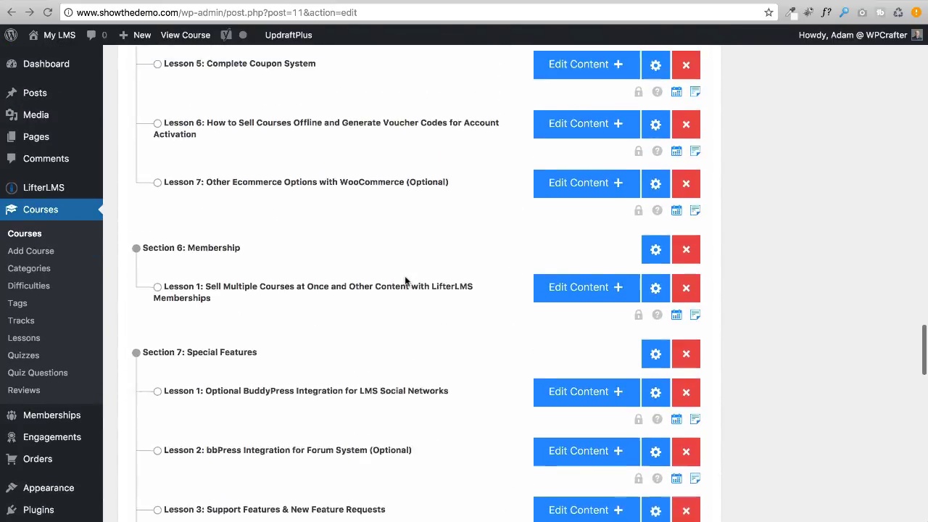
pyautogui.scroll(10, 406, 280)
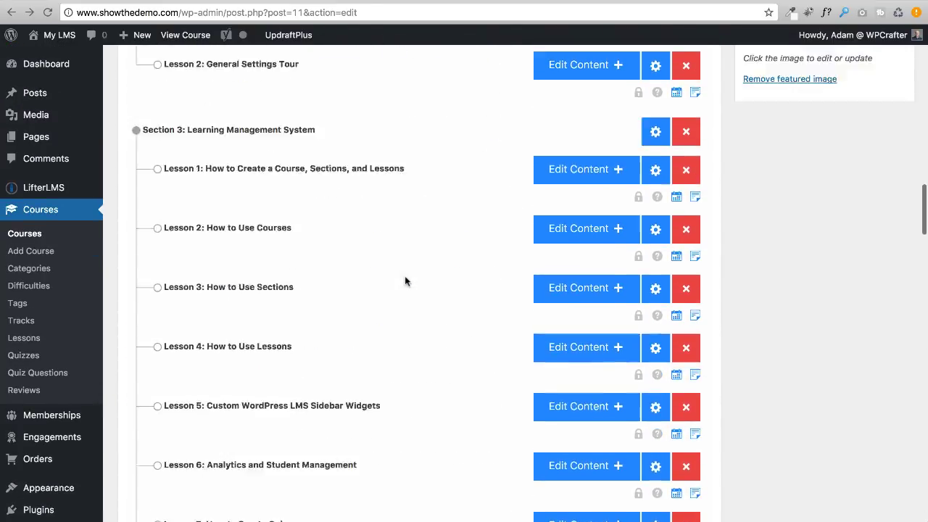
pyautogui.scroll(15, 404, 281)
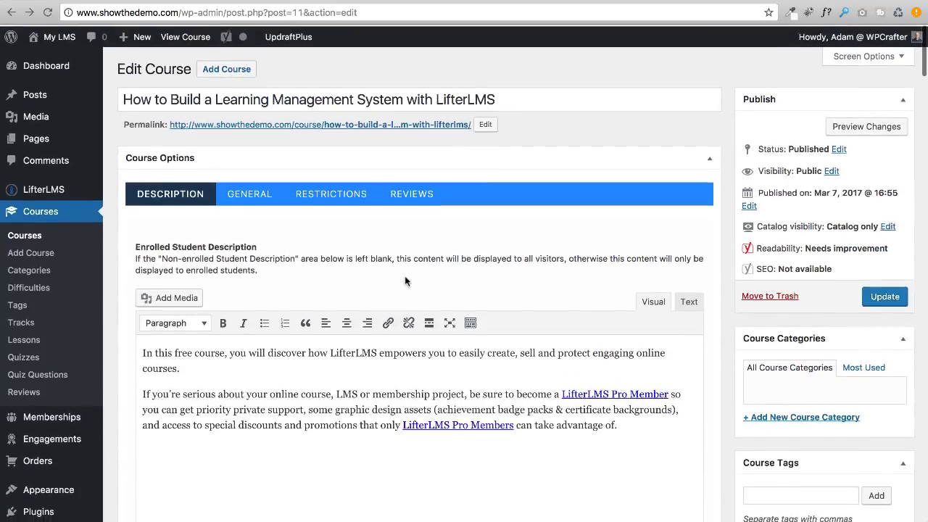